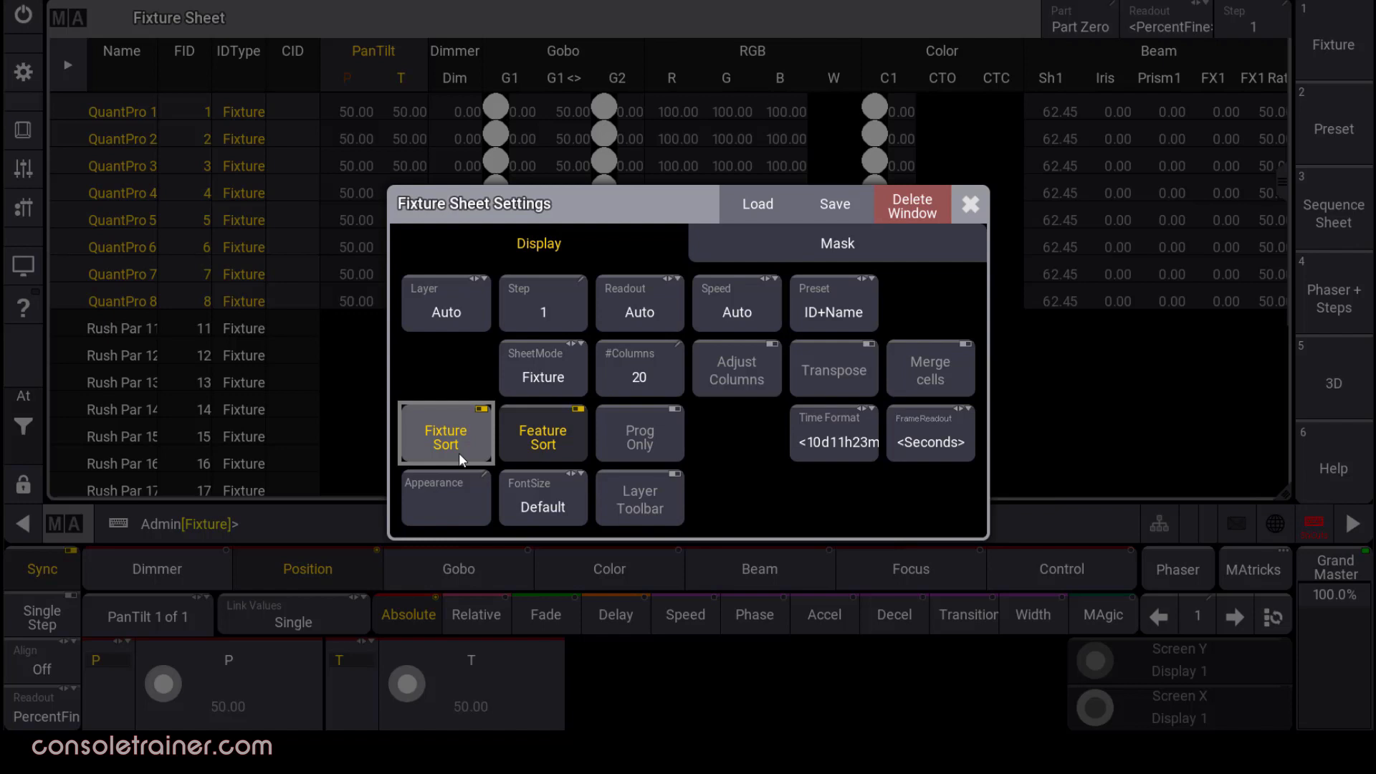
# Enable the Layer Toolbar in the Fixture Sheet settings, leaving Prog Only switched off.
pyautogui.click(675, 440)
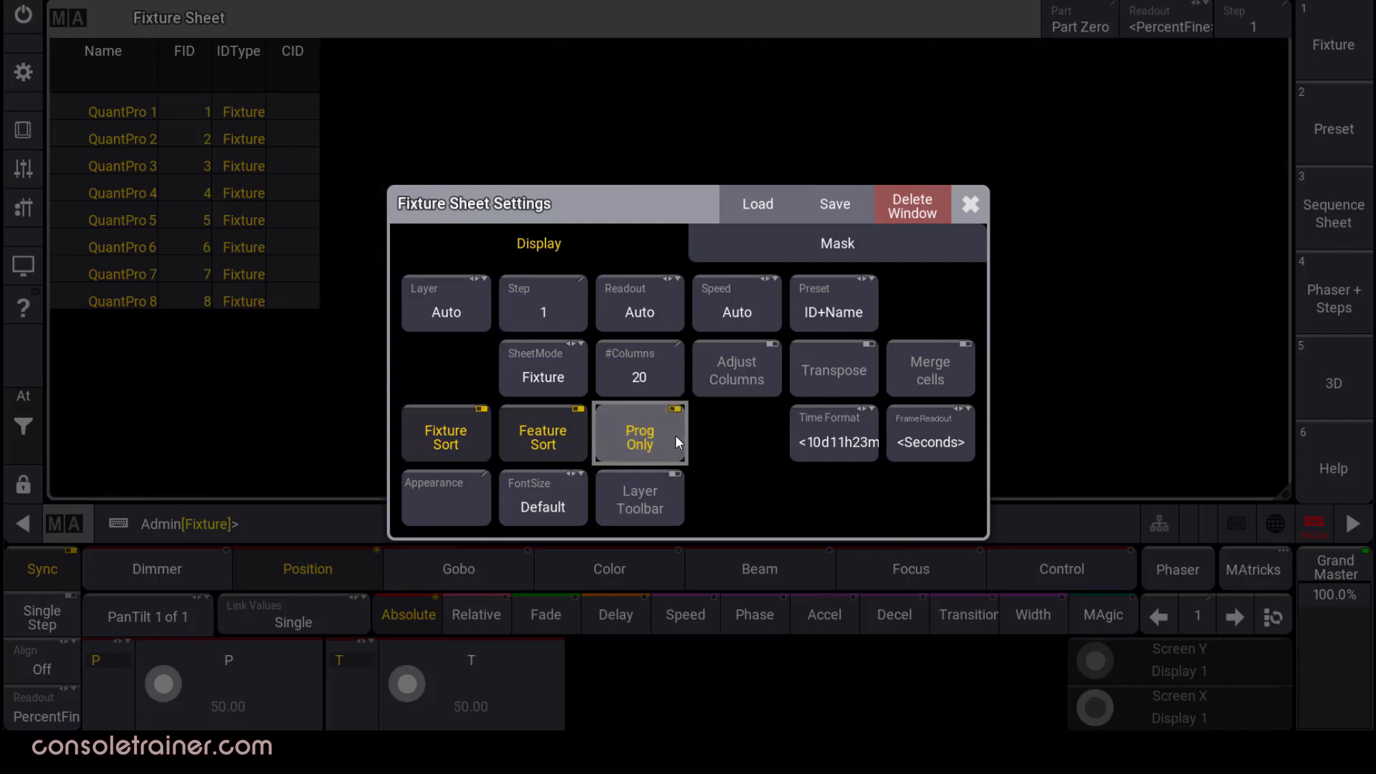
pyautogui.click(673, 499)
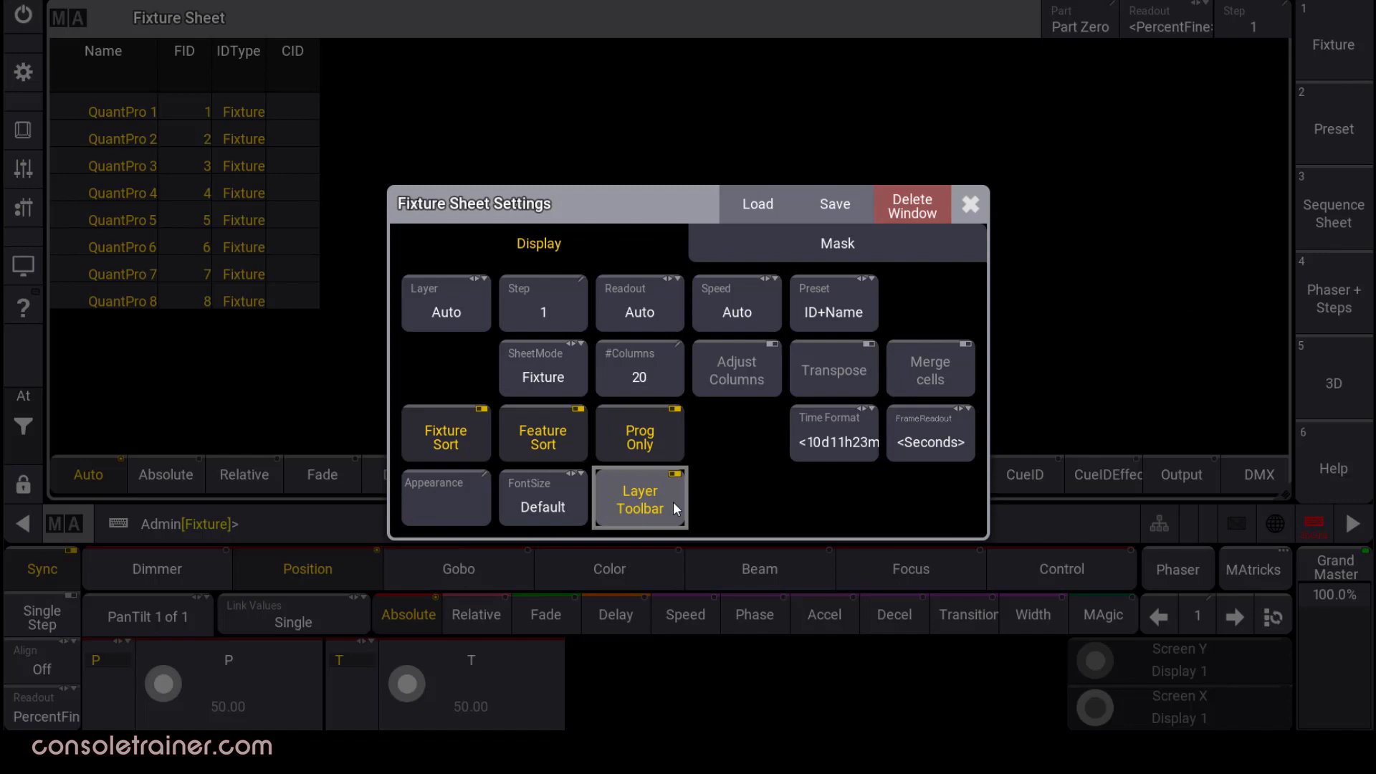
pyautogui.click(978, 206)
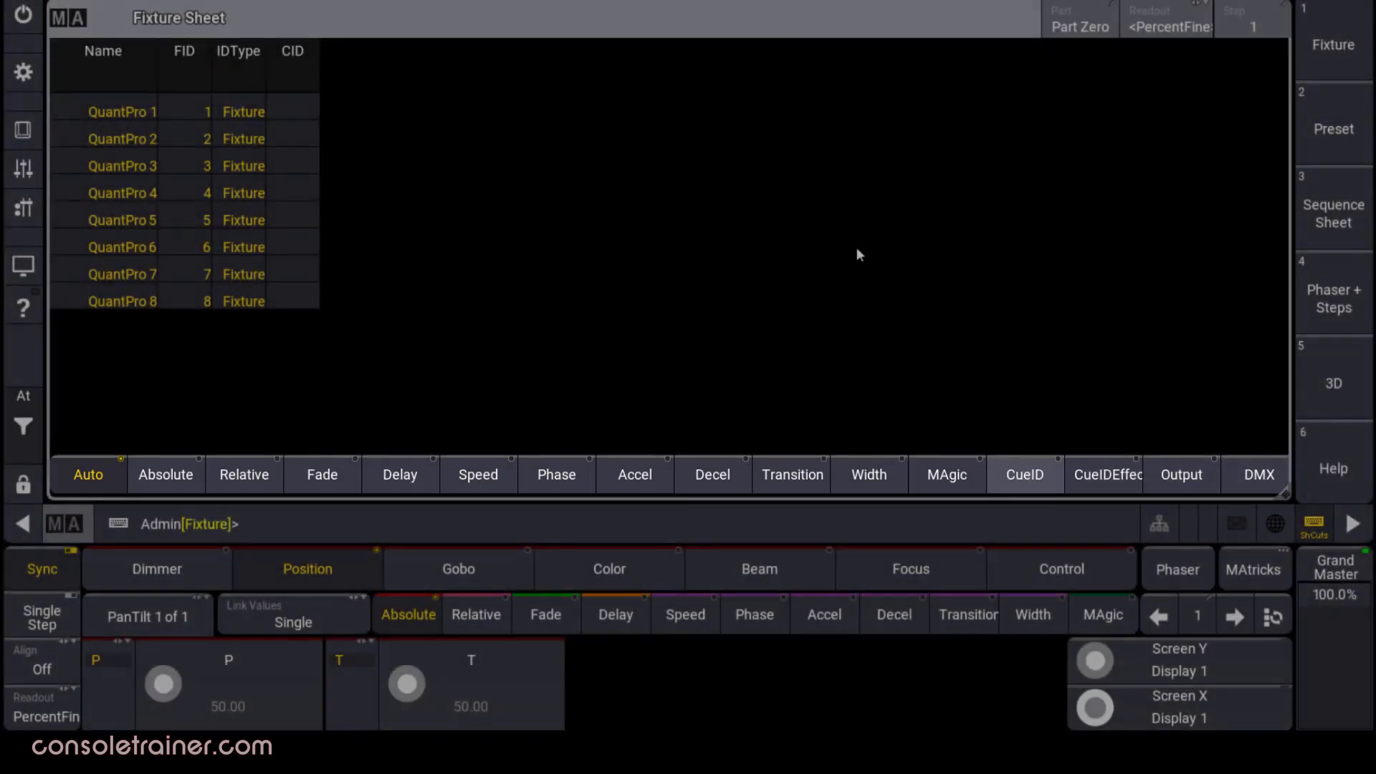
pyautogui.click(78, 23)
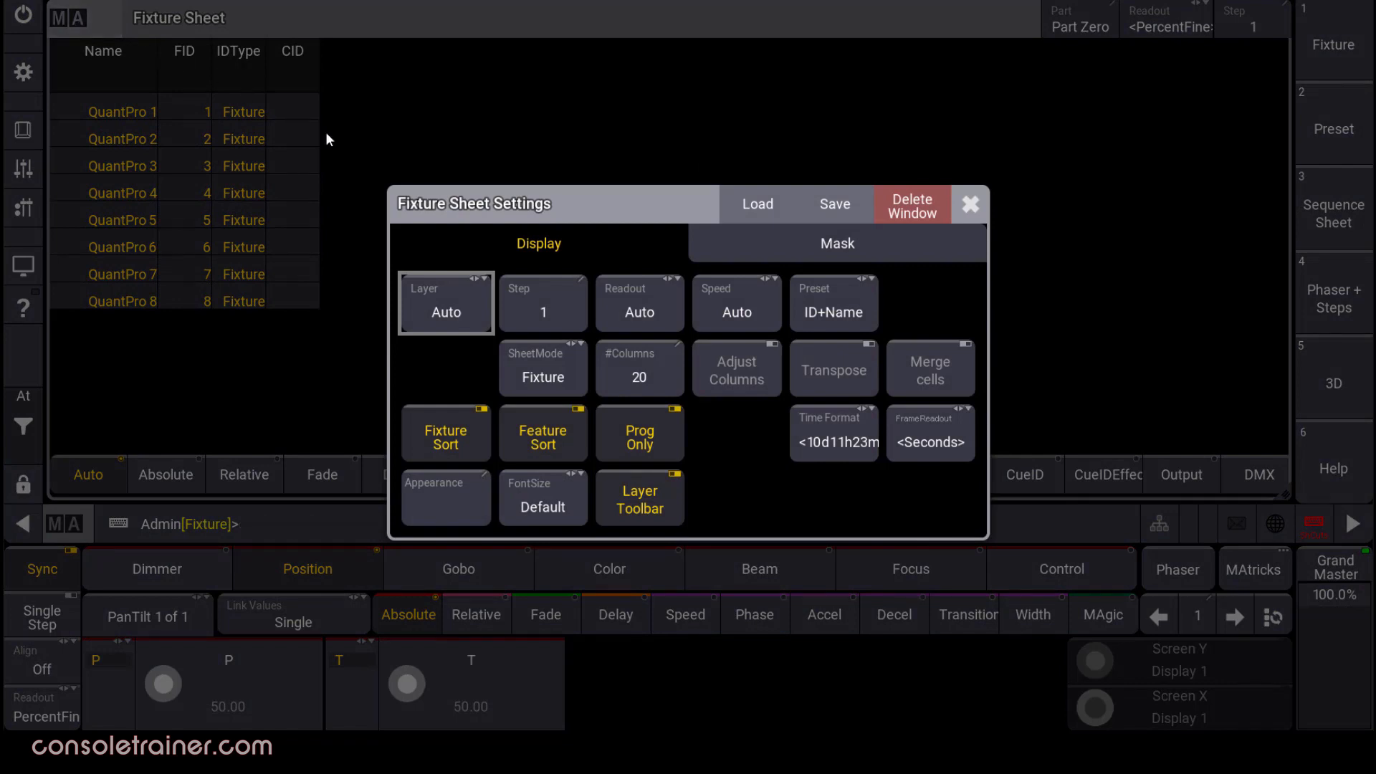
pyautogui.click(655, 431)
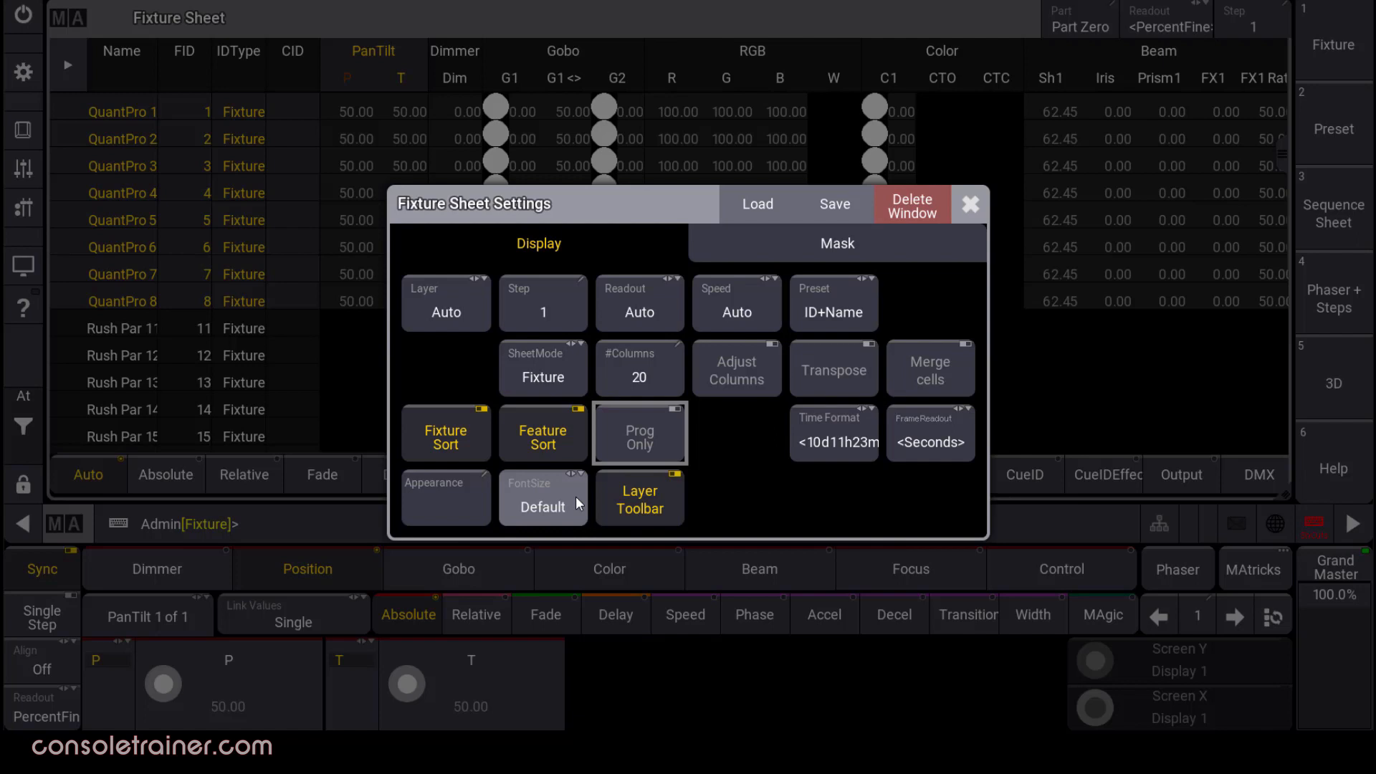
pyautogui.click(749, 377)
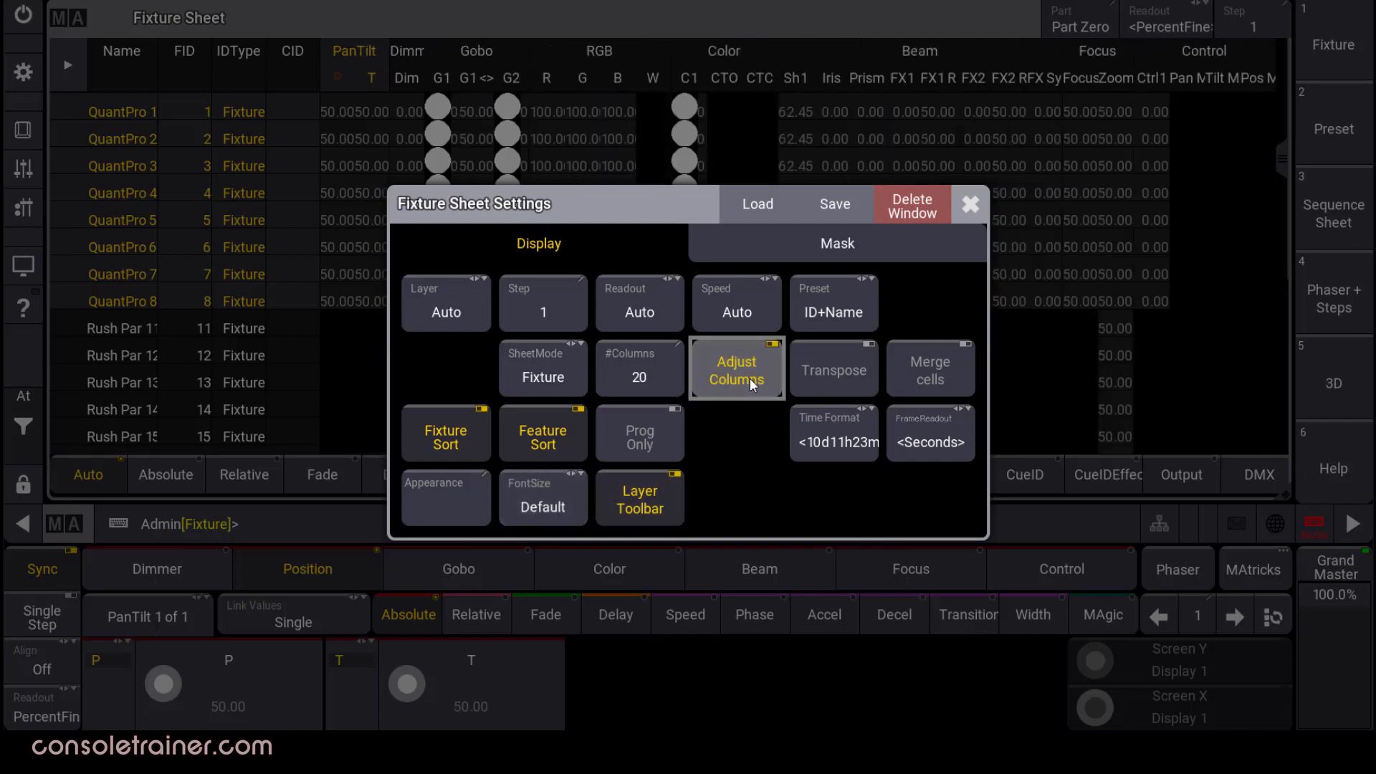
pyautogui.click(975, 199)
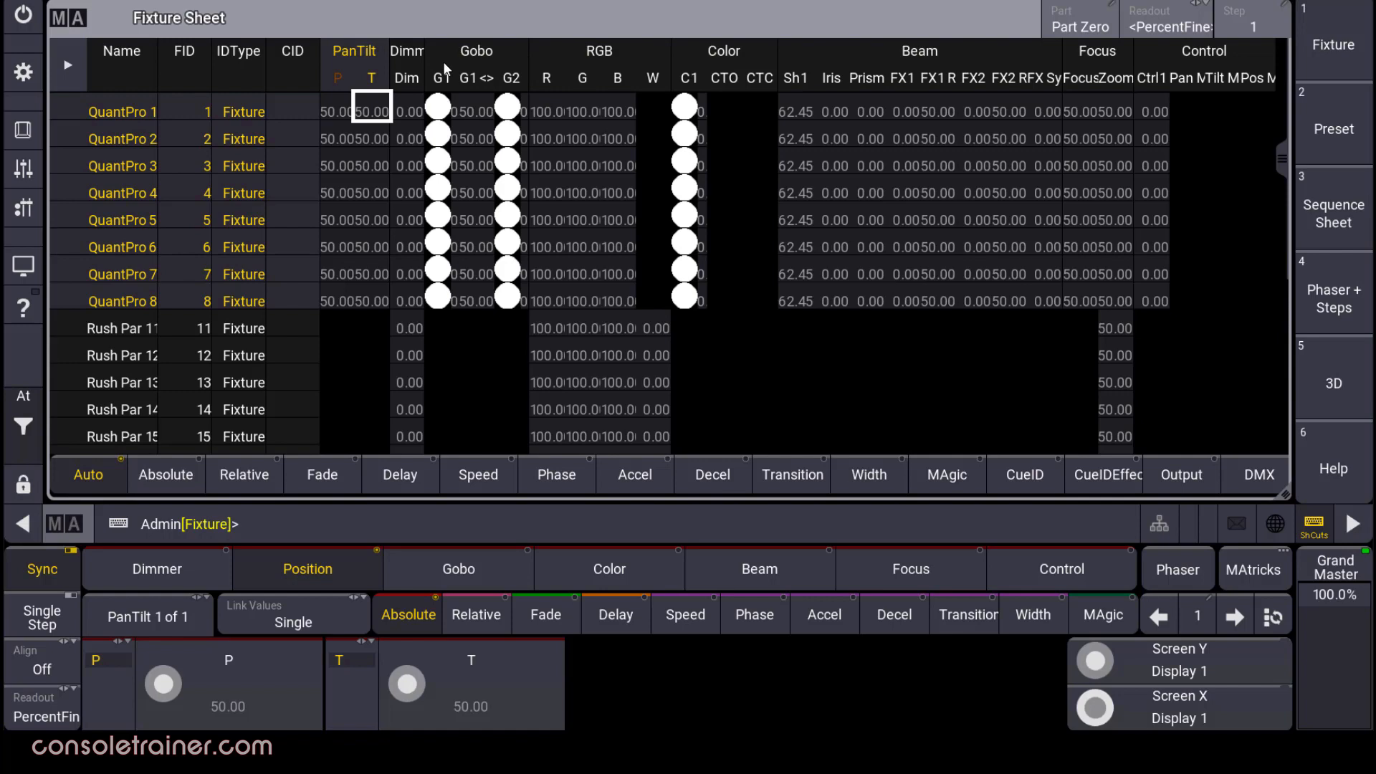
pyautogui.click(63, 17)
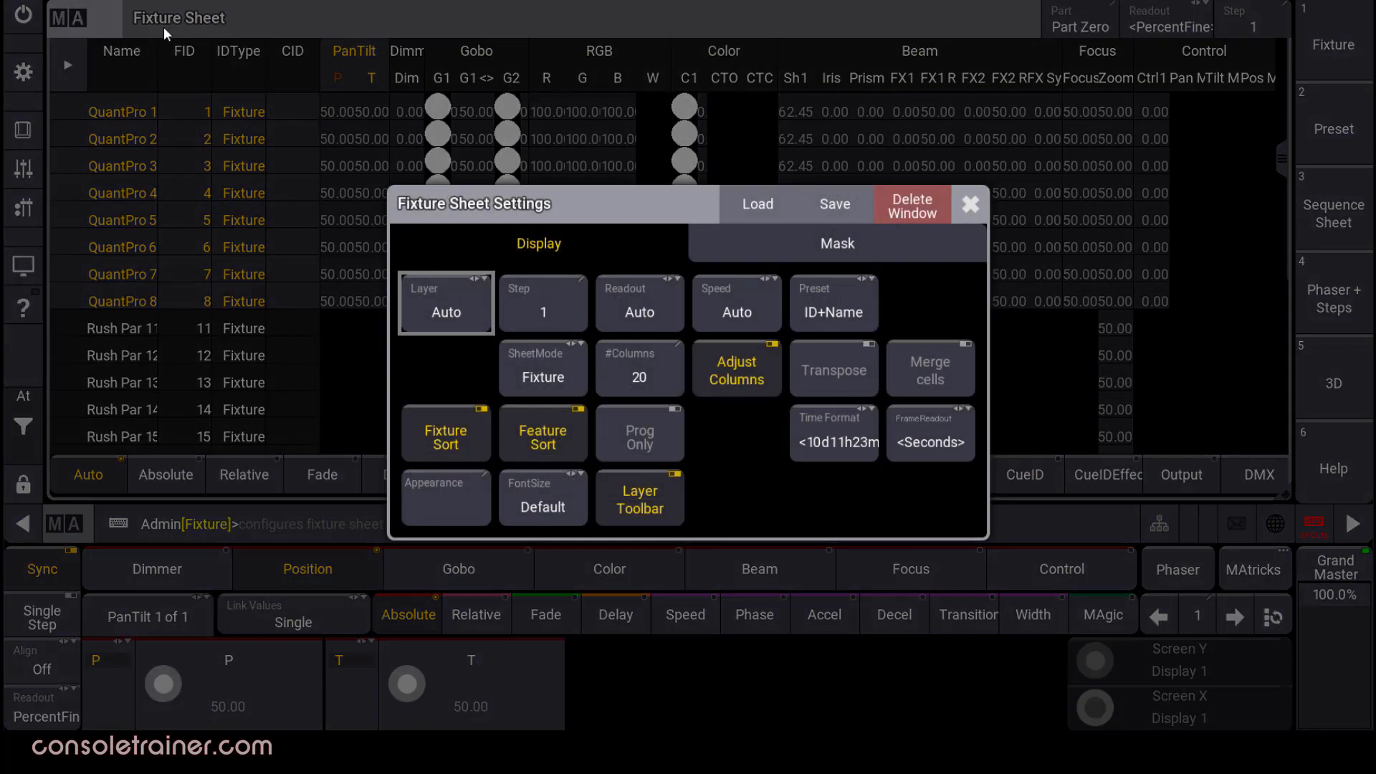
pyautogui.click(734, 360)
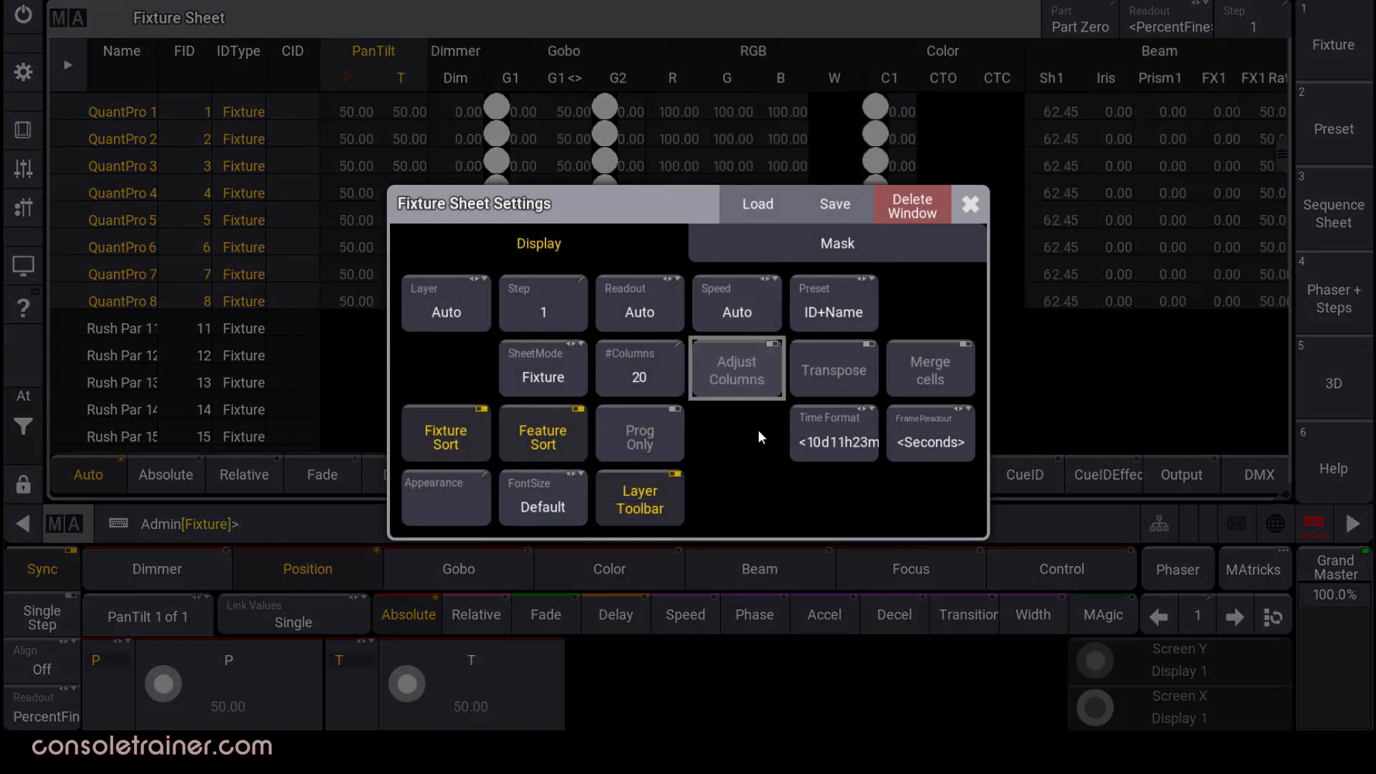
pyautogui.click(843, 385)
pyautogui.click(967, 205)
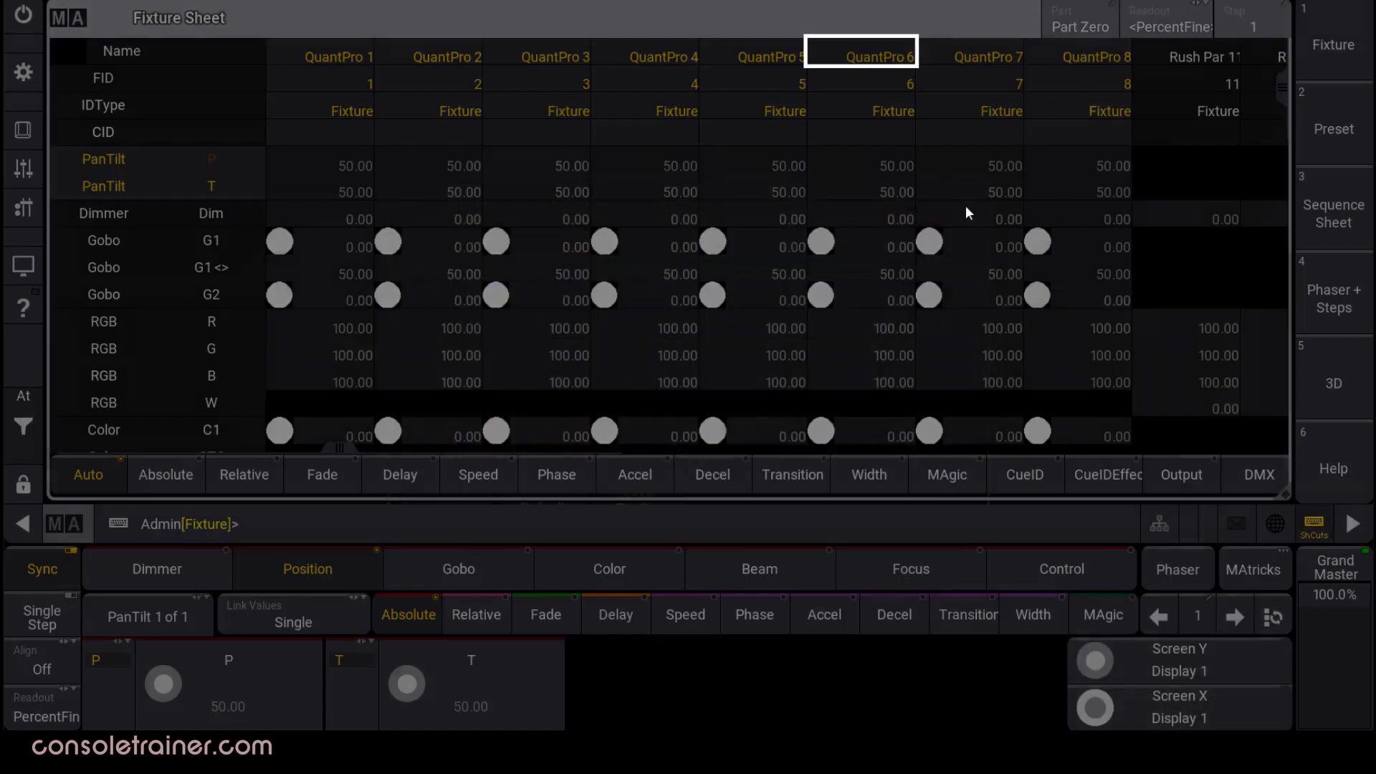
pyautogui.moveTo(1281, 91)
pyautogui.mouseDown()
pyautogui.moveTo(1282, 201)
pyautogui.moveTo(1279, 79)
pyautogui.mouseUp()
pyautogui.click(61, 30)
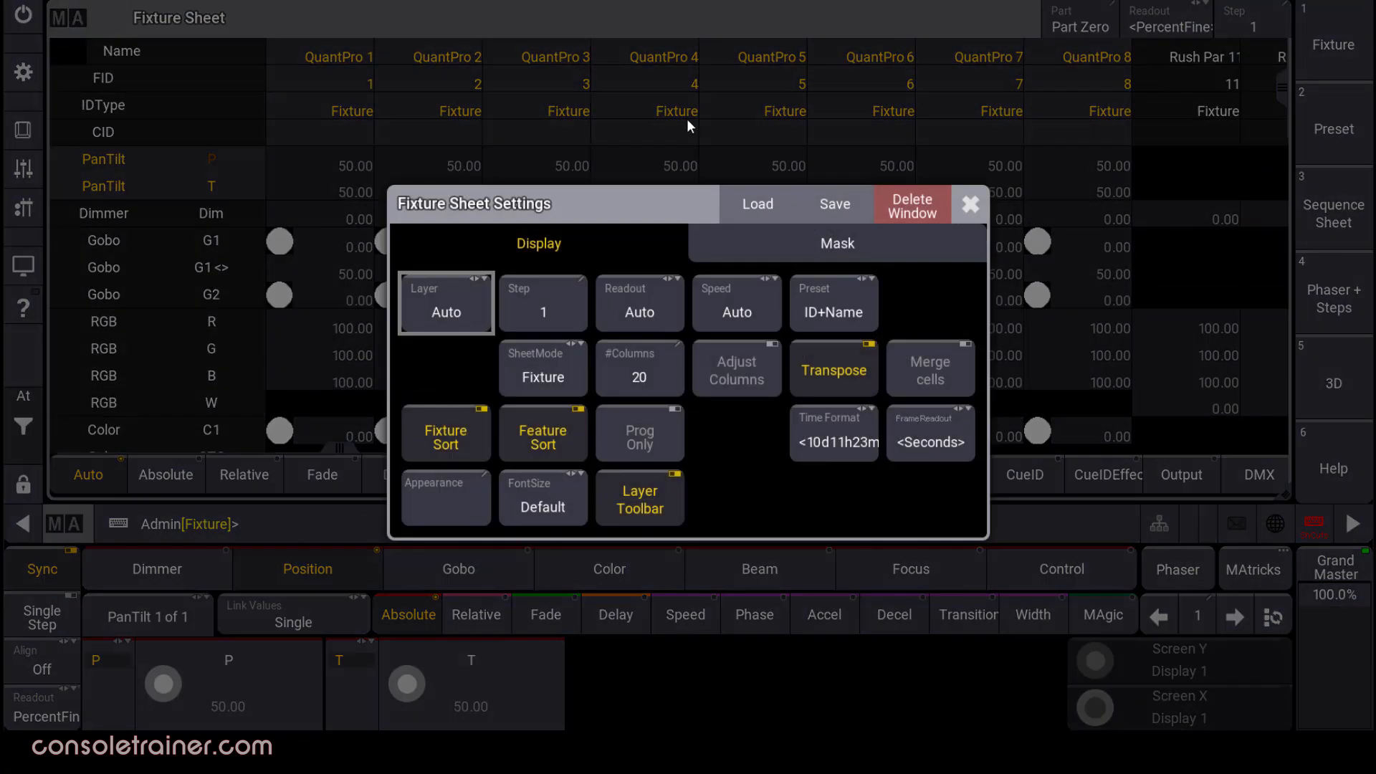
pyautogui.click(859, 380)
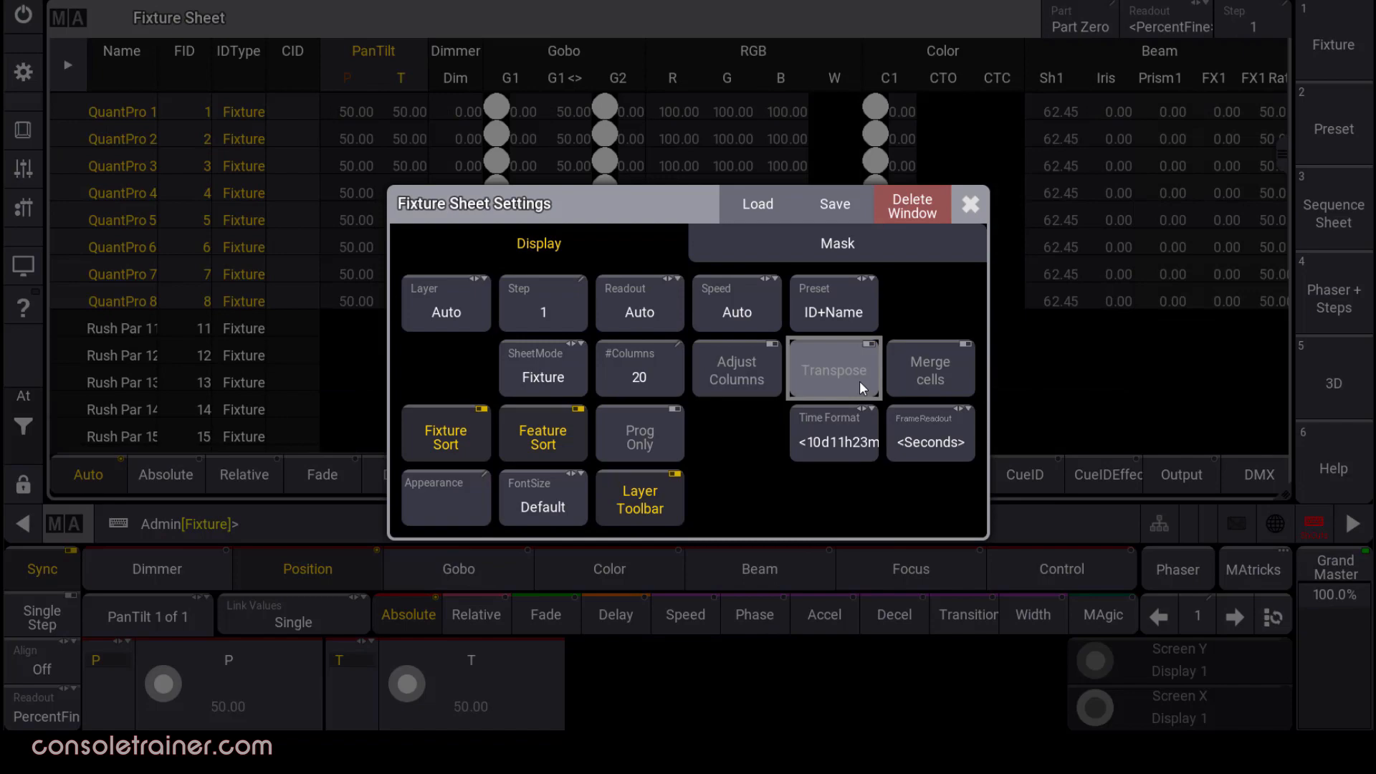
# Turn on Merge cells, select QuantPro 1 and 4 to sort them last, then open the layer list.
pyautogui.click(951, 371)
pyautogui.click(971, 206)
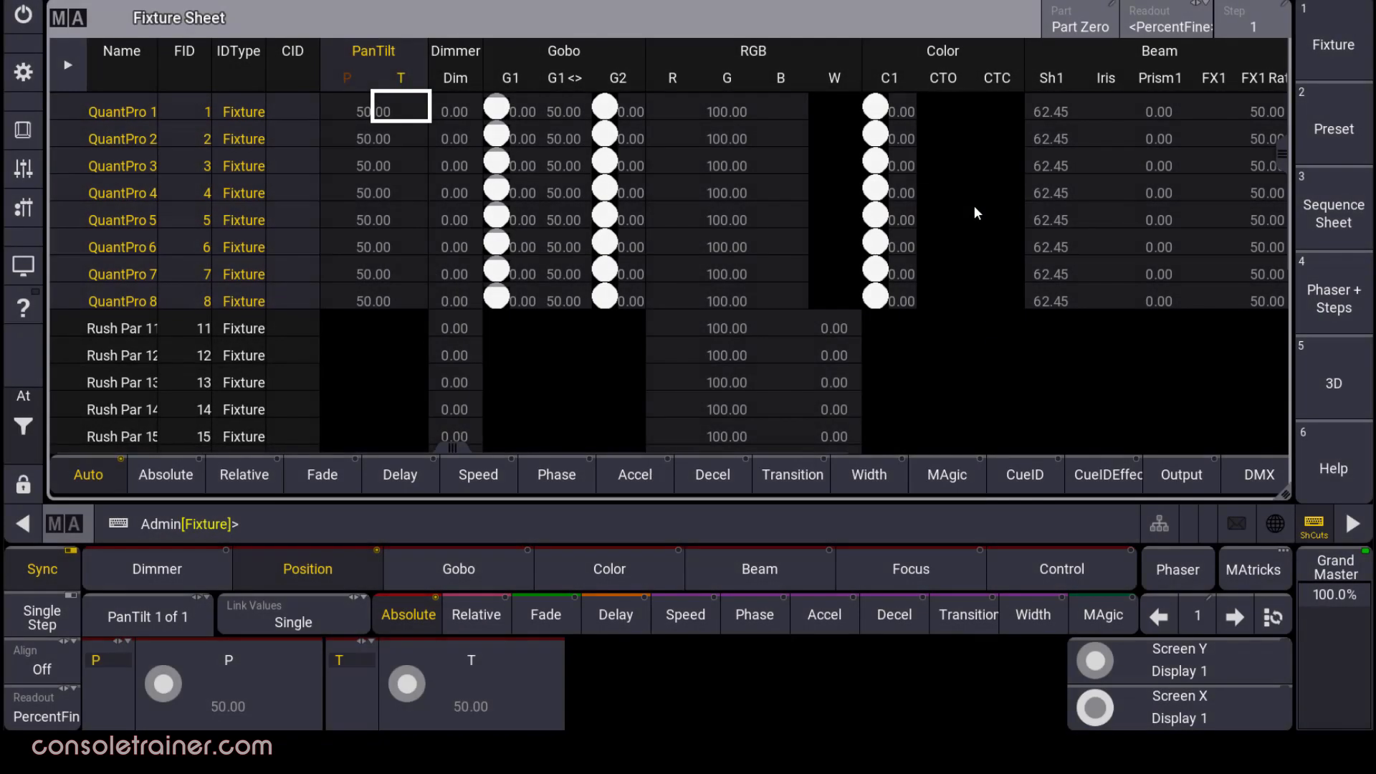
pyautogui.click(336, 118)
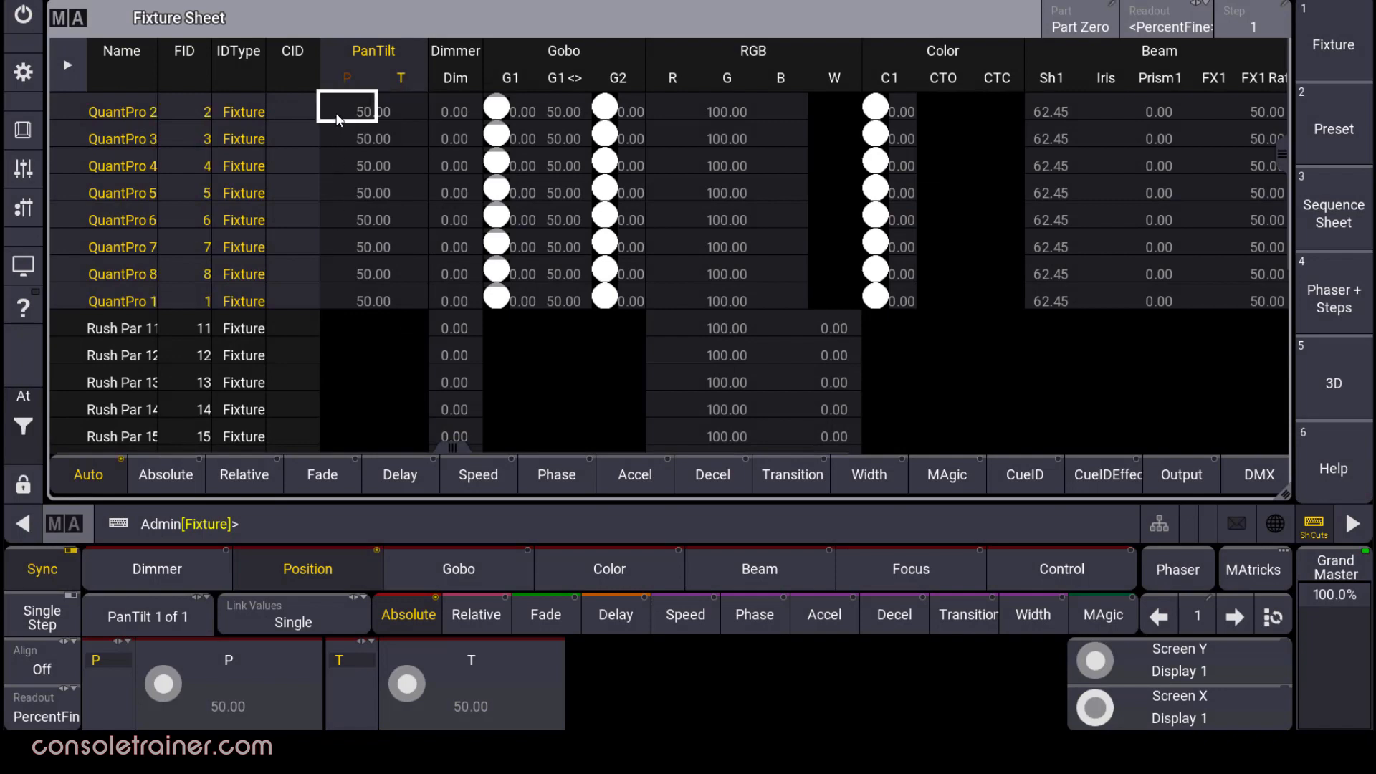
pyautogui.click(341, 159)
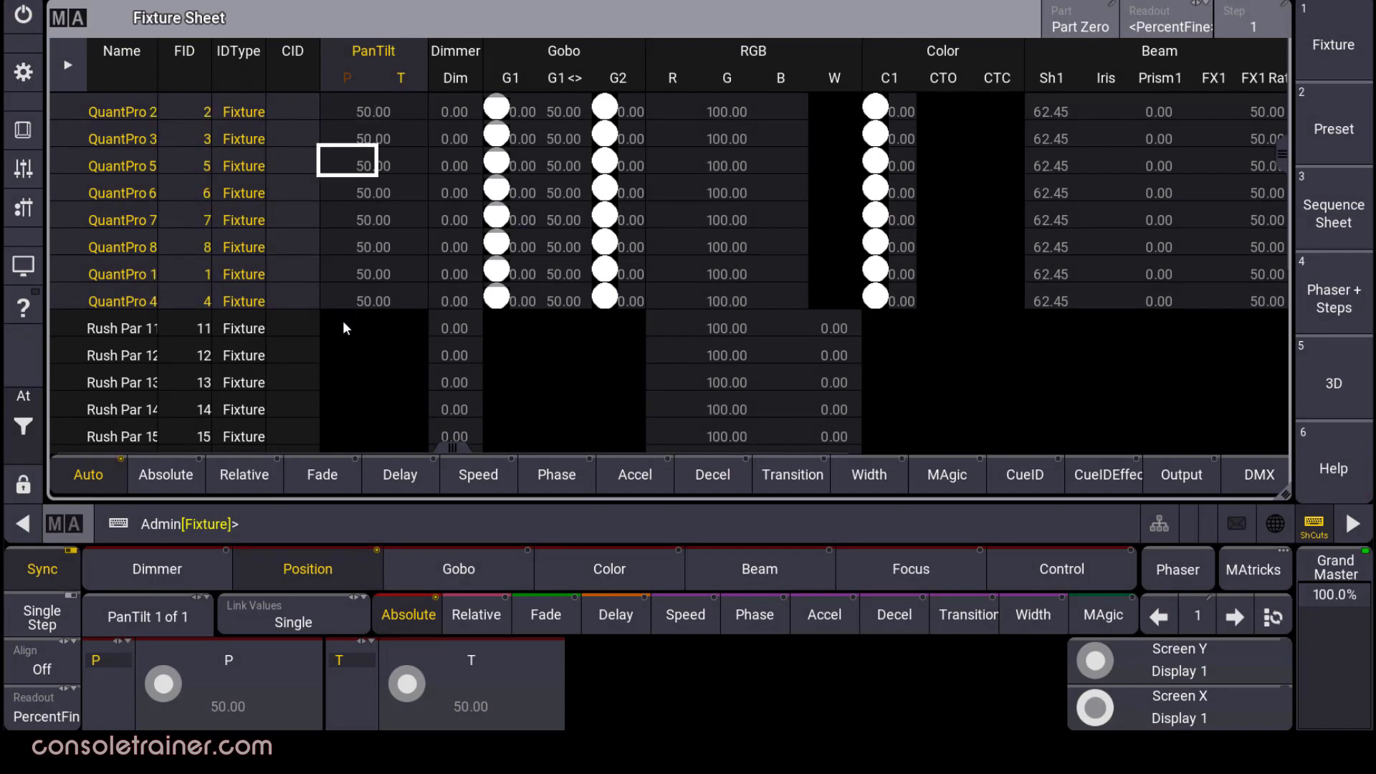
pyautogui.click(86, 10)
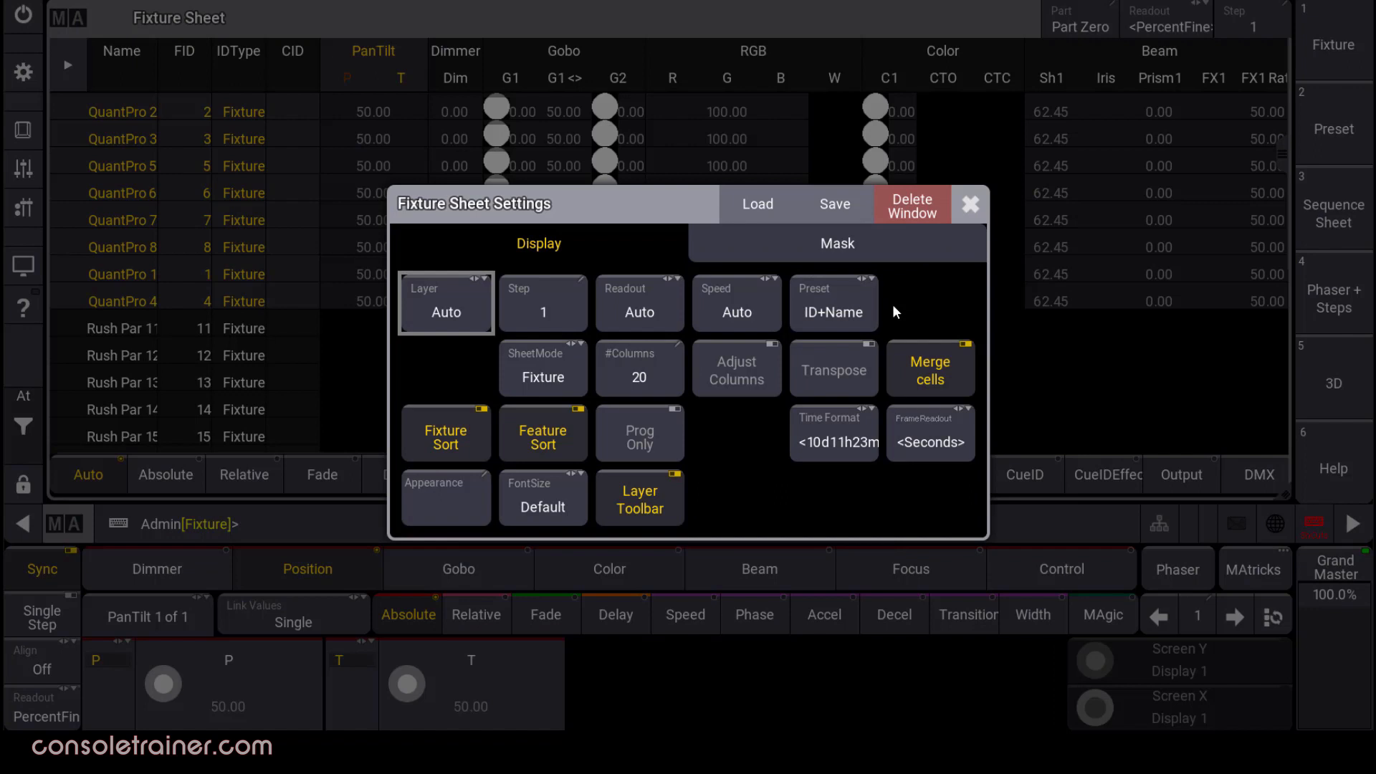
pyautogui.click(469, 300)
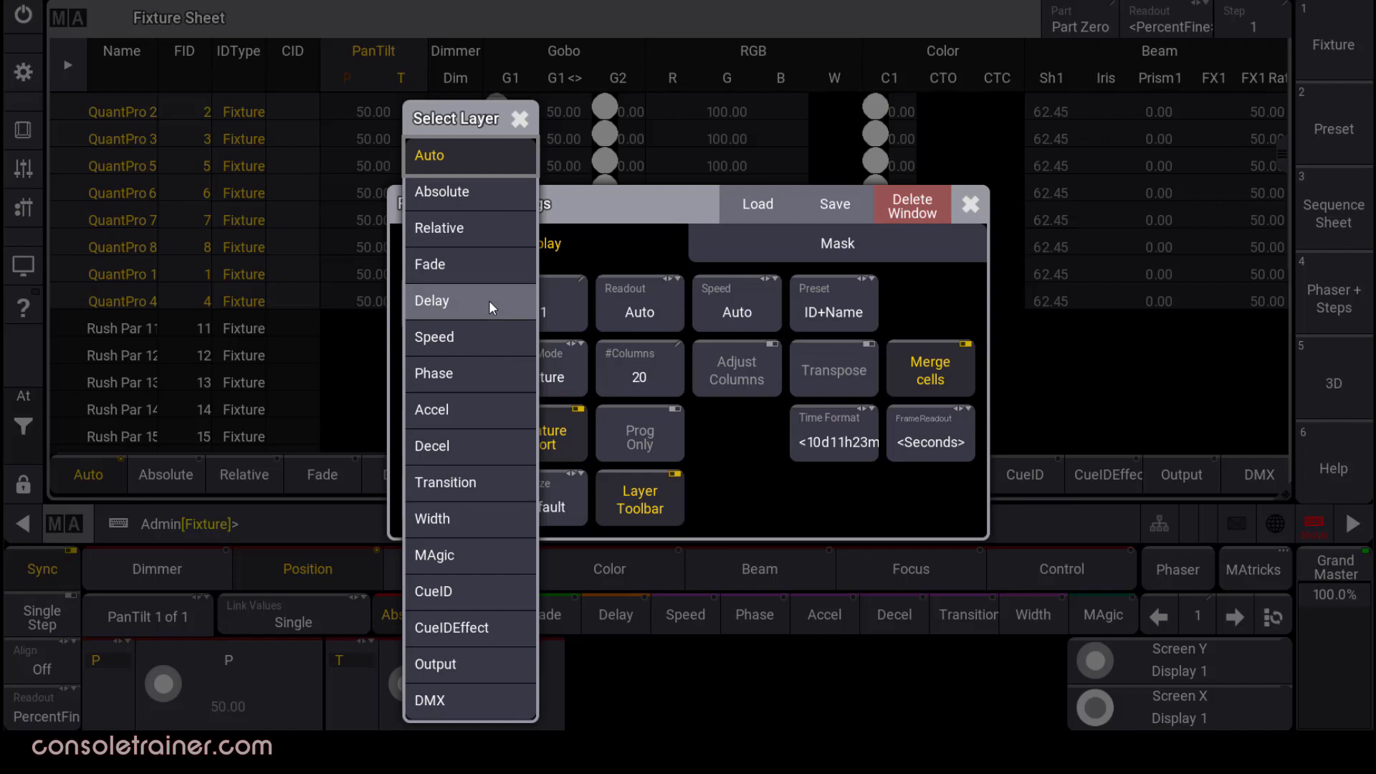
# Keep the sheet's layer on Auto and return to the Fixture Sheet settings.
pyautogui.click(491, 156)
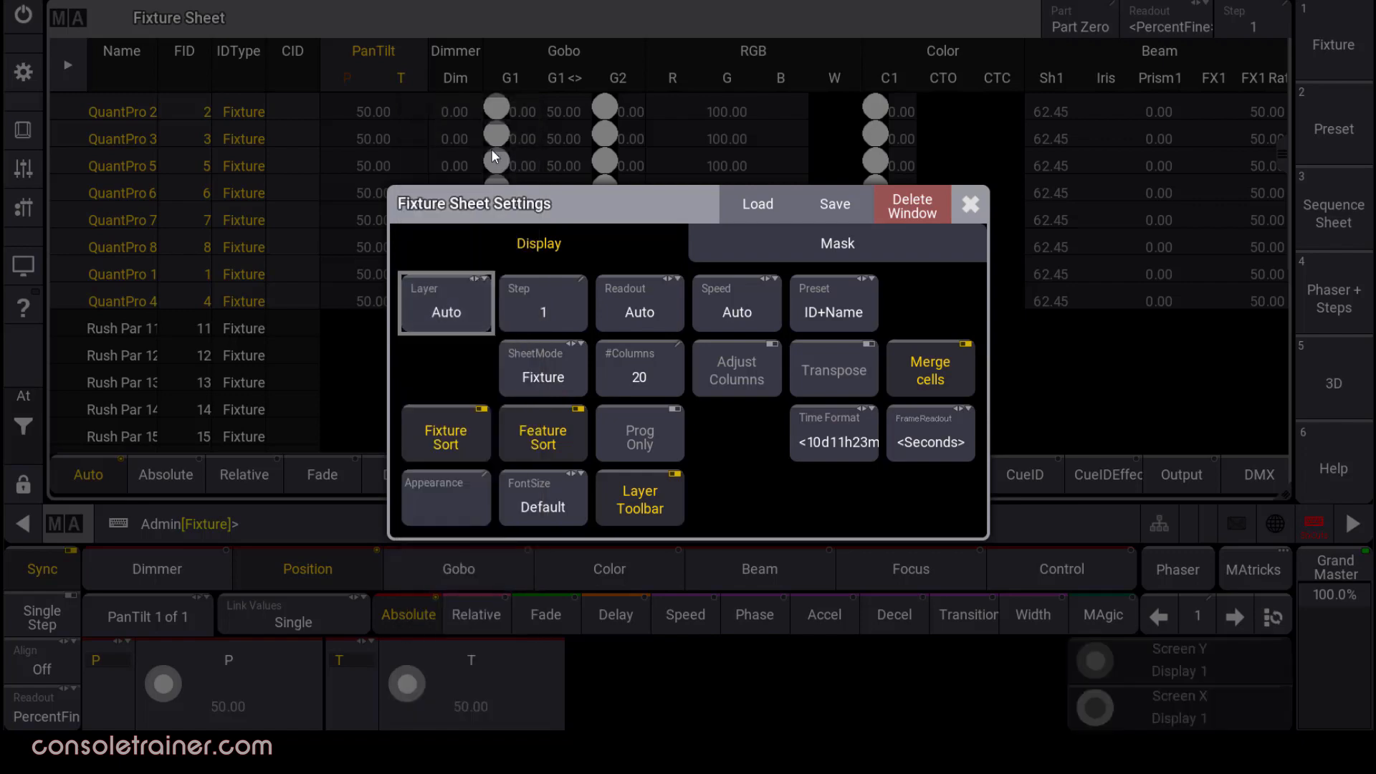
pyautogui.click(958, 202)
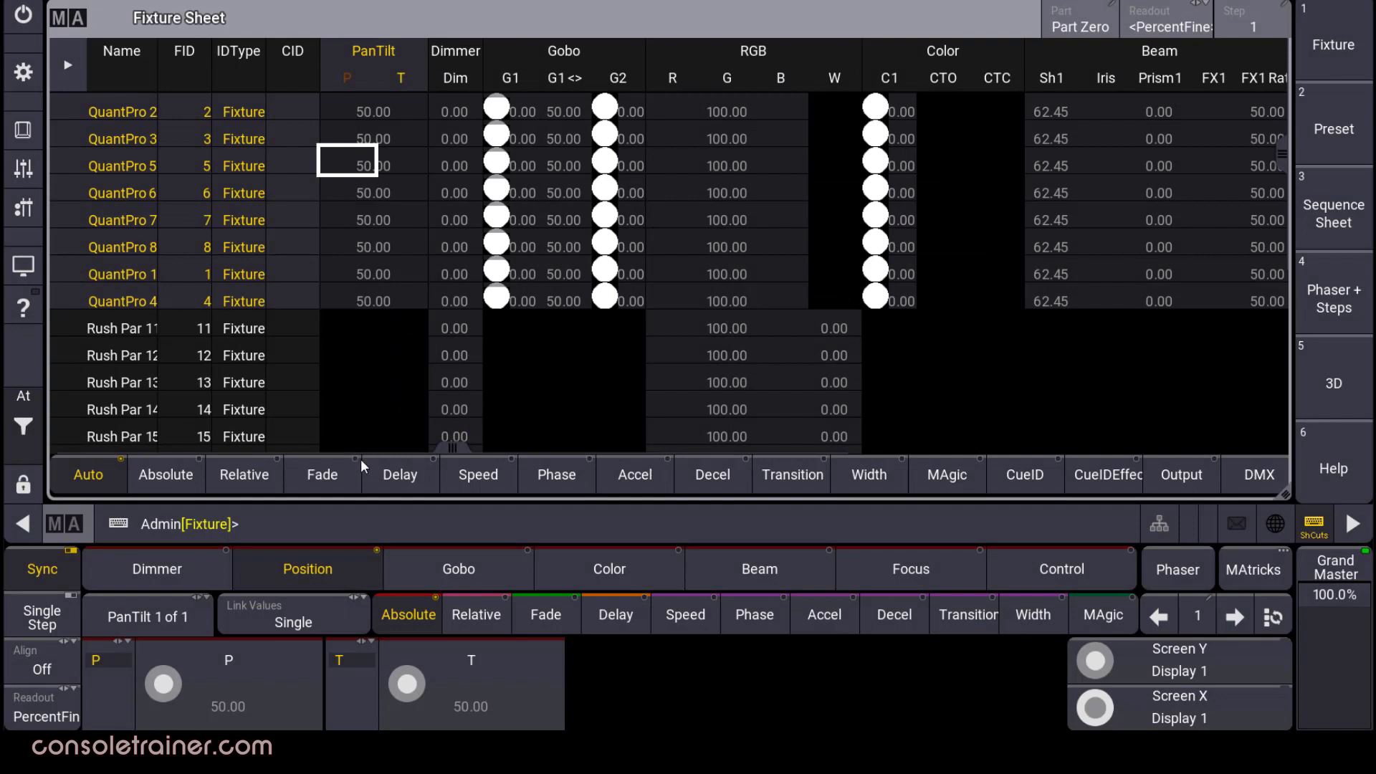
pyautogui.click(340, 475)
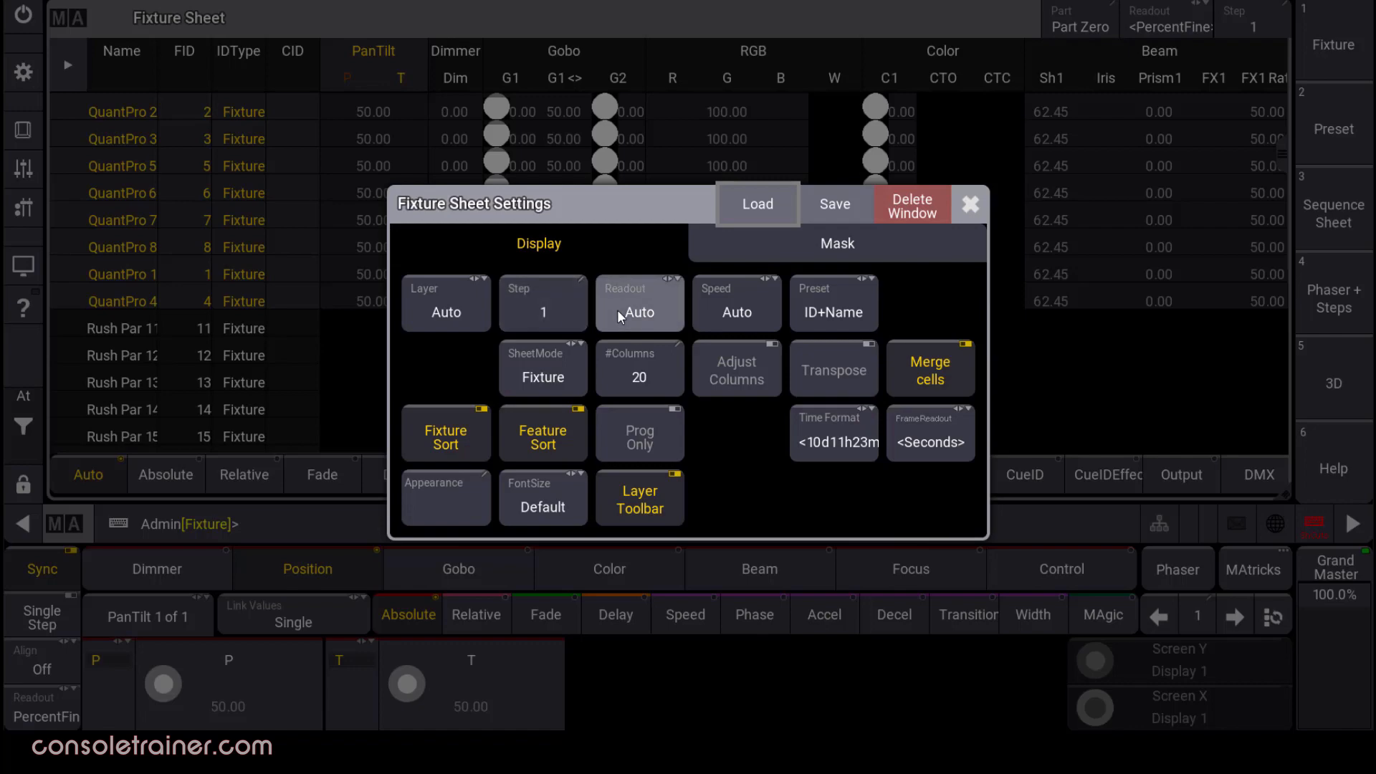
pyautogui.click(970, 205)
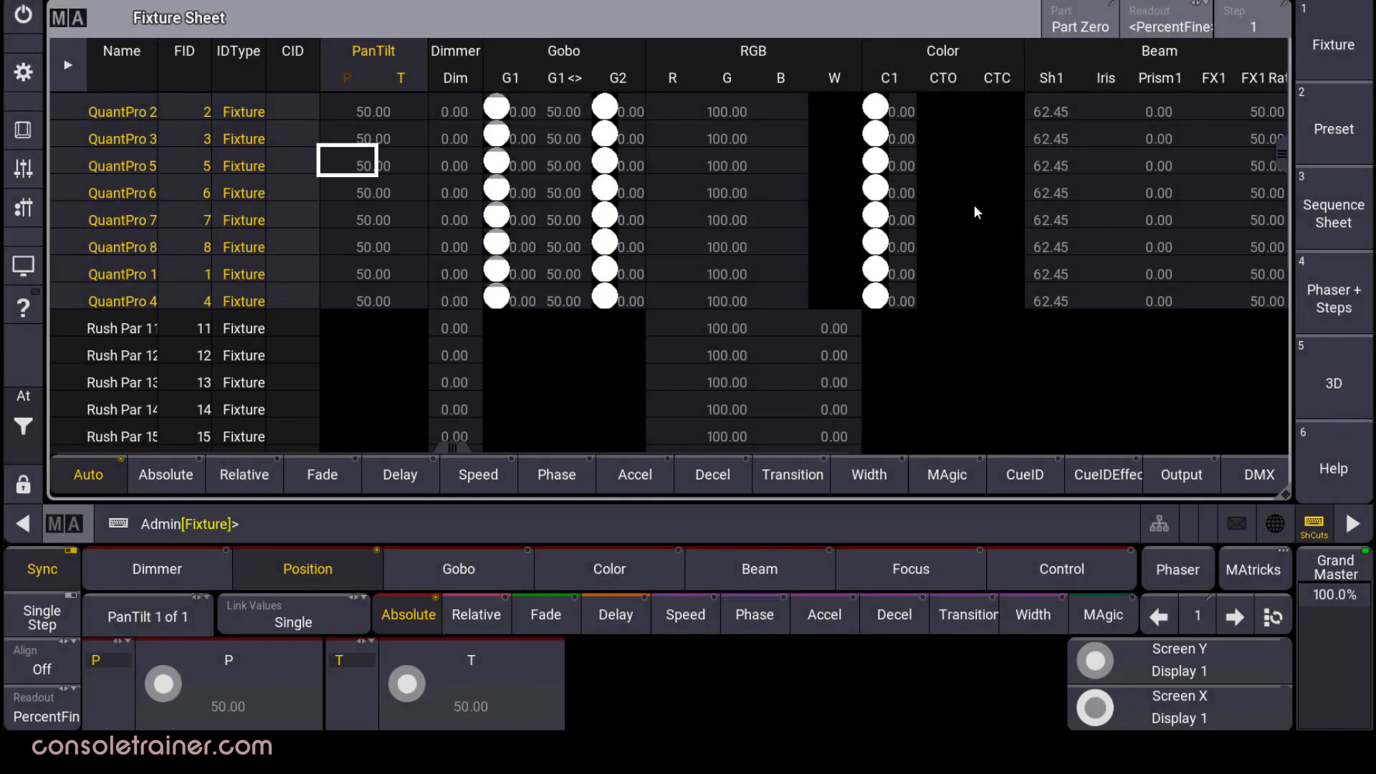
pyautogui.click(69, 29)
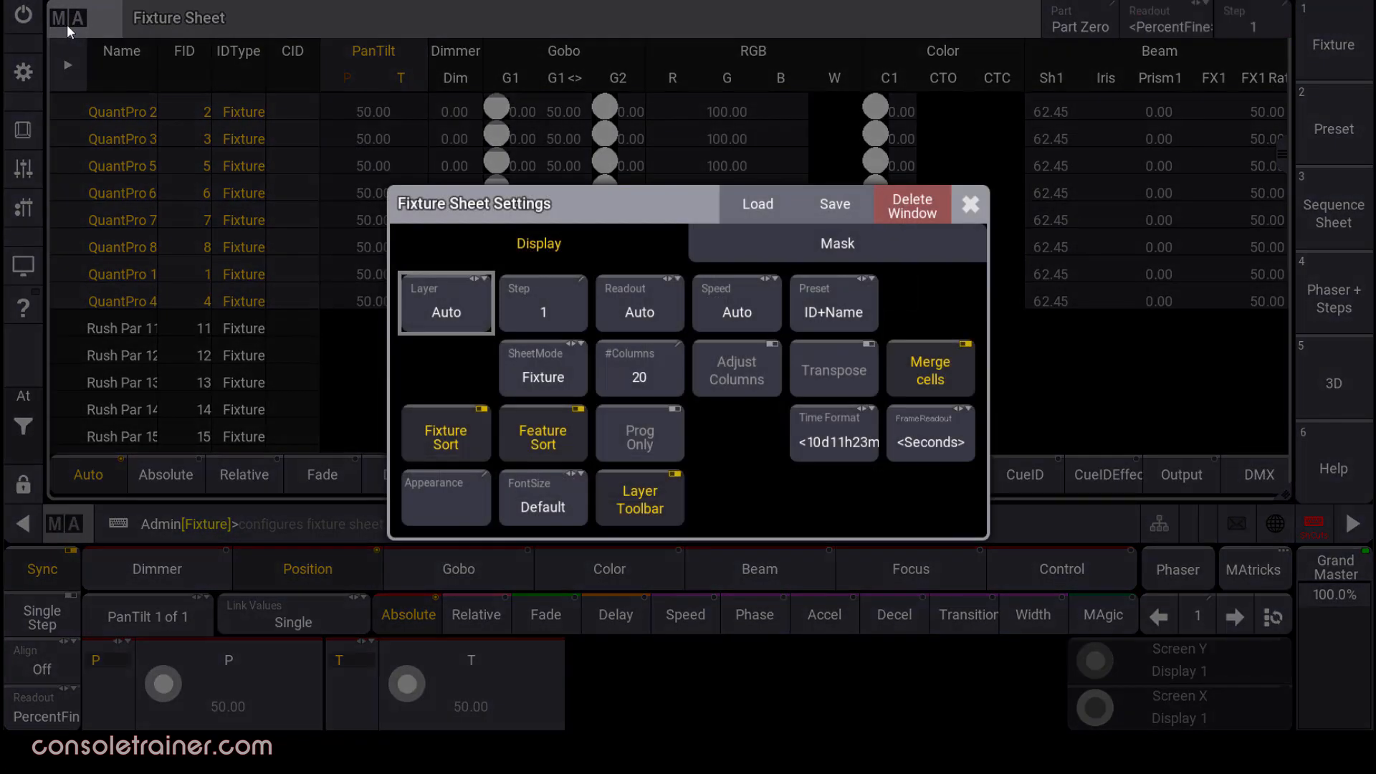
# Check the Speed and Preset readout choices, leaving Speed at Auto and Preset at ID+Name.
pyautogui.click(762, 297)
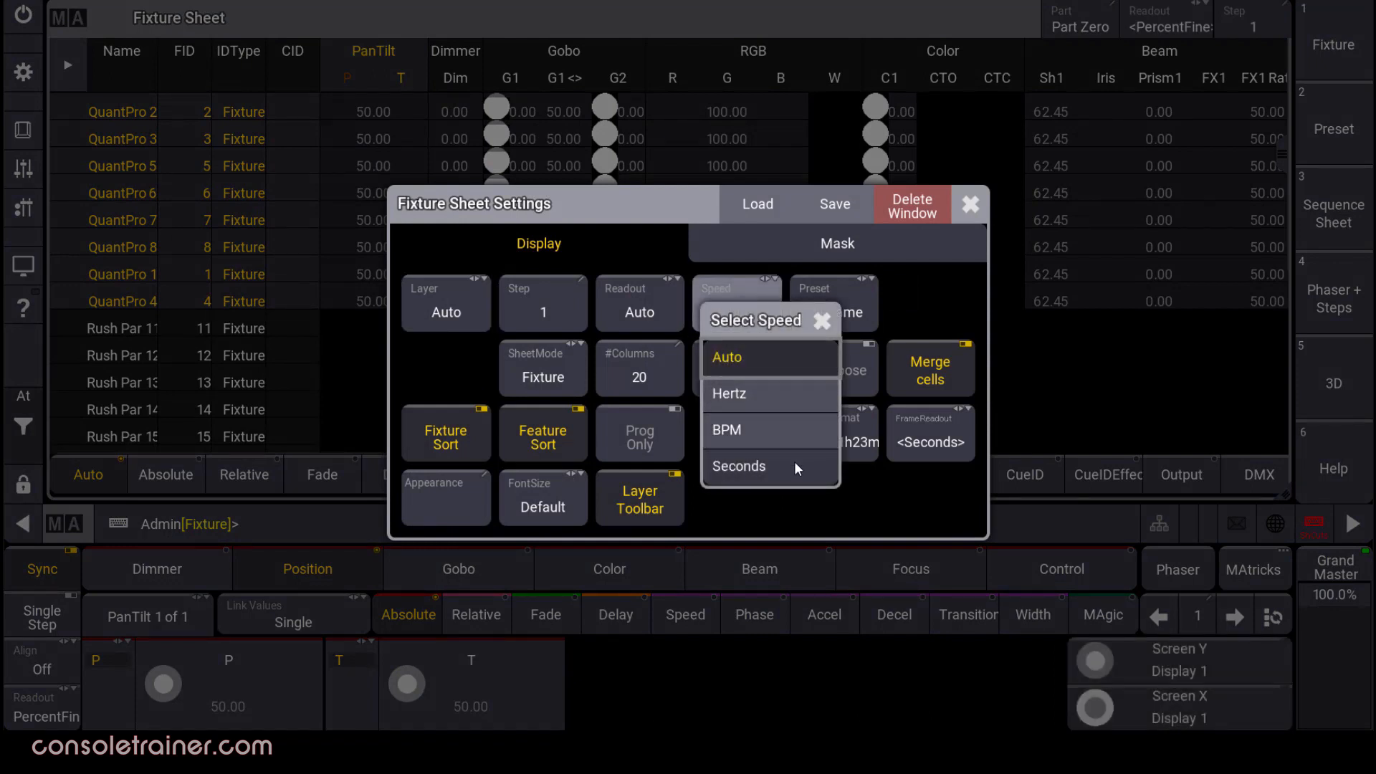
pyautogui.click(793, 505)
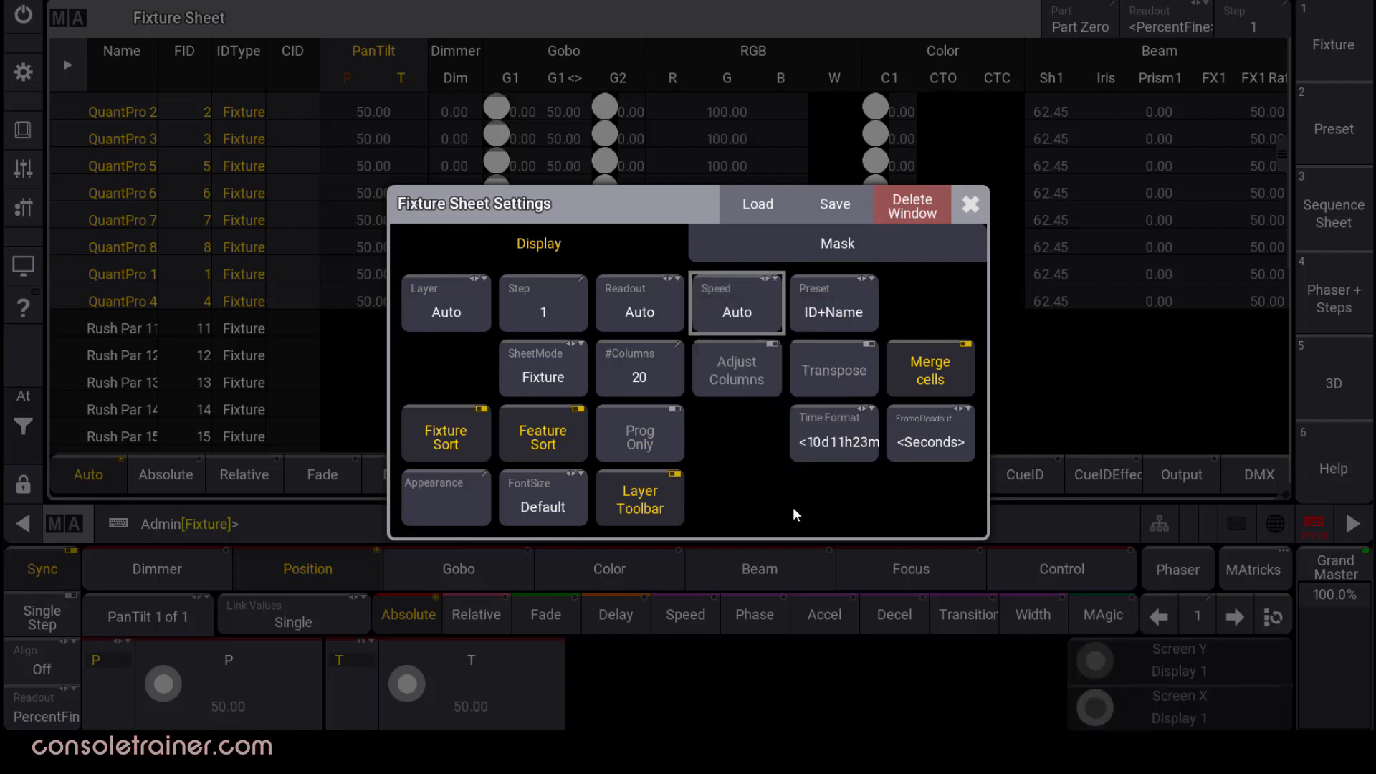
pyautogui.click(850, 311)
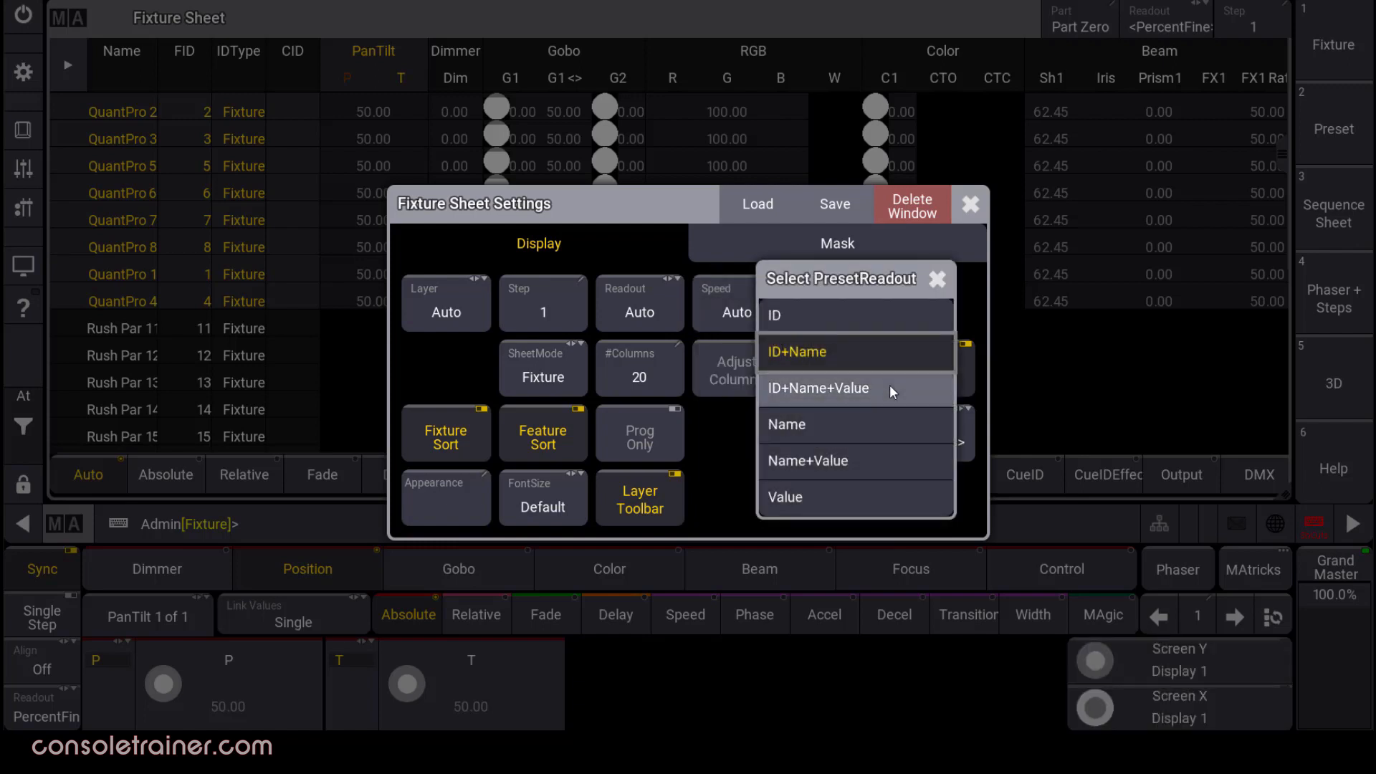
pyautogui.click(736, 504)
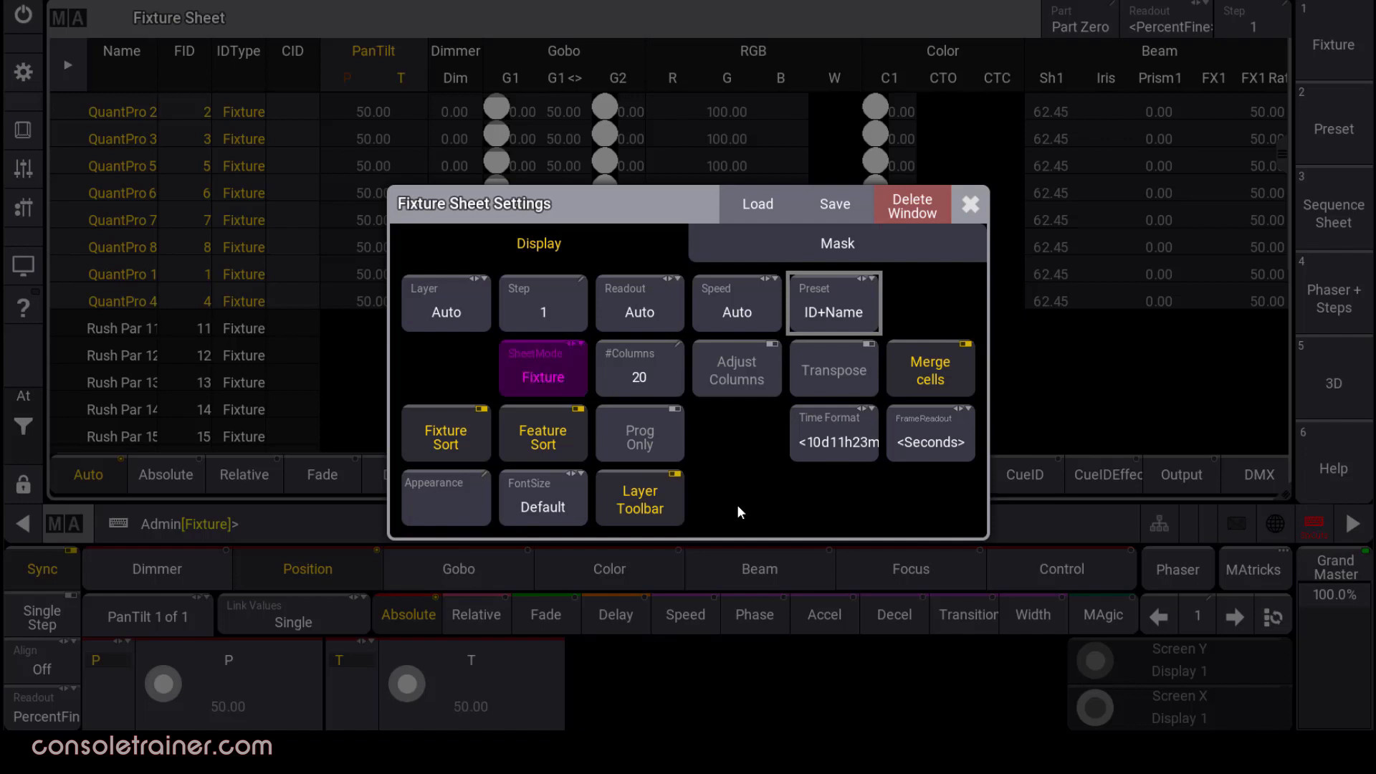
# Switch the Fixture Sheet to Channel sheet mode.
pyautogui.click(580, 366)
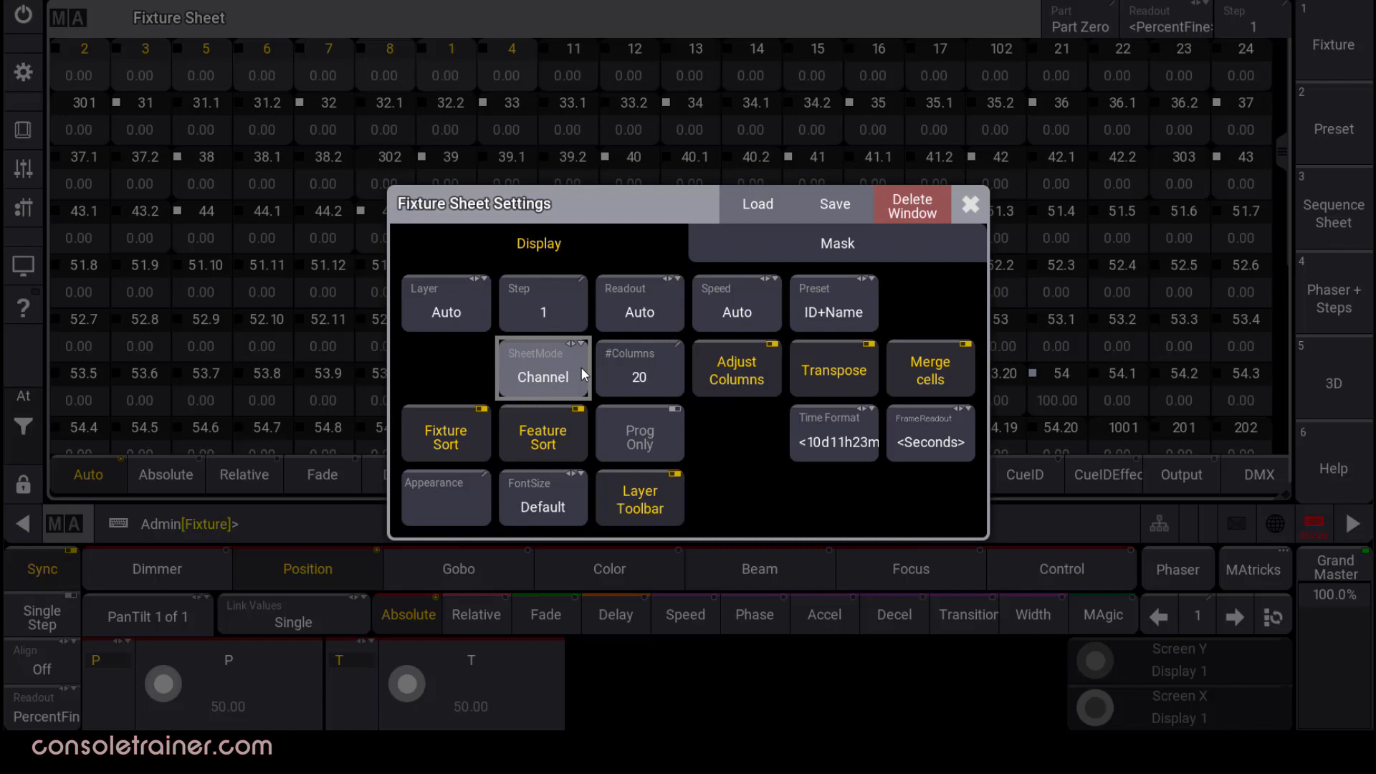
pyautogui.click(581, 368)
pyautogui.click(581, 369)
# Set the channel sheet to 15 columns instead of 20.
pyautogui.click(659, 372)
pyautogui.click(554, 580)
pyautogui.click(614, 526)
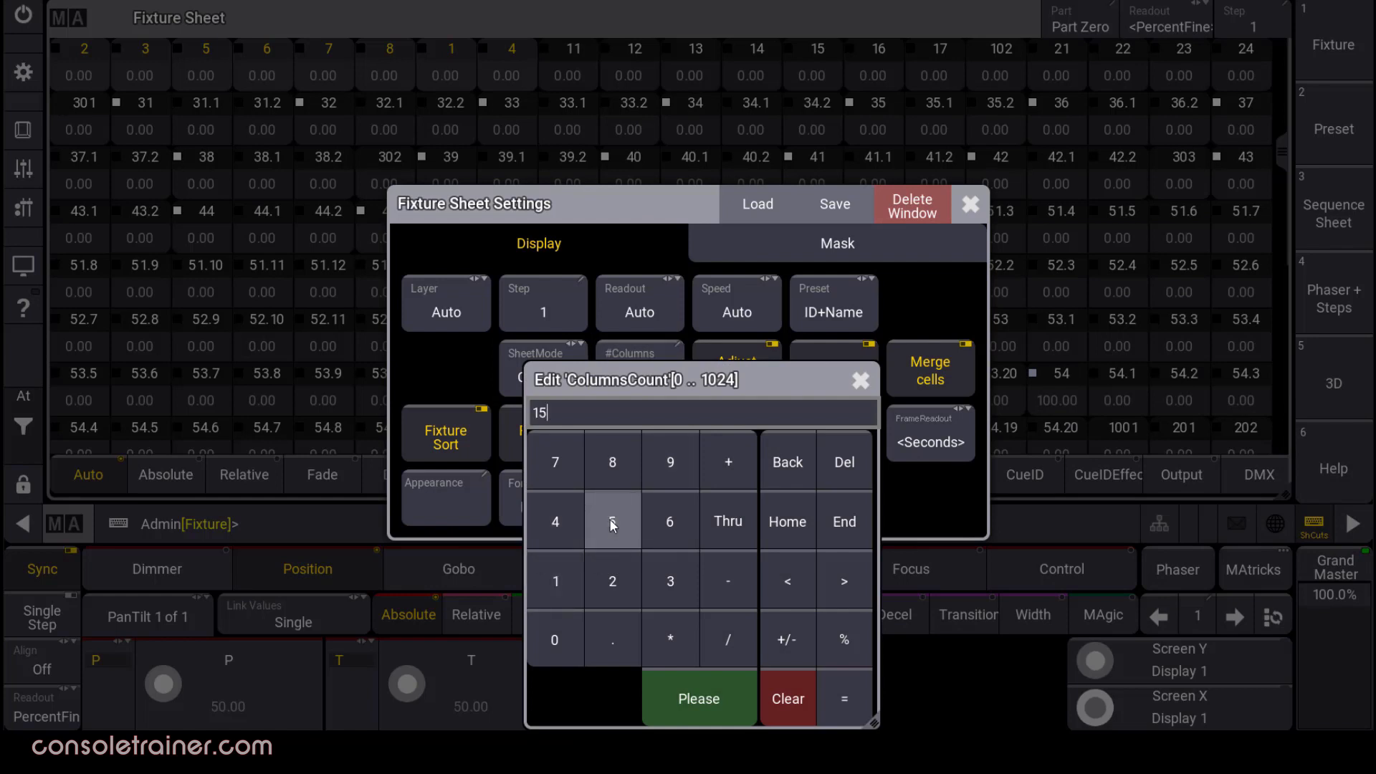
pyautogui.click(695, 698)
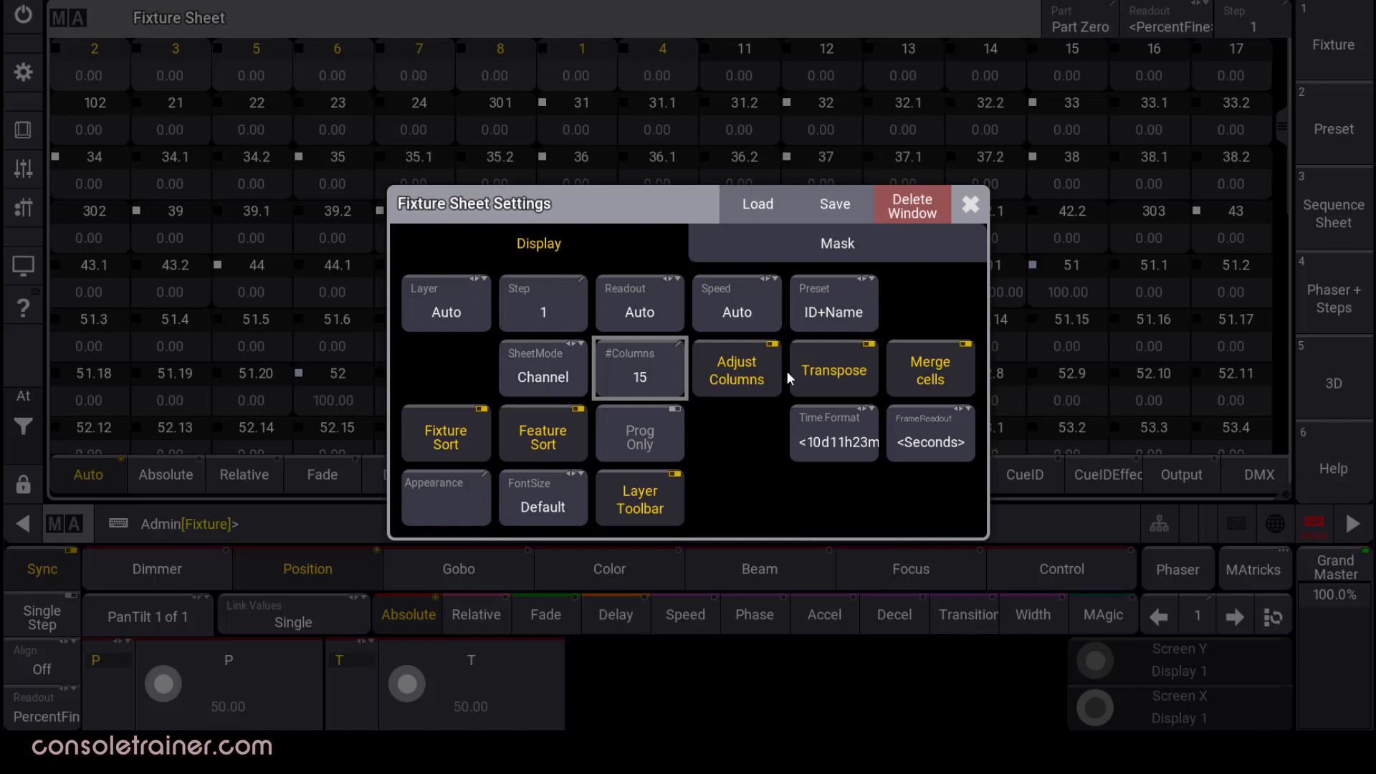
pyautogui.click(847, 250)
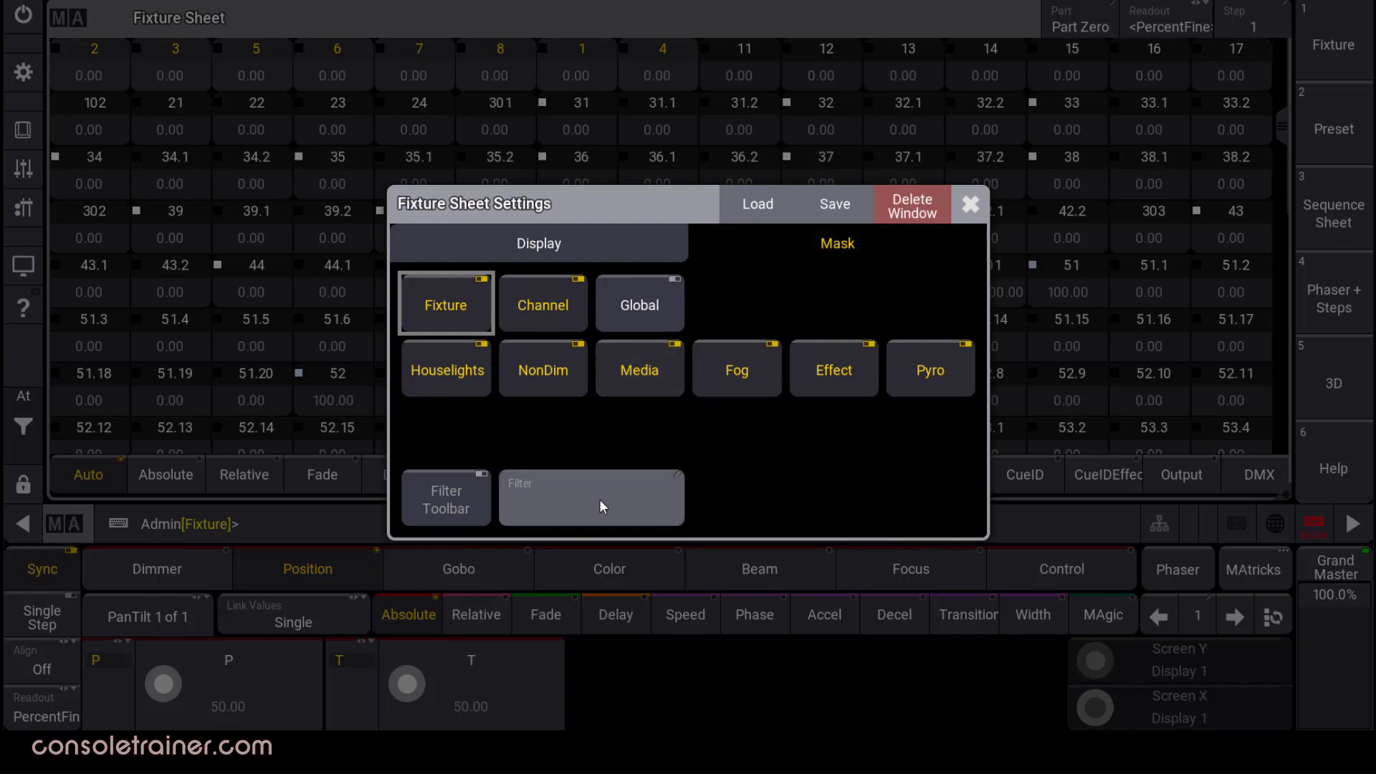
# Look over the saved filters without choosing one, and turn on the Filter Toolbar.
pyautogui.click(599, 476)
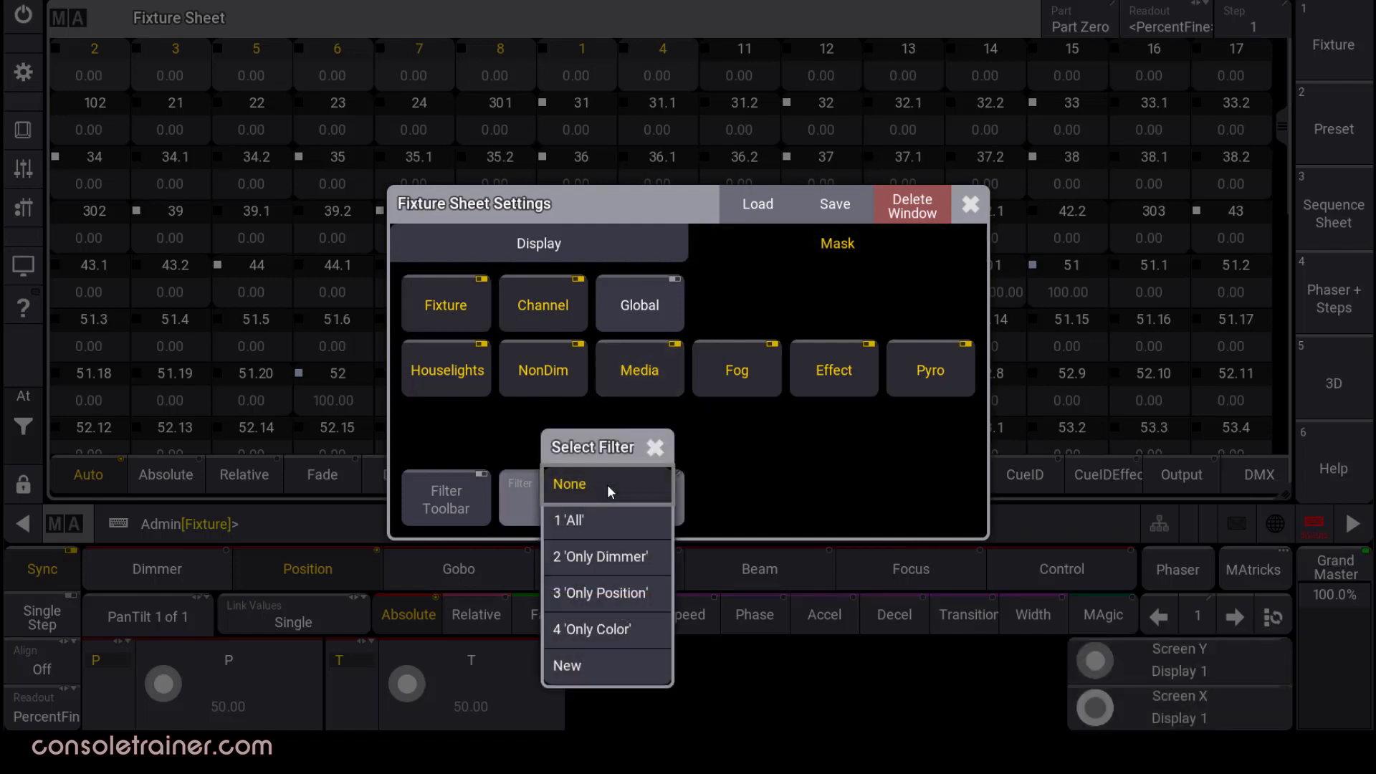
pyautogui.click(530, 462)
pyautogui.click(468, 500)
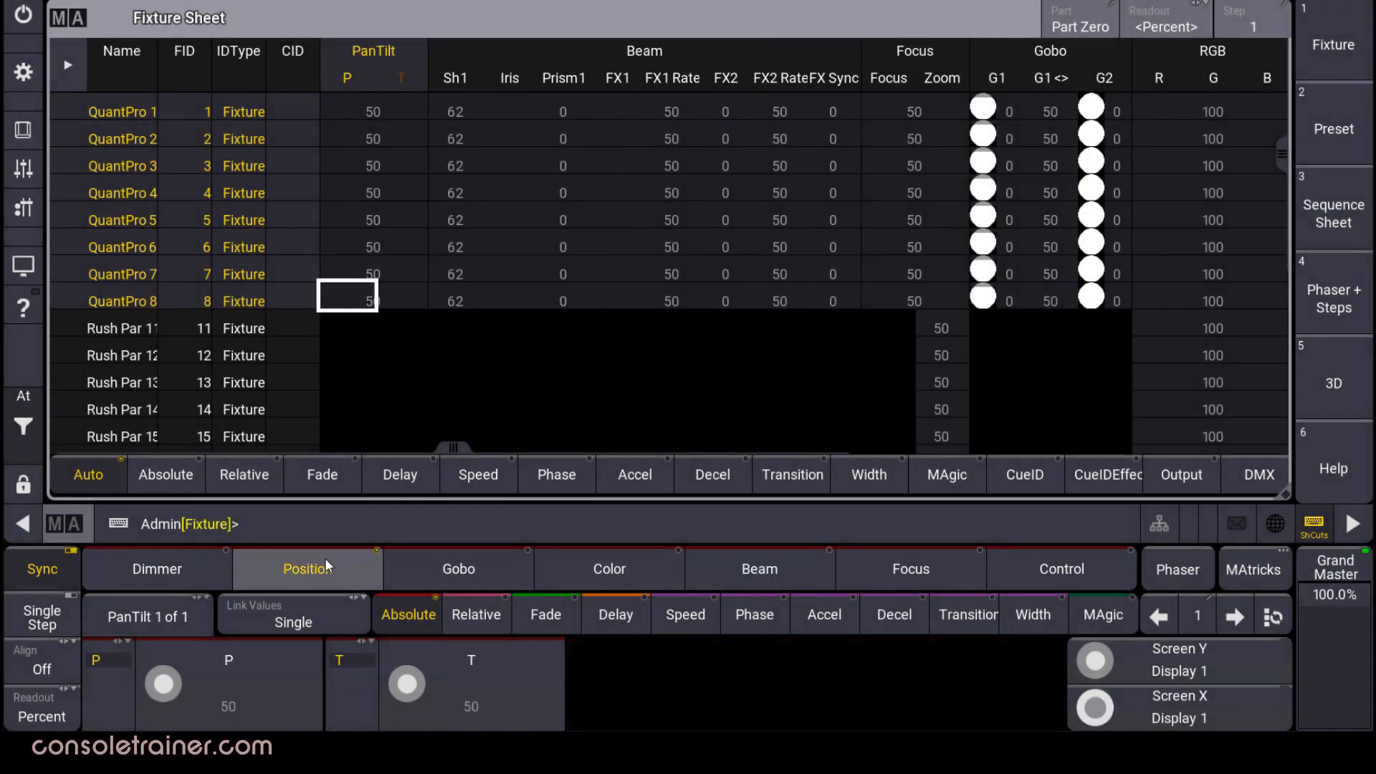
# Set Pan to 60 for QuantPro 1–8, re-toggle Position, and activate all attributes.
pyautogui.scroll(5, 155, 691)
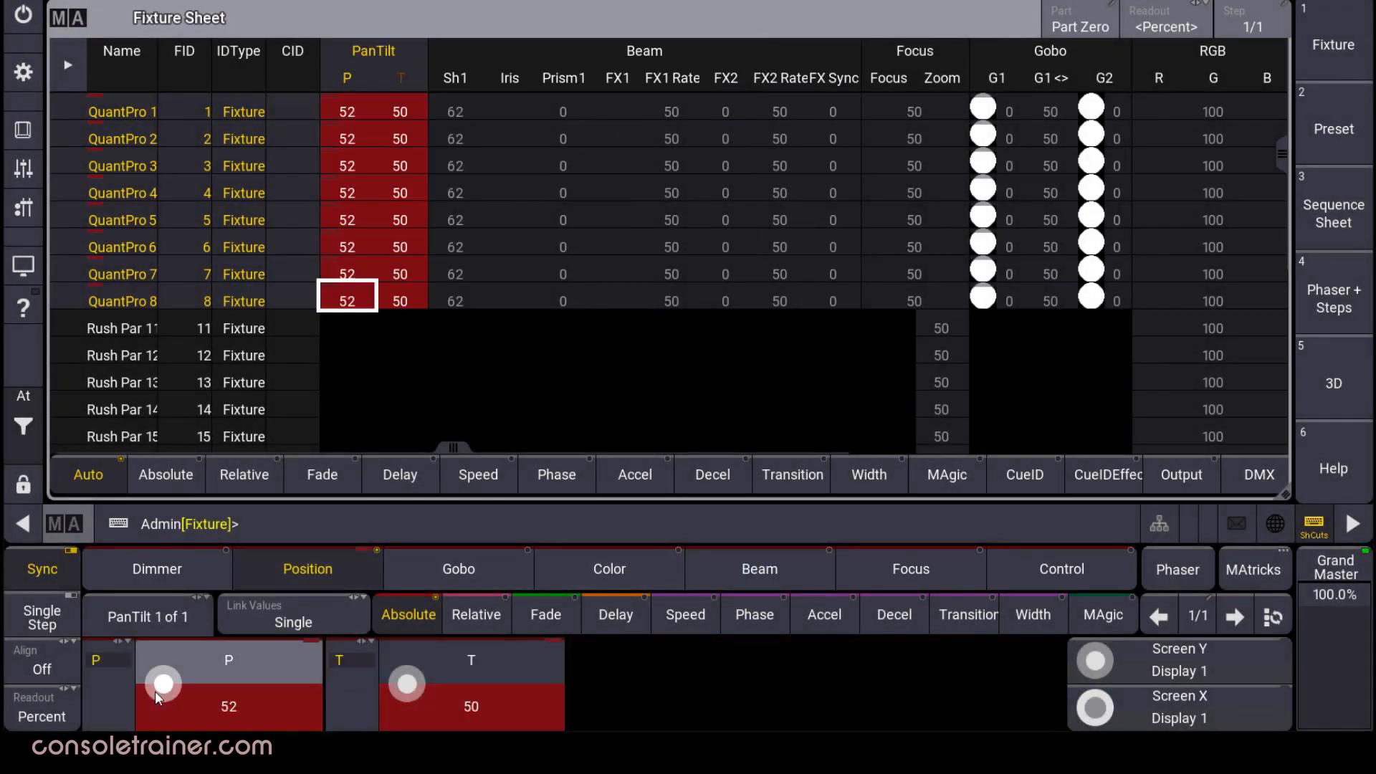
pyautogui.scroll(5, 156, 691)
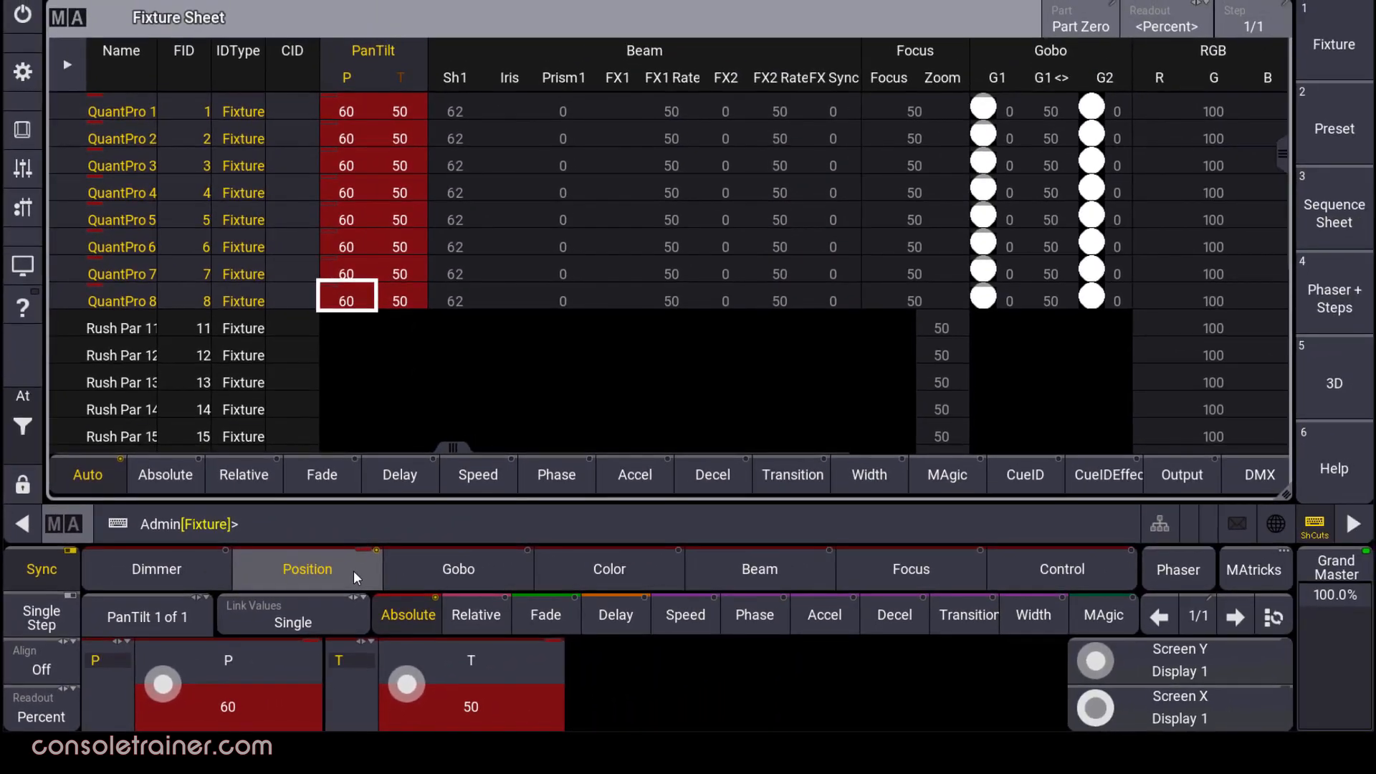
pyautogui.click(354, 571)
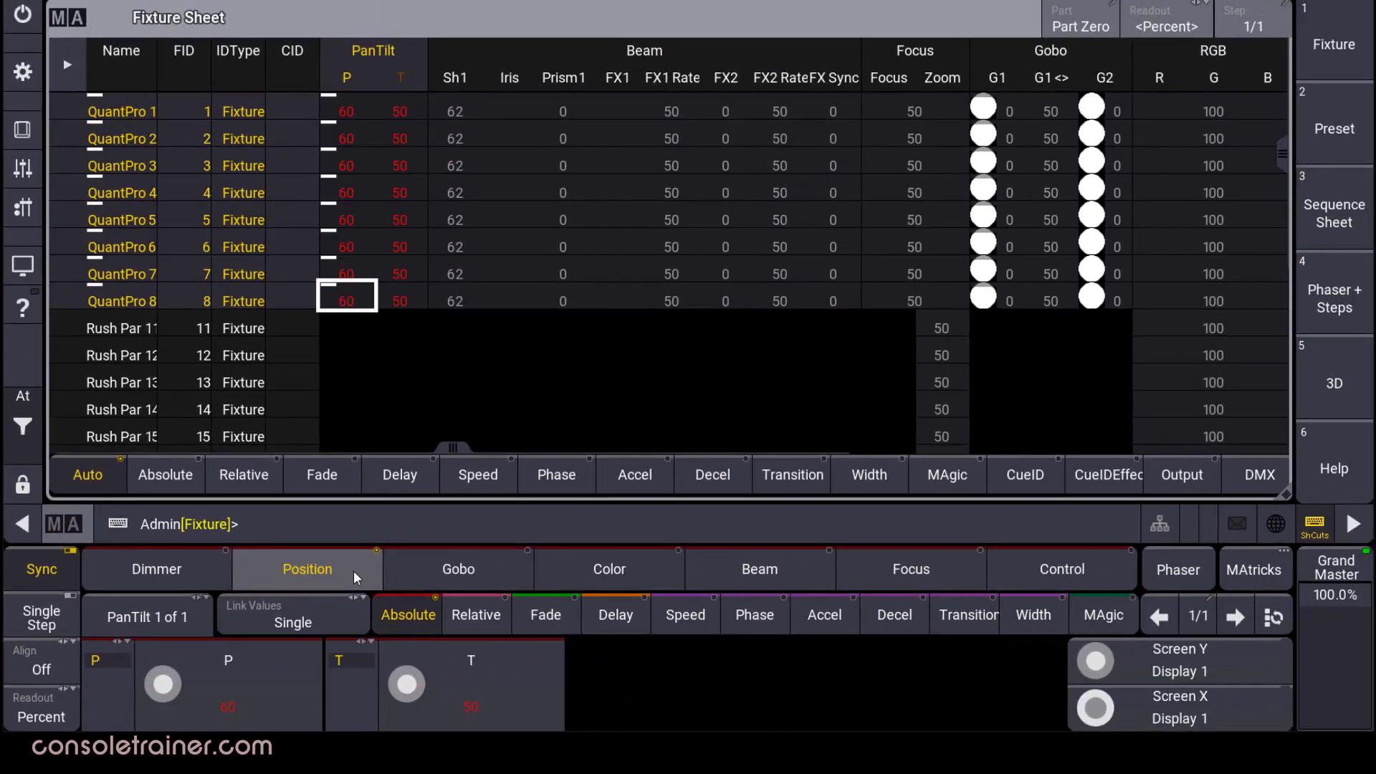
pyautogui.click(354, 571)
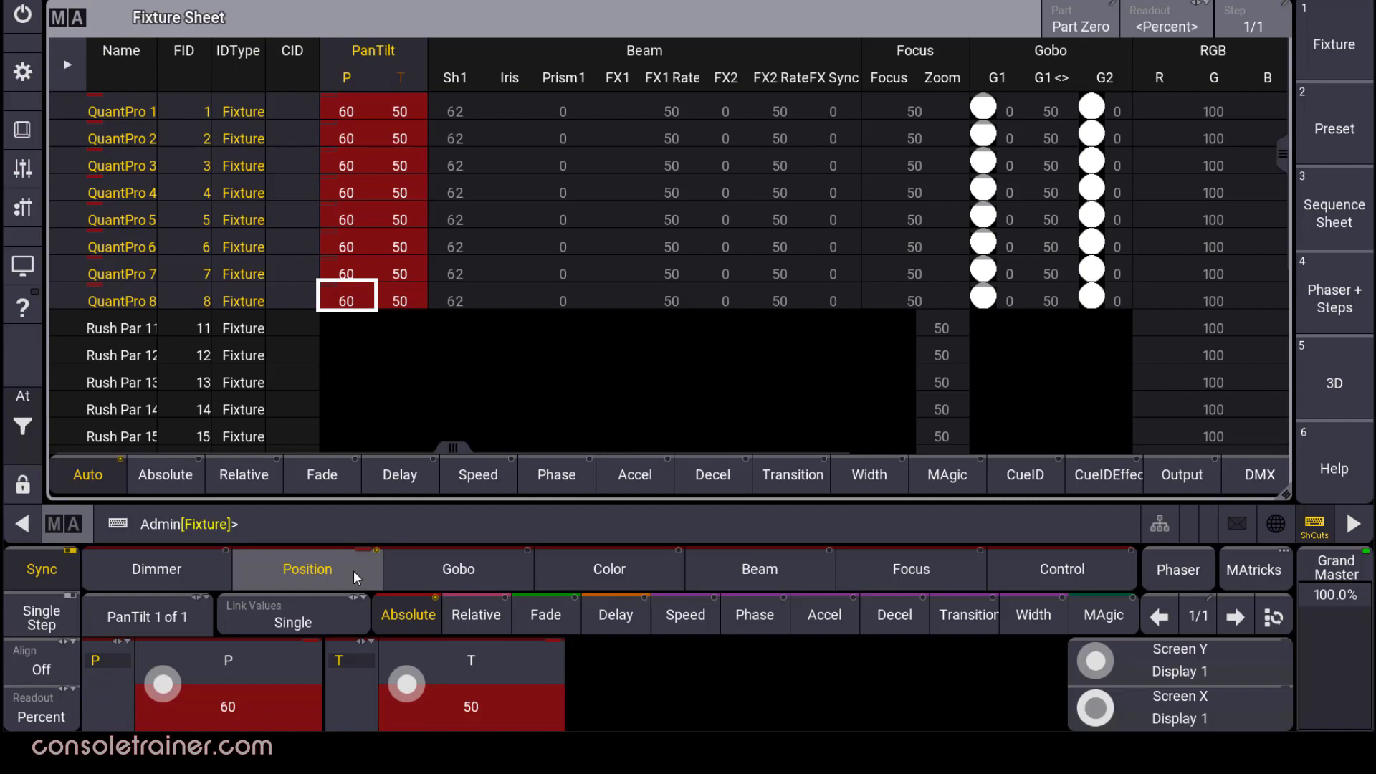
pyautogui.press('Return')
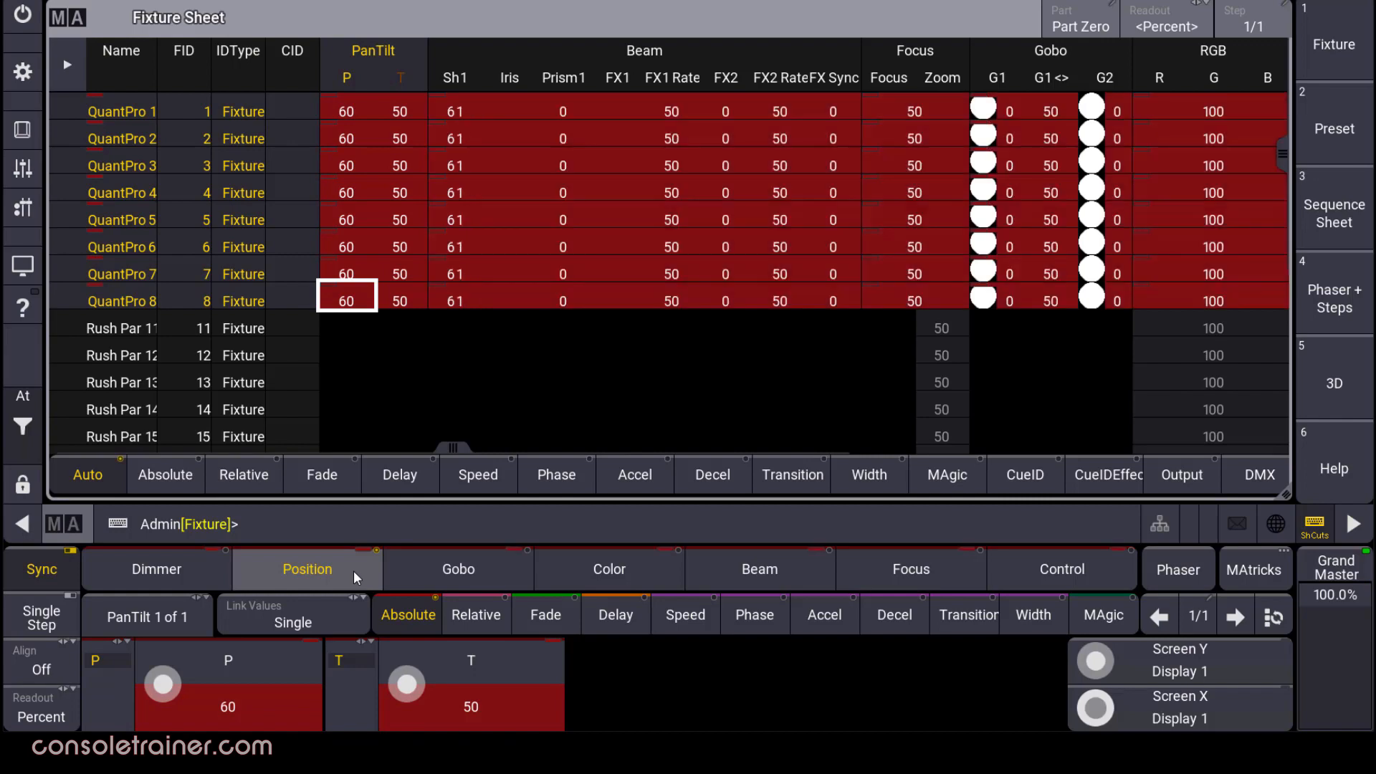
# Knock pan and tilt out of the programmer, raise Prog Time to about 3.7 s, and select Color.
pyautogui.click(28, 395)
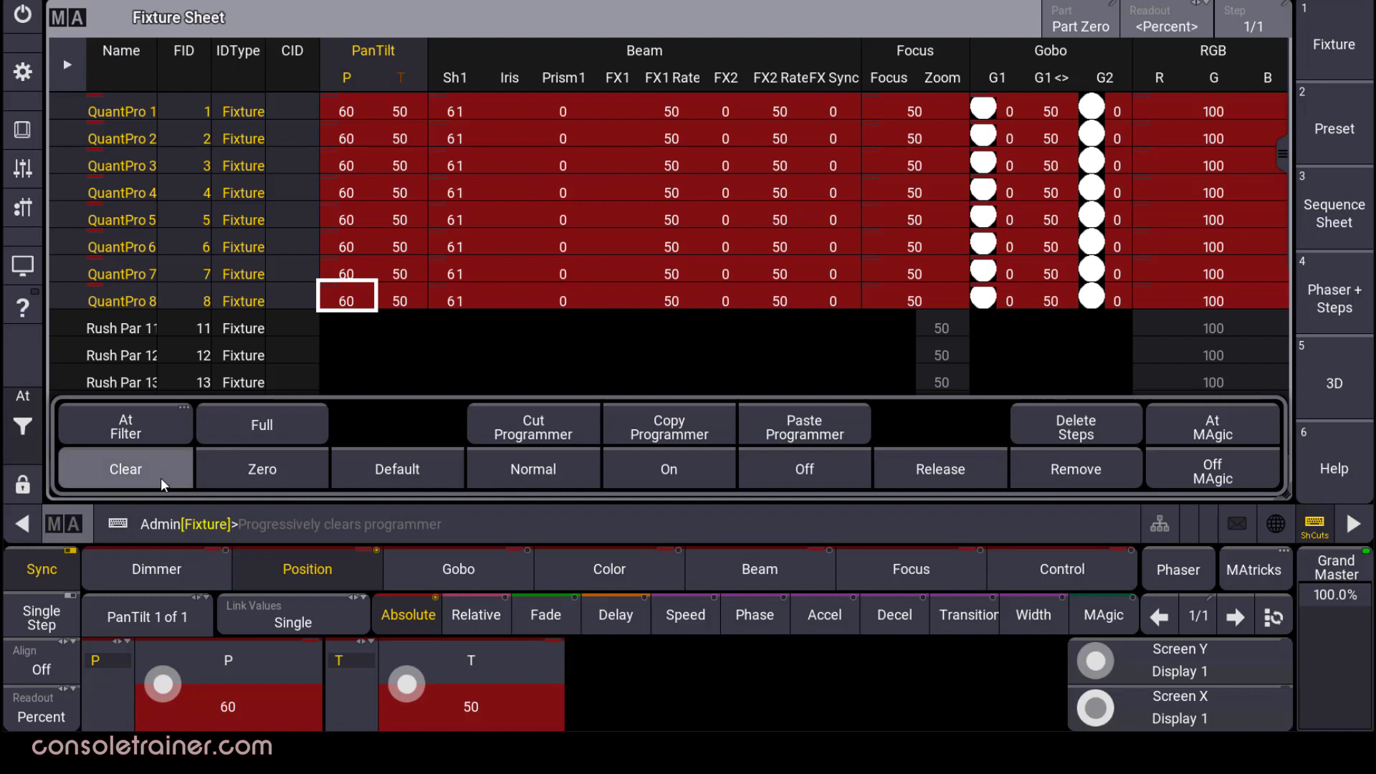
pyautogui.click(28, 430)
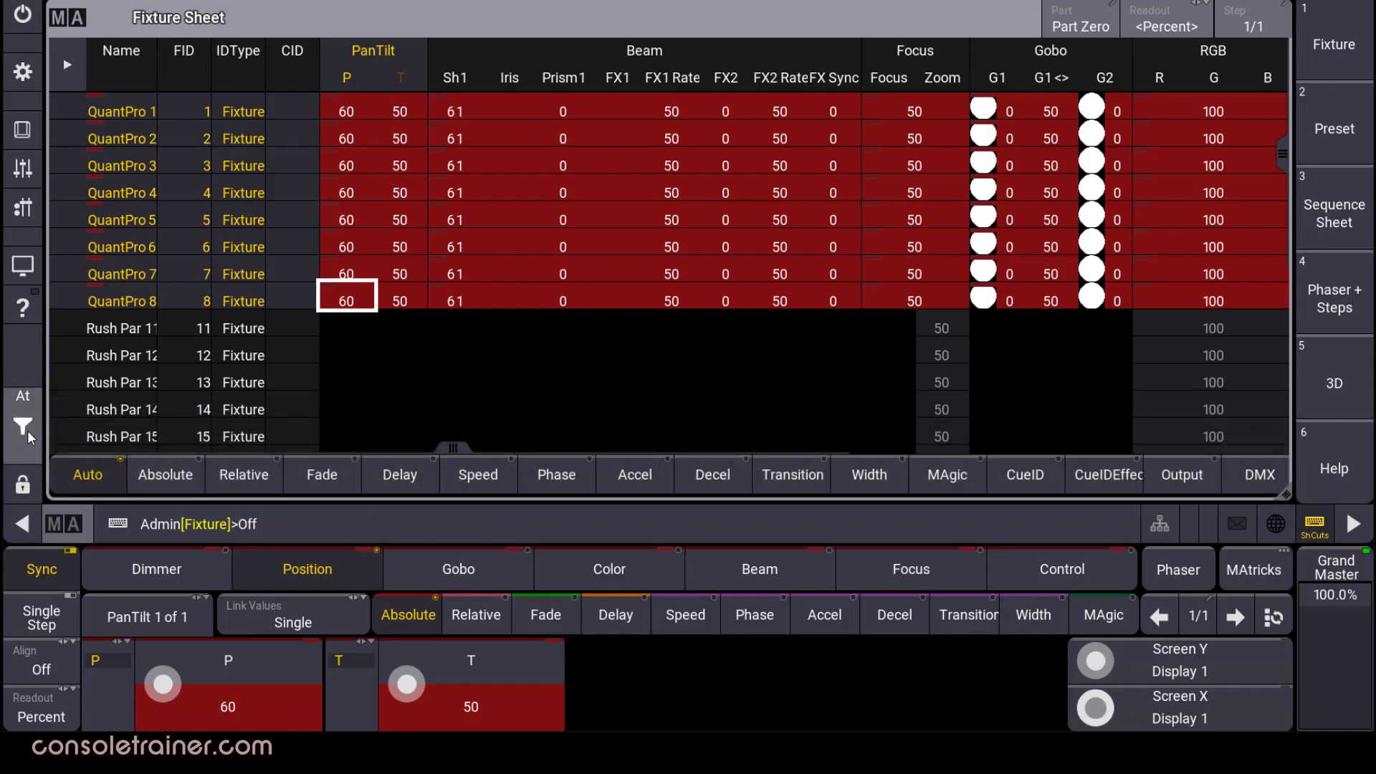
pyautogui.click(484, 695)
pyautogui.click(358, 574)
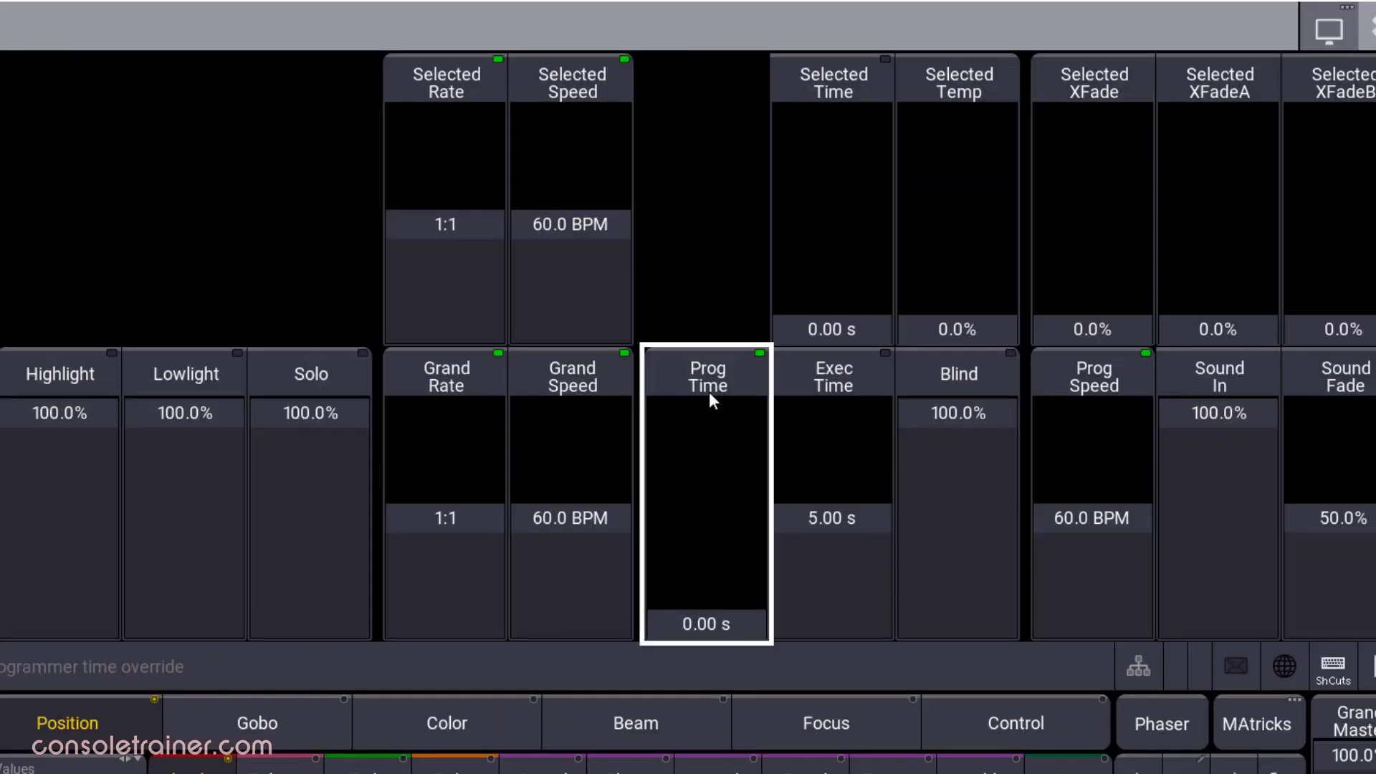
pyautogui.moveTo(762, 627); pyautogui.dragTo(752, 545)
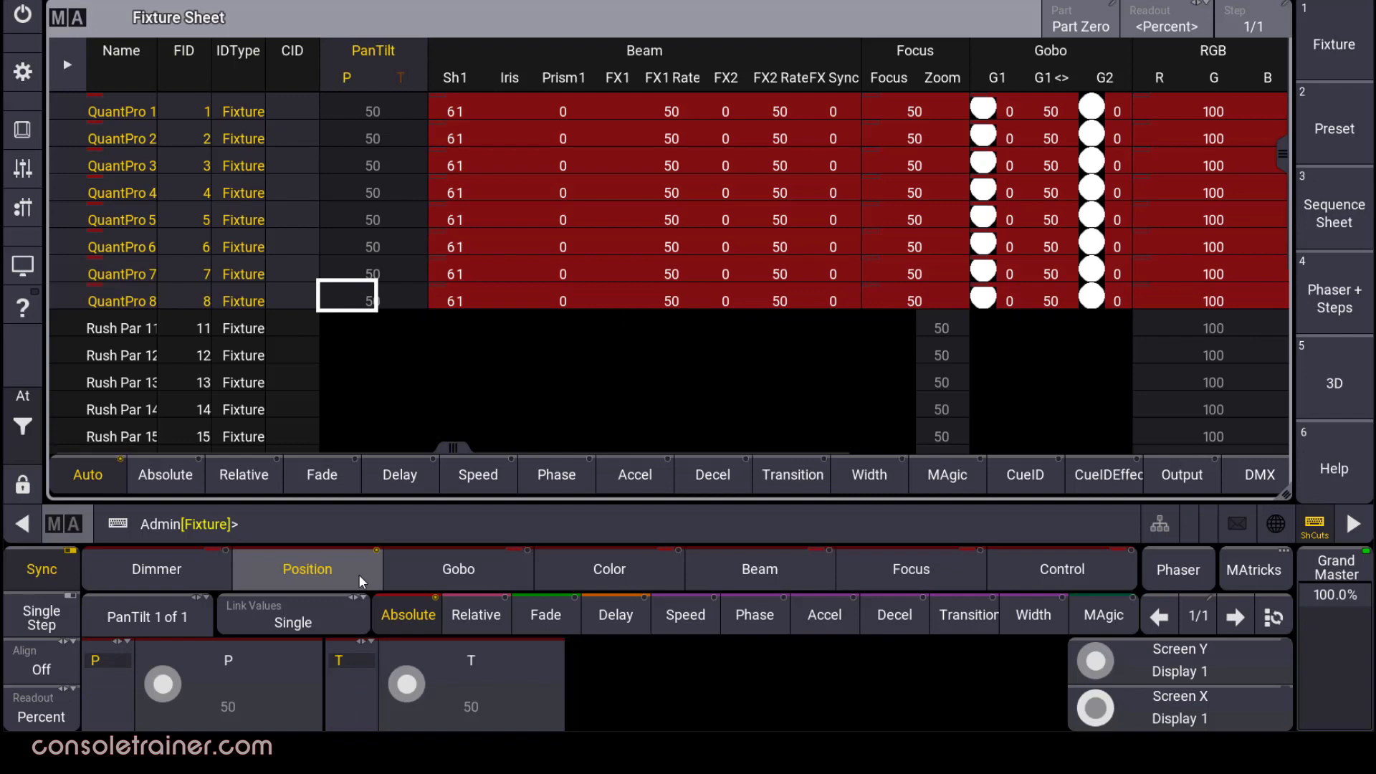
pyautogui.click(655, 563)
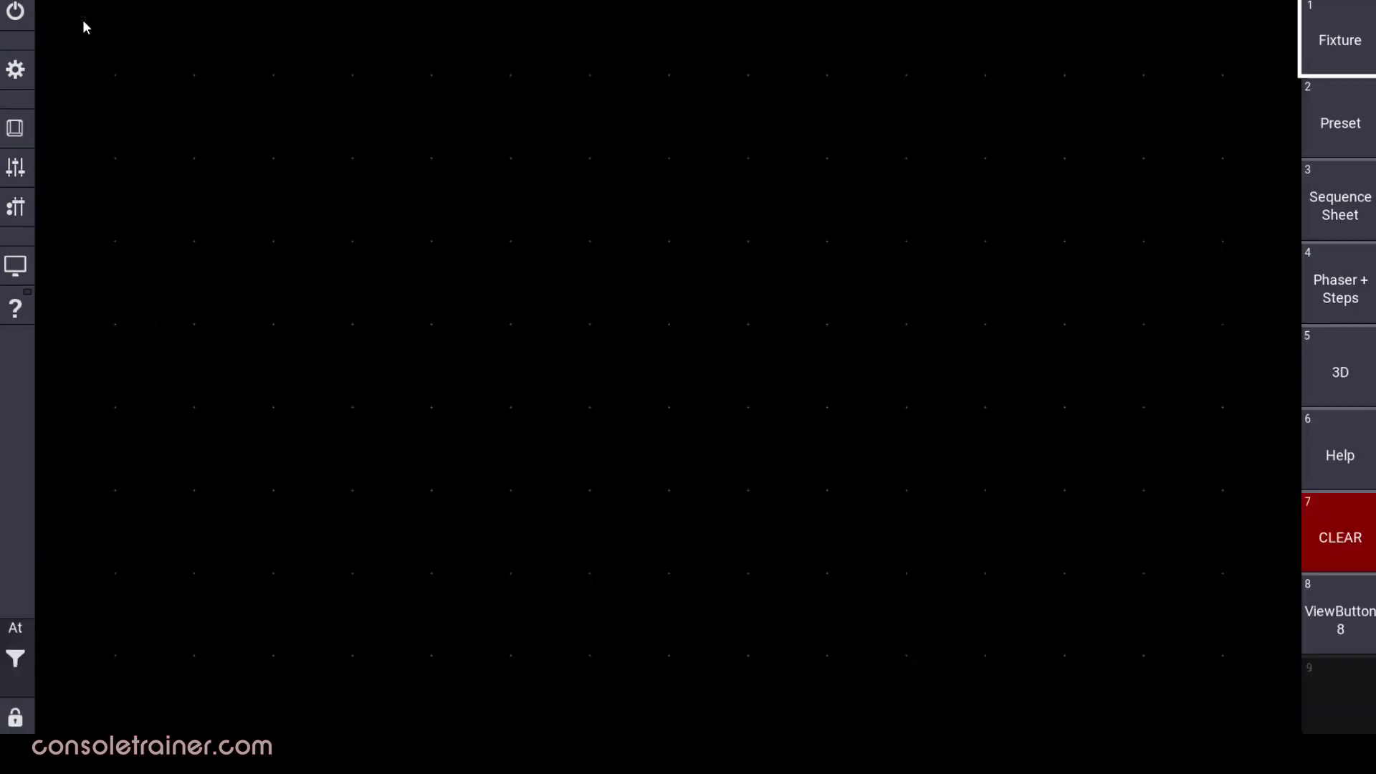
# Add a Color Picker window to the screen, shown as faders.
pyautogui.click(145, 55)
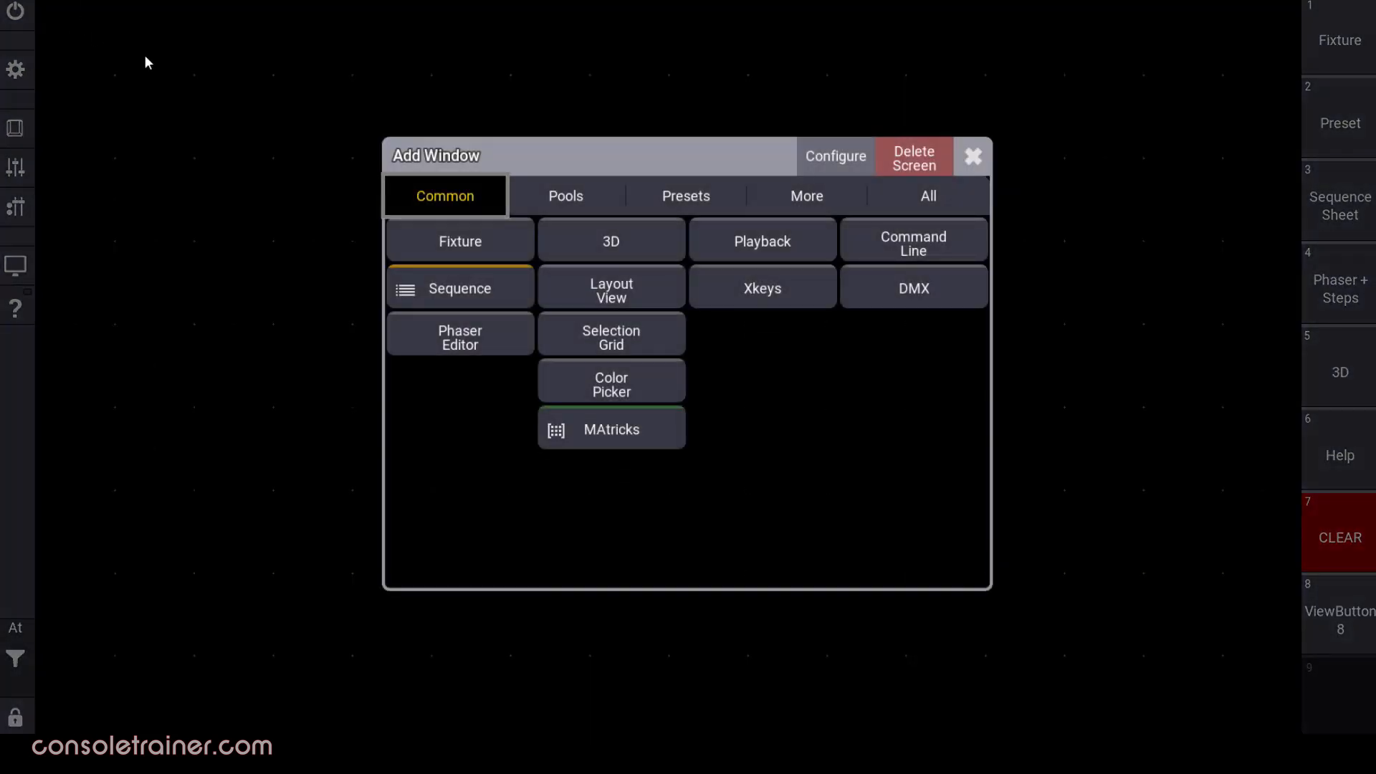
pyautogui.click(659, 398)
pyautogui.click(1025, 16)
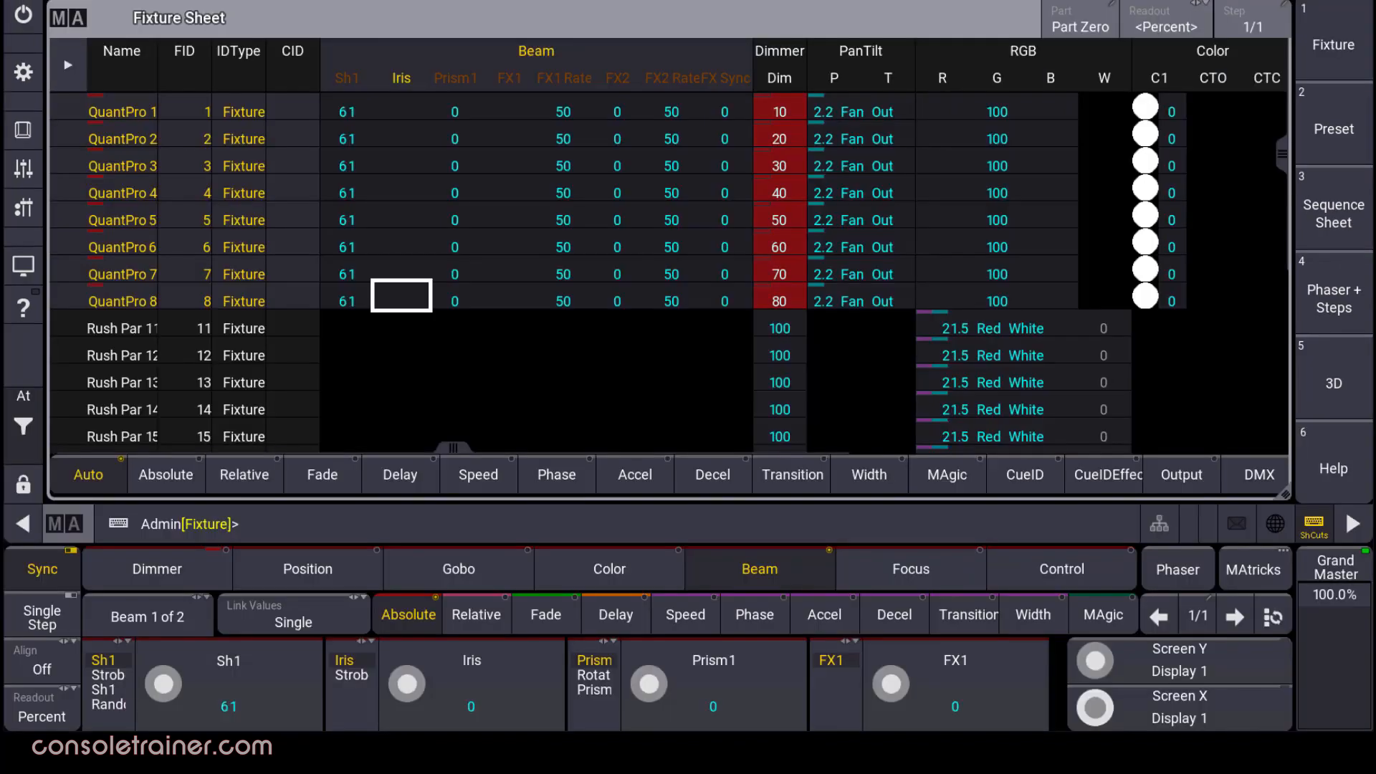
# Toggle Link Values to Feature and back to Single, then turn the beam encoders.
pyautogui.click(309, 624)
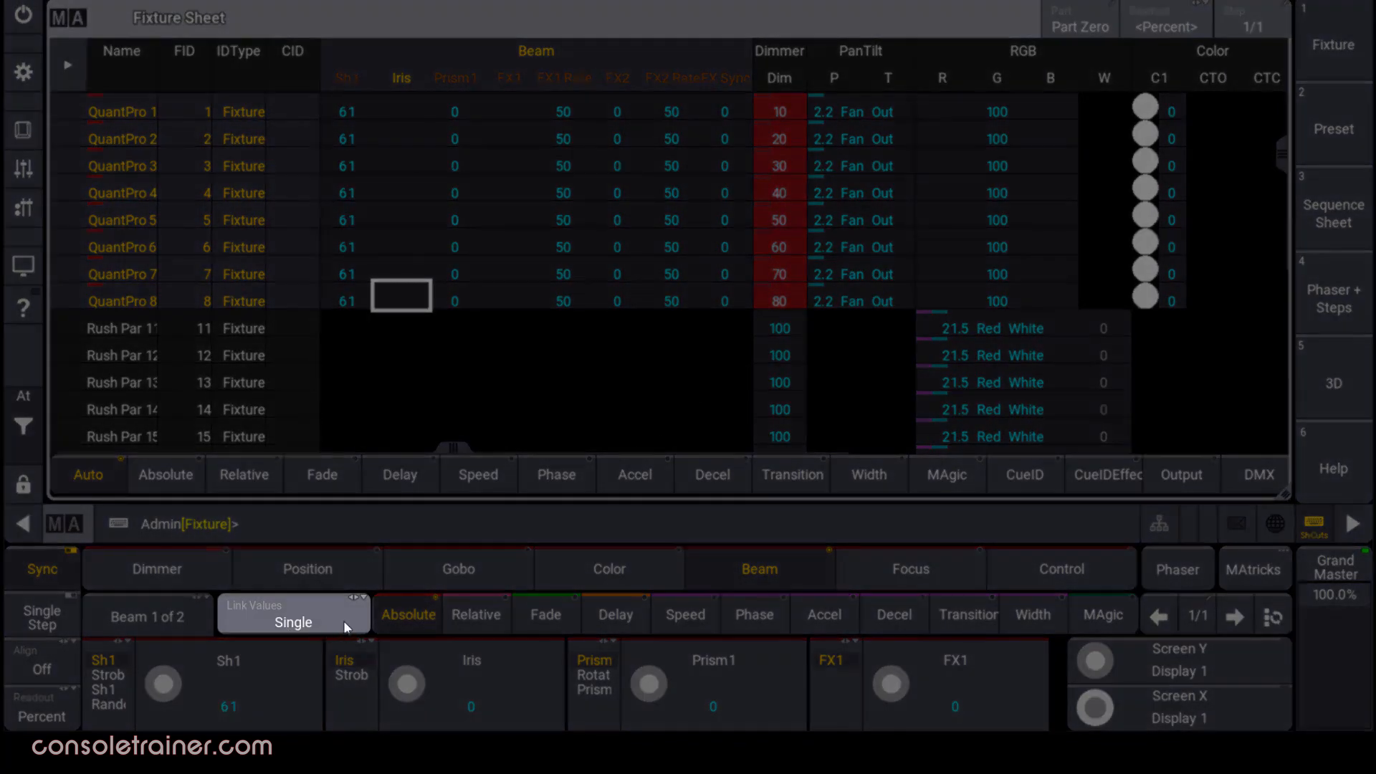
pyautogui.click(343, 620)
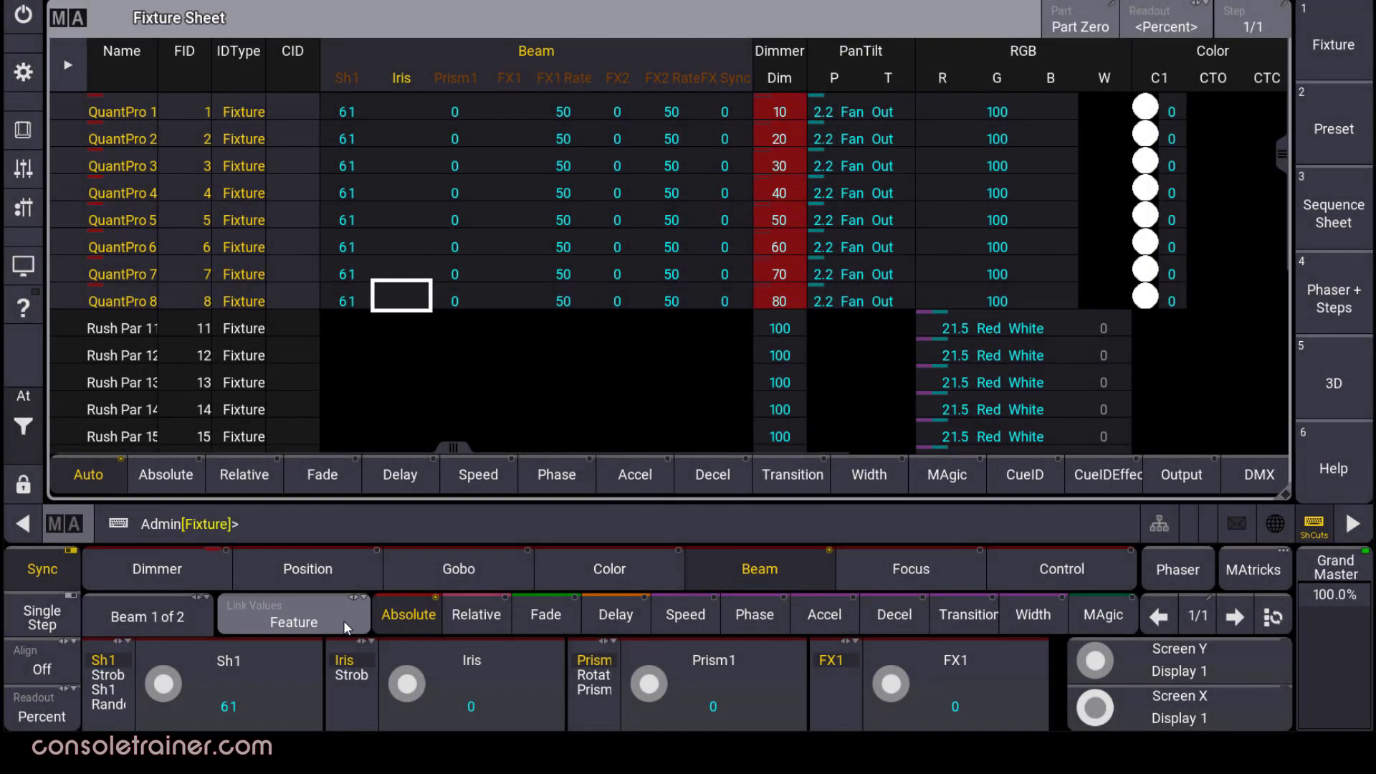
pyautogui.click(343, 621)
pyautogui.scroll(8, 409, 692)
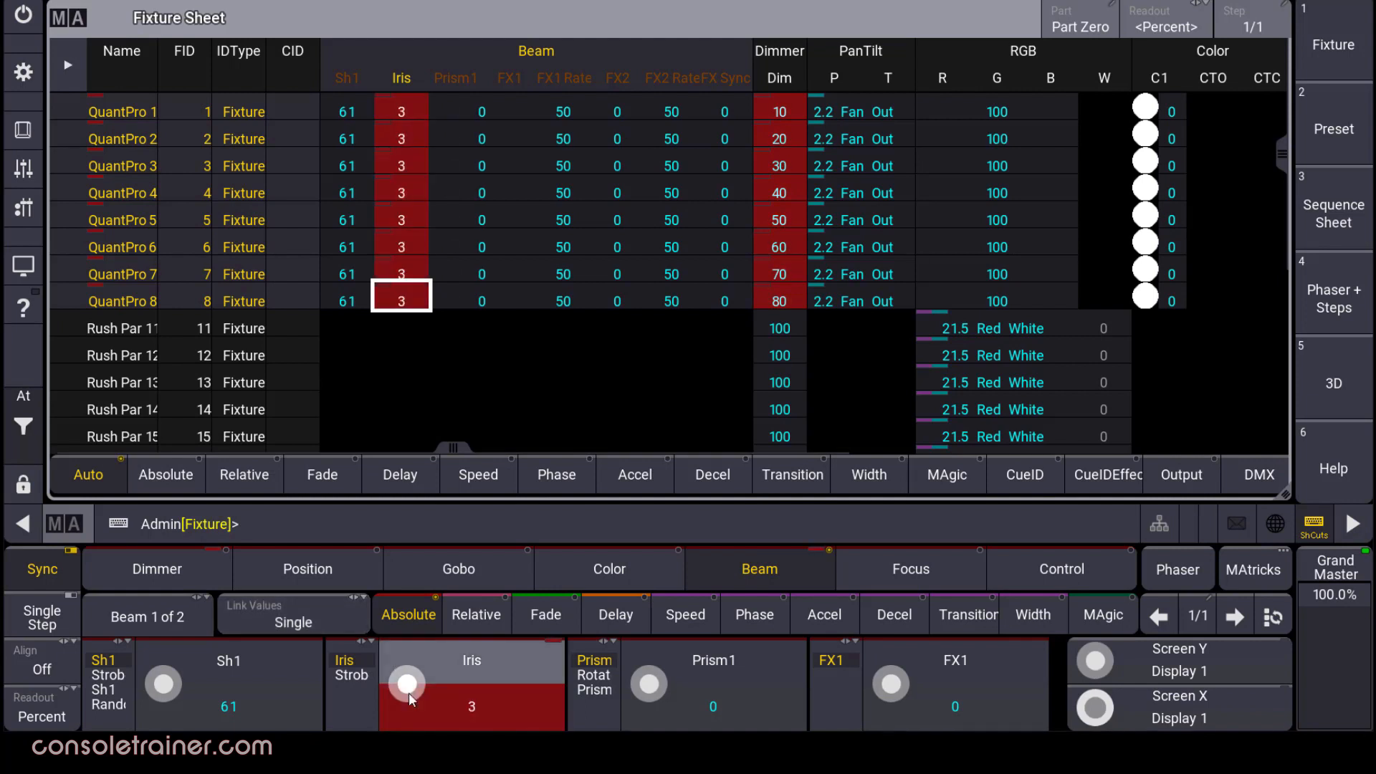
pyautogui.scroll(7, 408, 692)
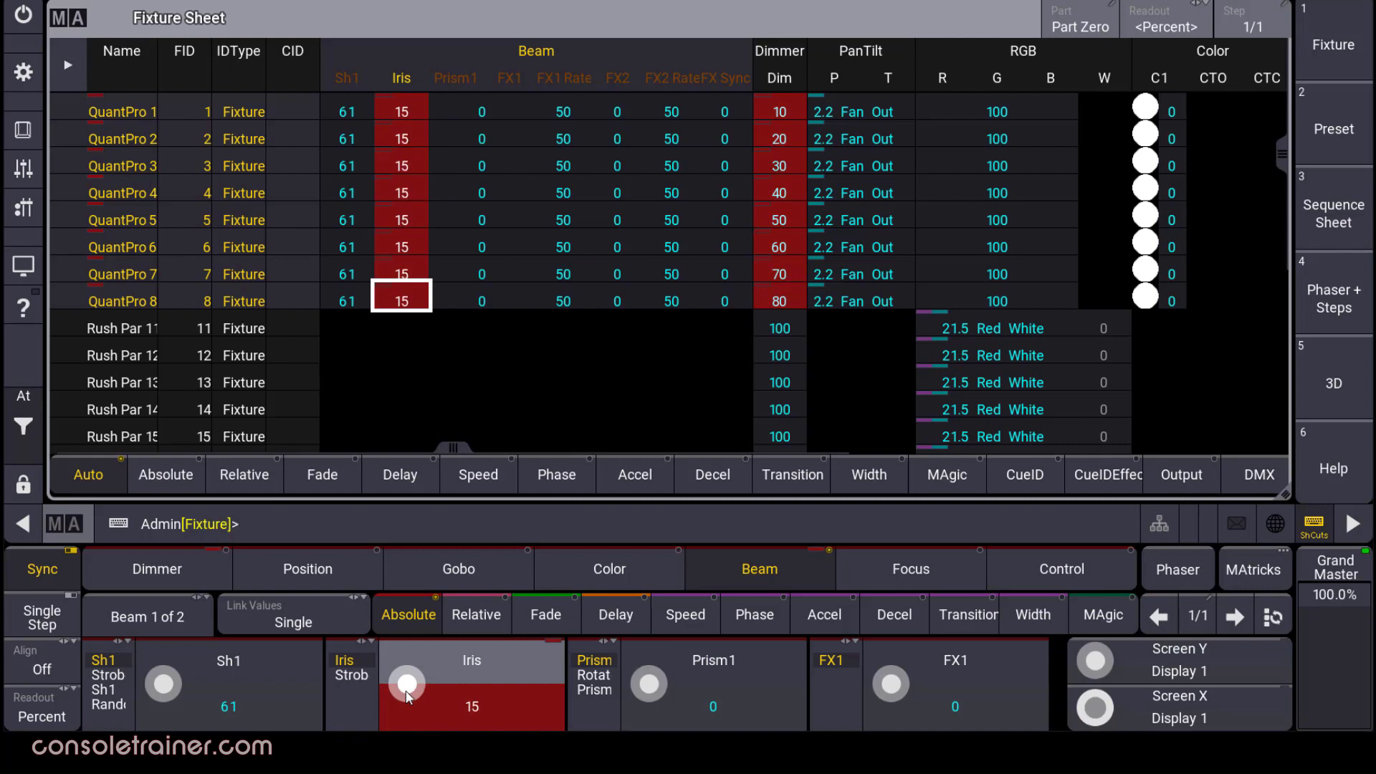
pyautogui.scroll(-6, 407, 692)
pyautogui.scroll(-3, 407, 692)
# Adjust beam values with Feature linking, return to Single, and put Iris on its strobe function.
pyautogui.click(309, 617)
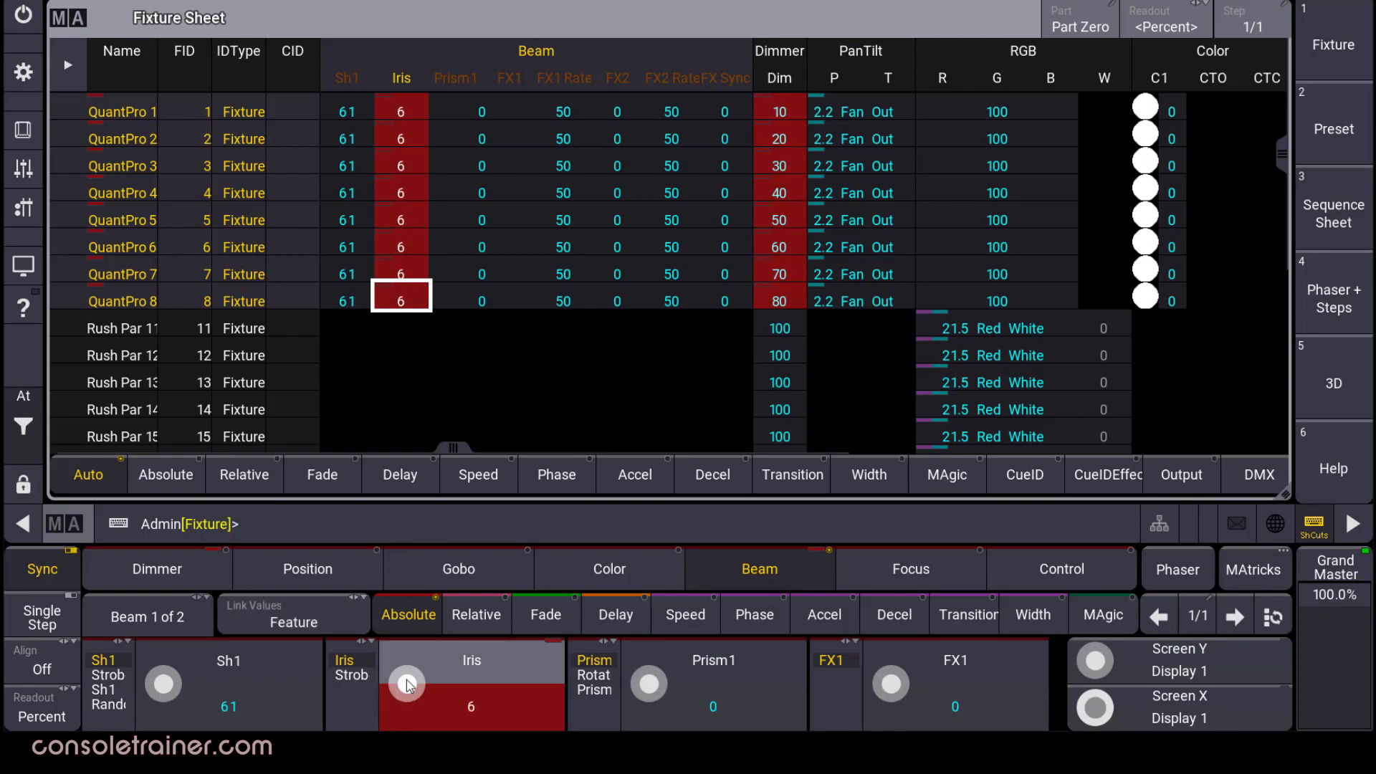
pyautogui.scroll(5, 406, 679)
pyautogui.scroll(10, 408, 680)
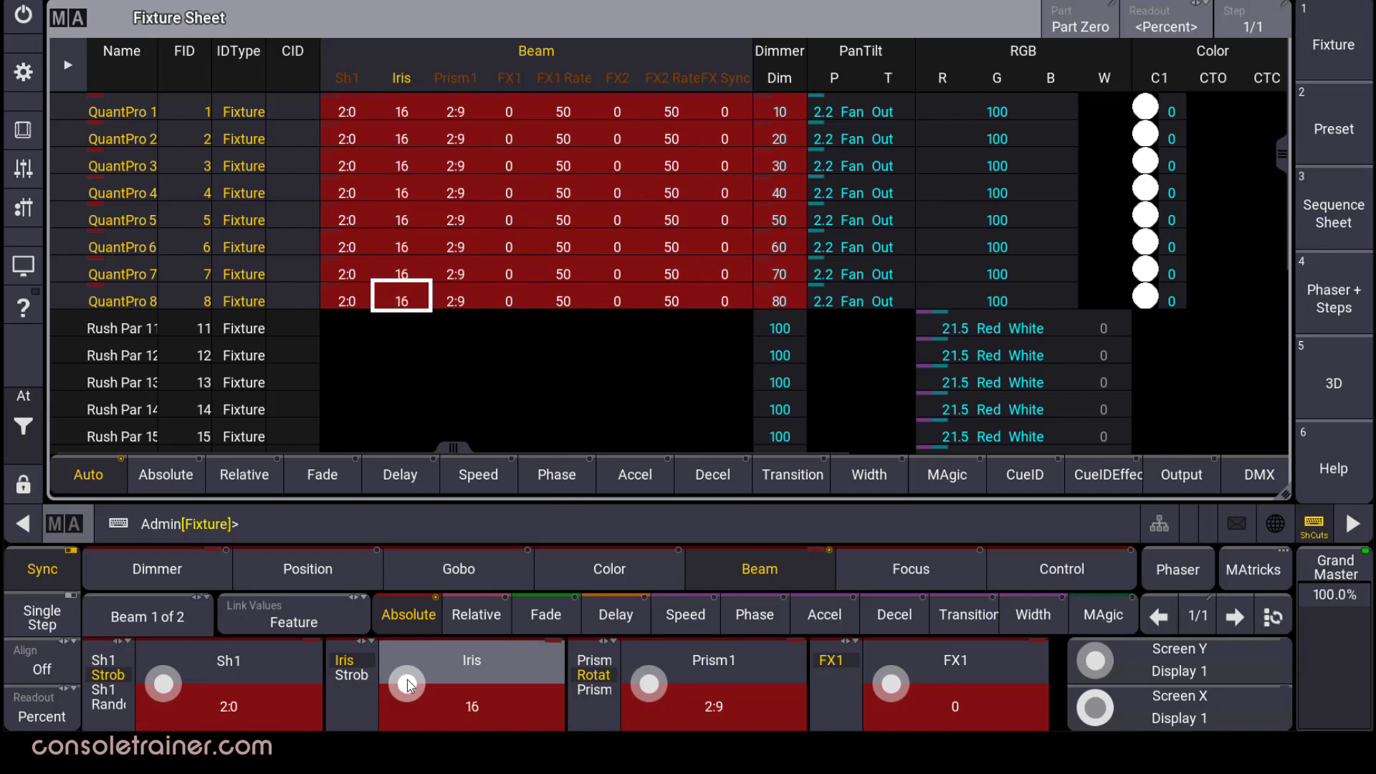
pyautogui.scroll(3, 406, 680)
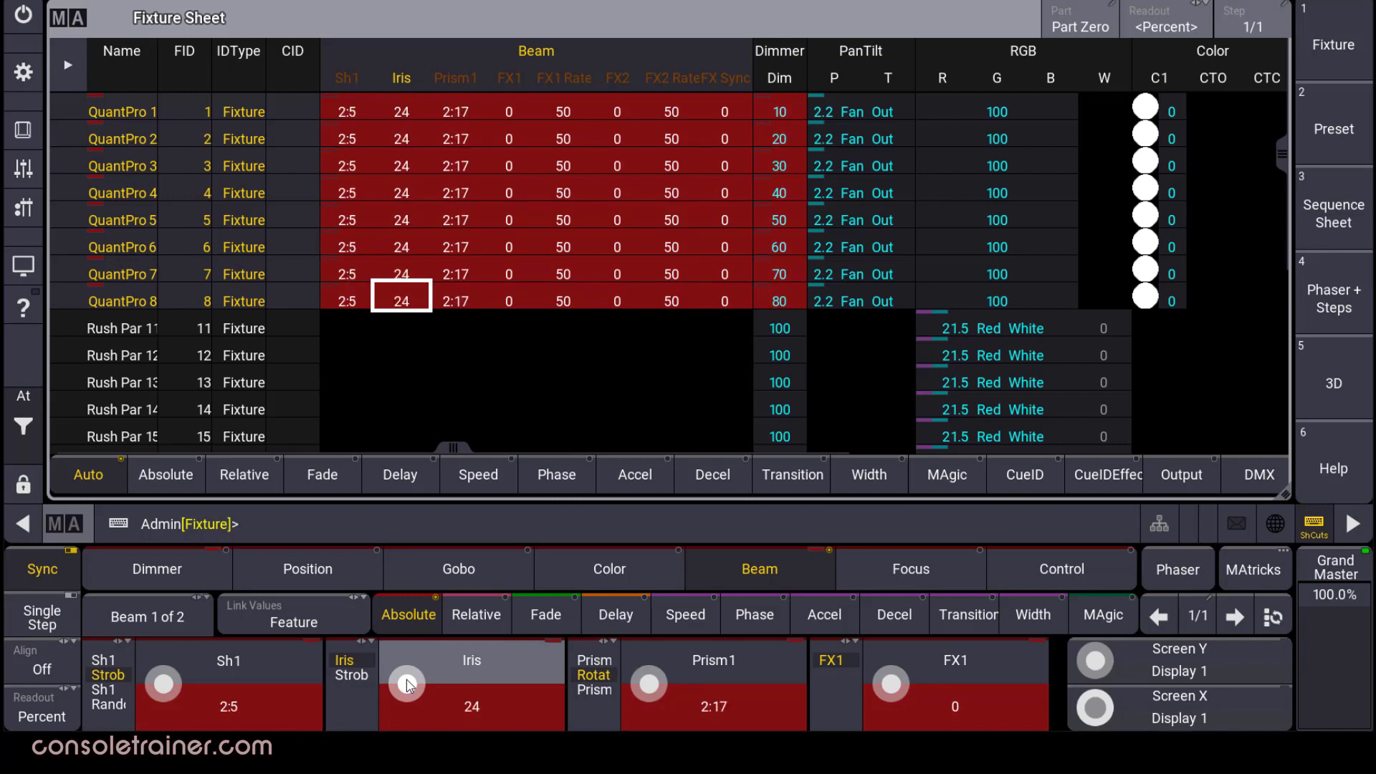
pyautogui.click(329, 620)
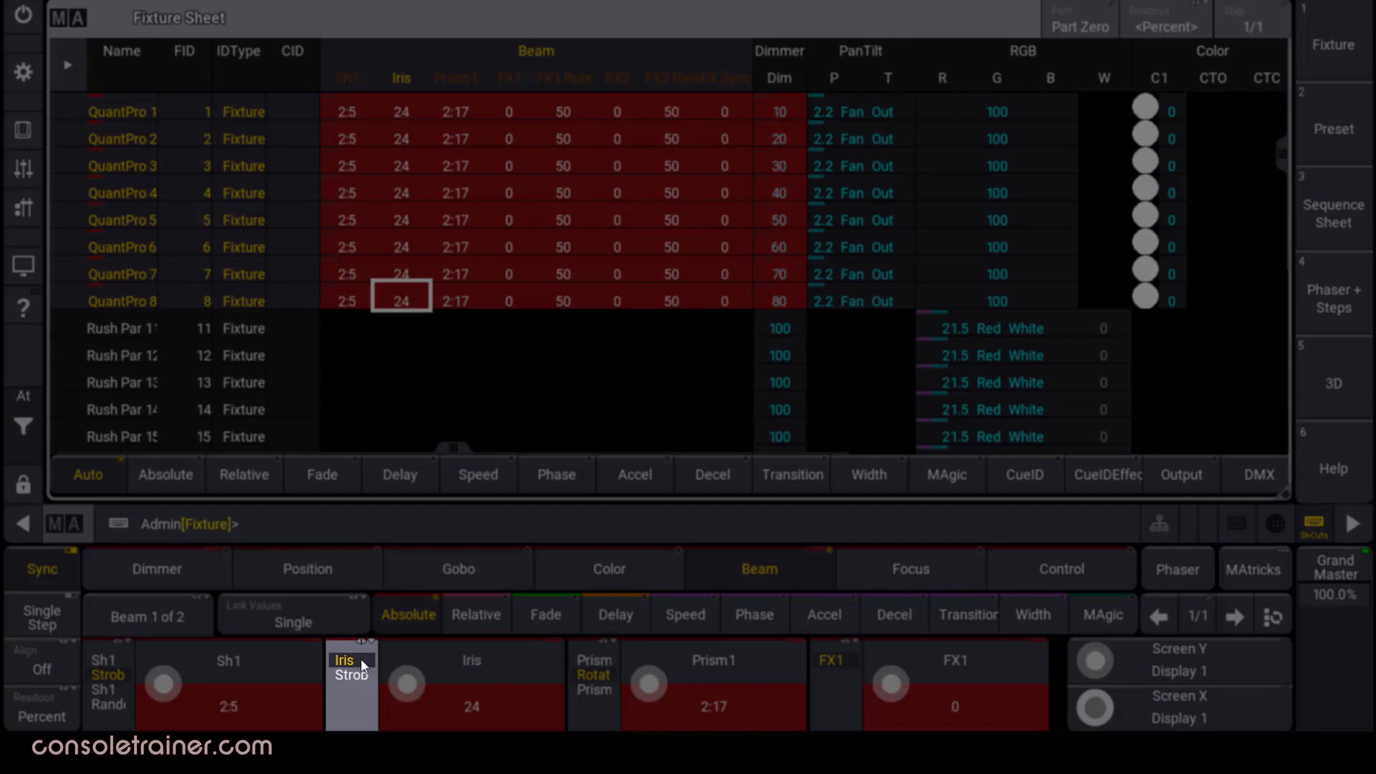
pyautogui.click(361, 674)
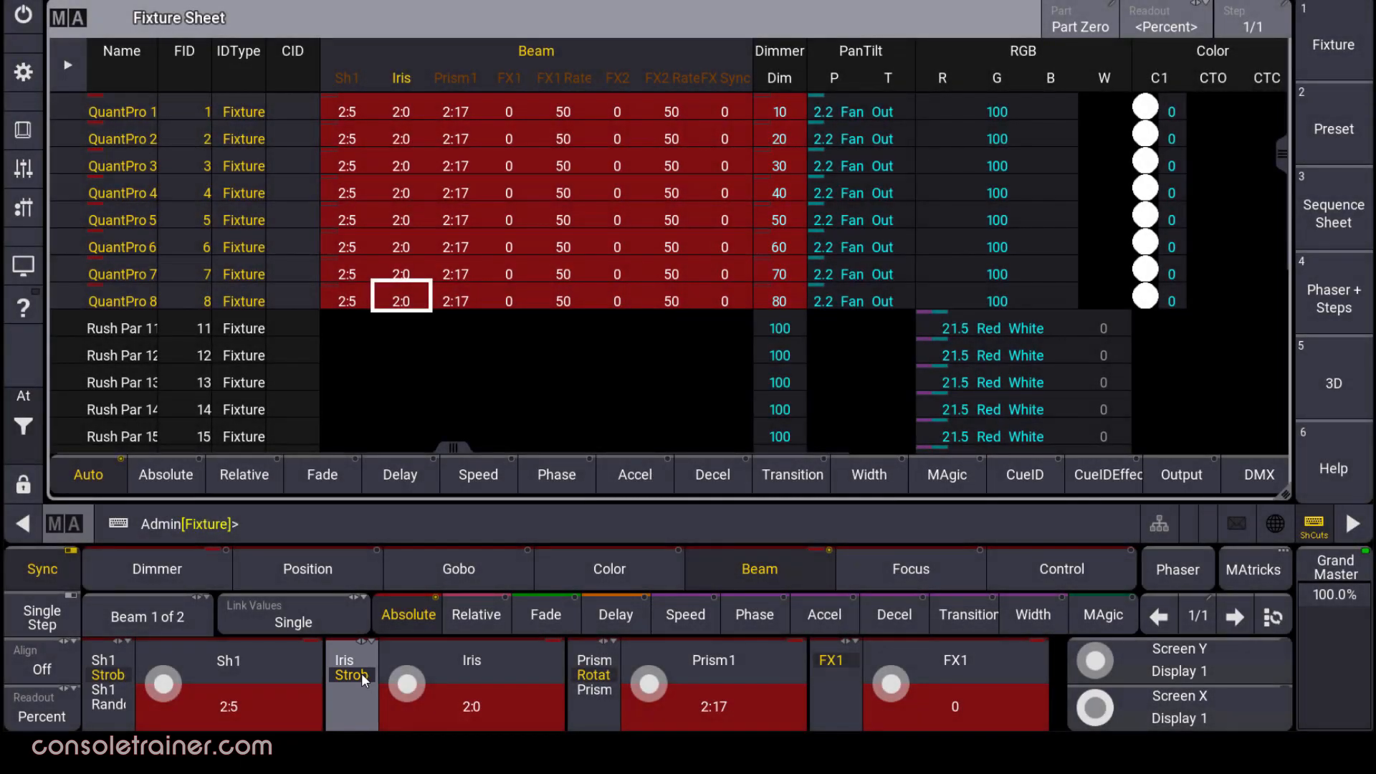
# Apply preset 5.9 'Iris Open' to the QuantPro Iris, replacing the 2:0 strobe value.
pyautogui.click(473, 672)
pyautogui.click(409, 241)
pyautogui.click(680, 365)
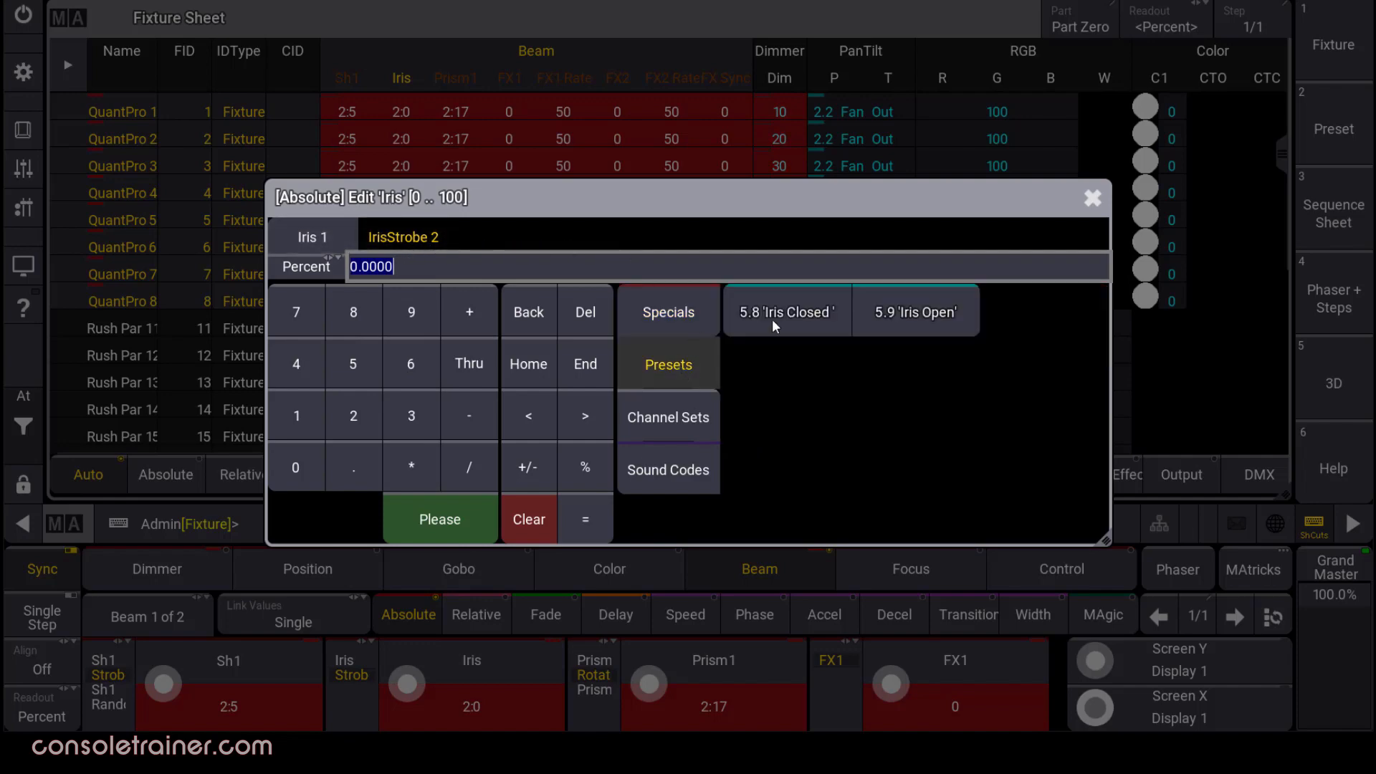
pyautogui.click(913, 323)
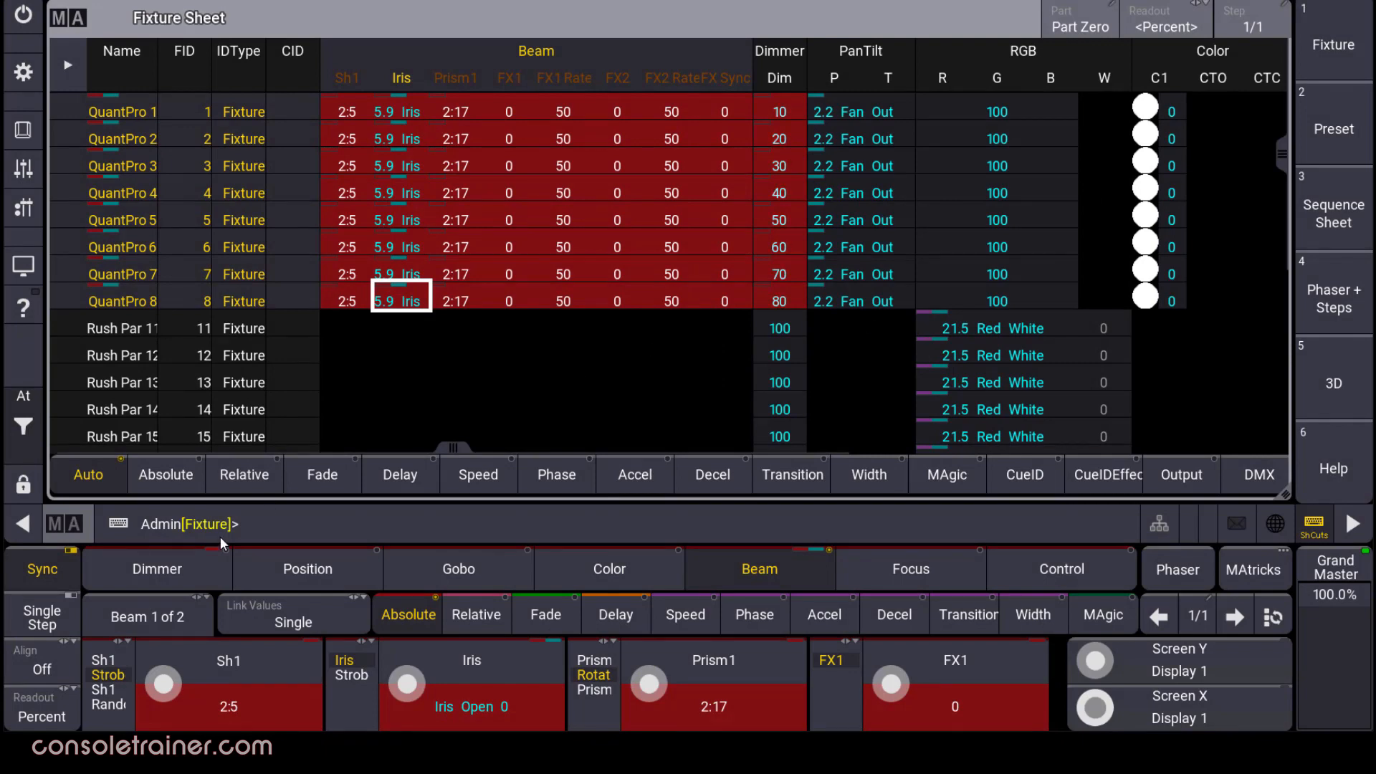
pyautogui.click(43, 717)
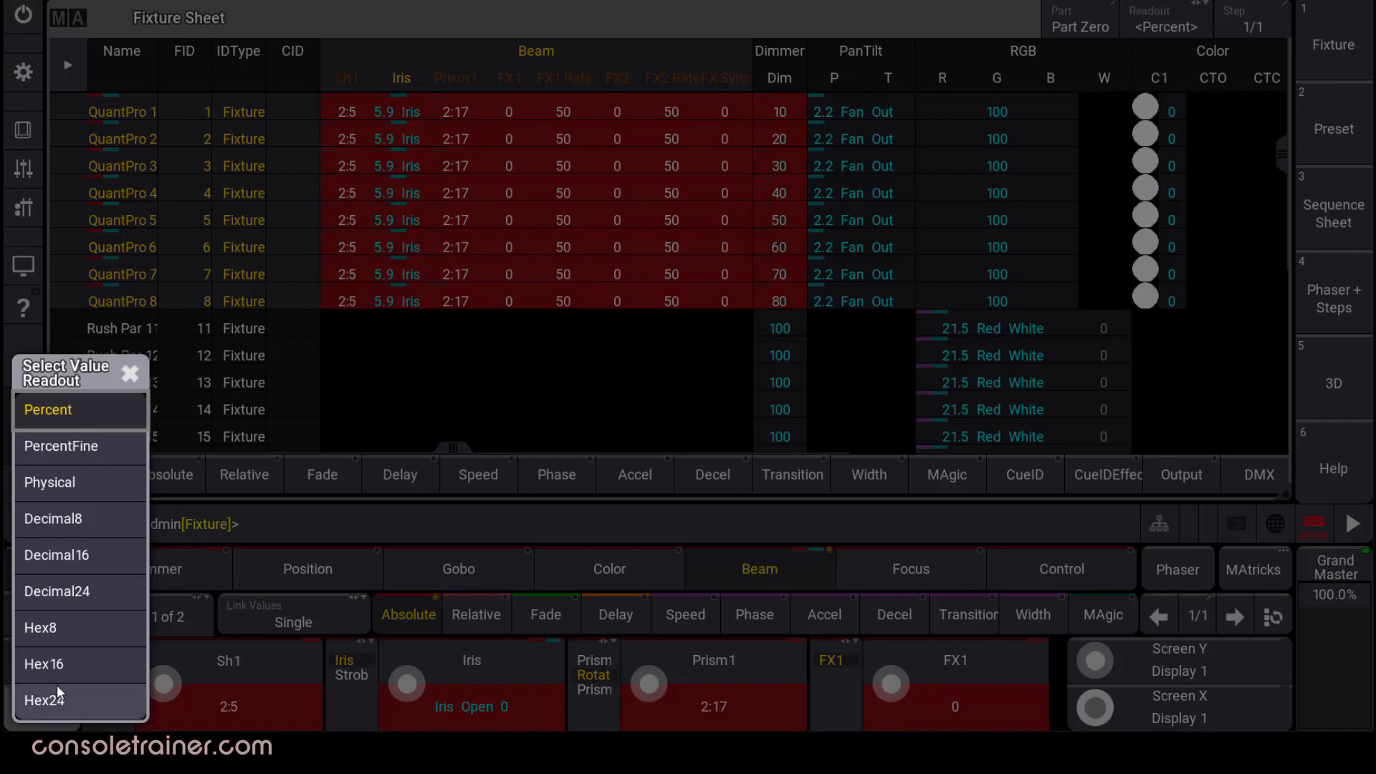
# Cycle the value readout through Decimal8, Decimal16 and Hex, ending back on Percent.
pyautogui.click(71, 518)
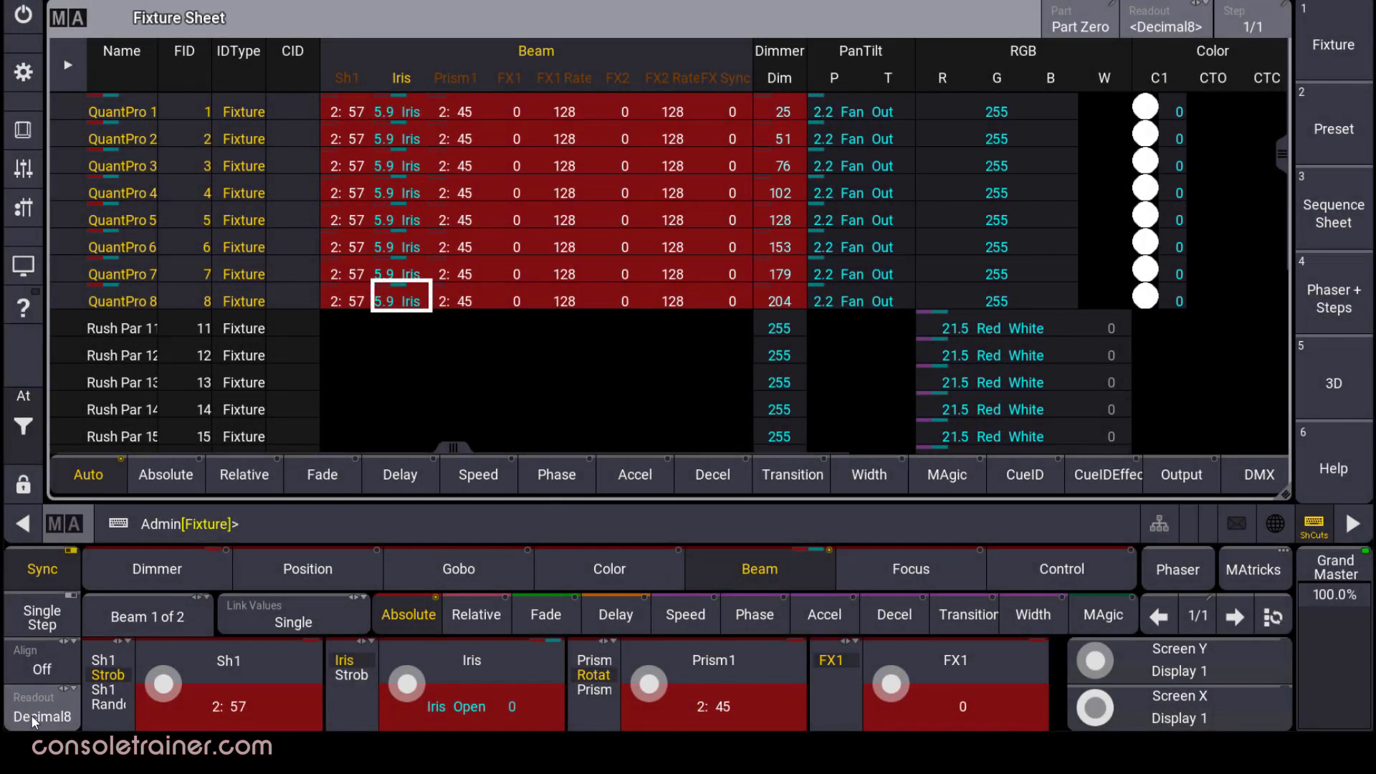
pyautogui.click(32, 715)
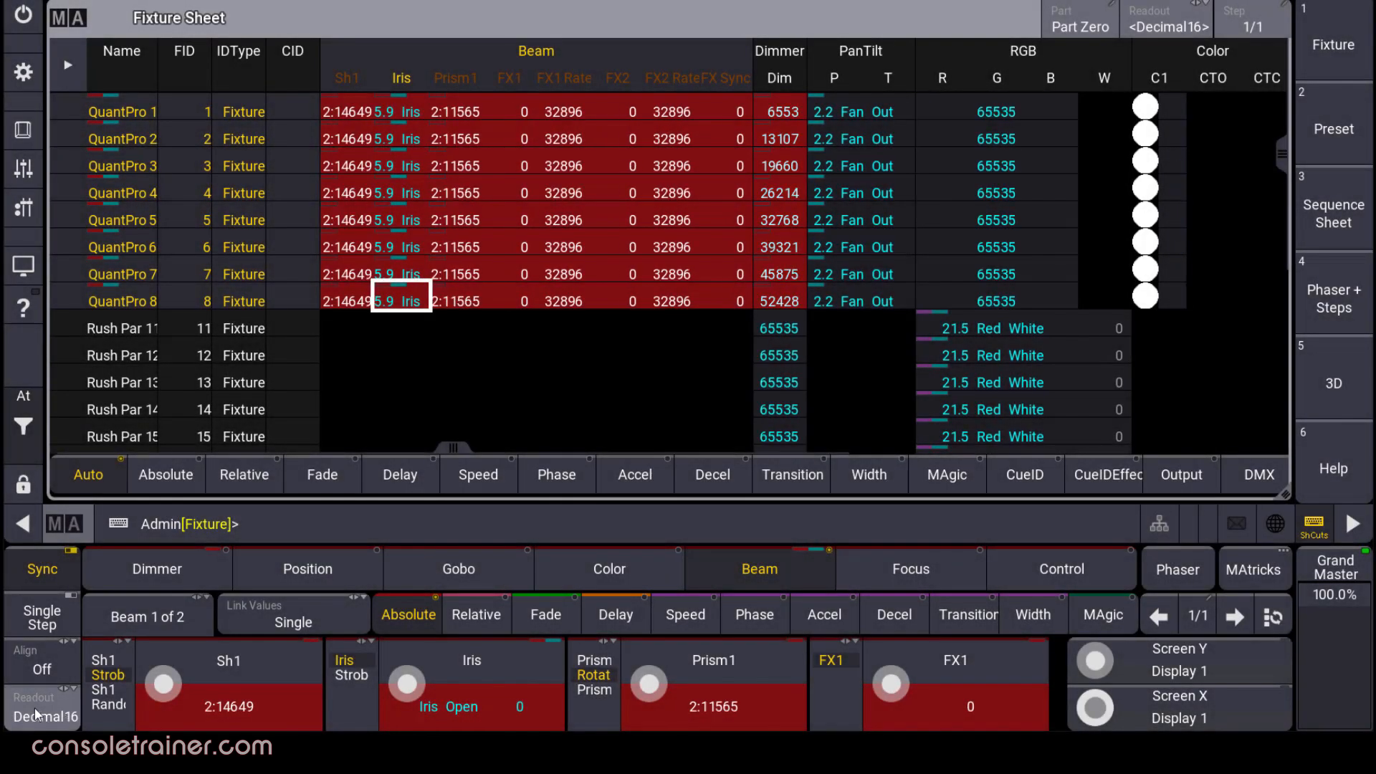
pyautogui.click(36, 708)
pyautogui.click(36, 706)
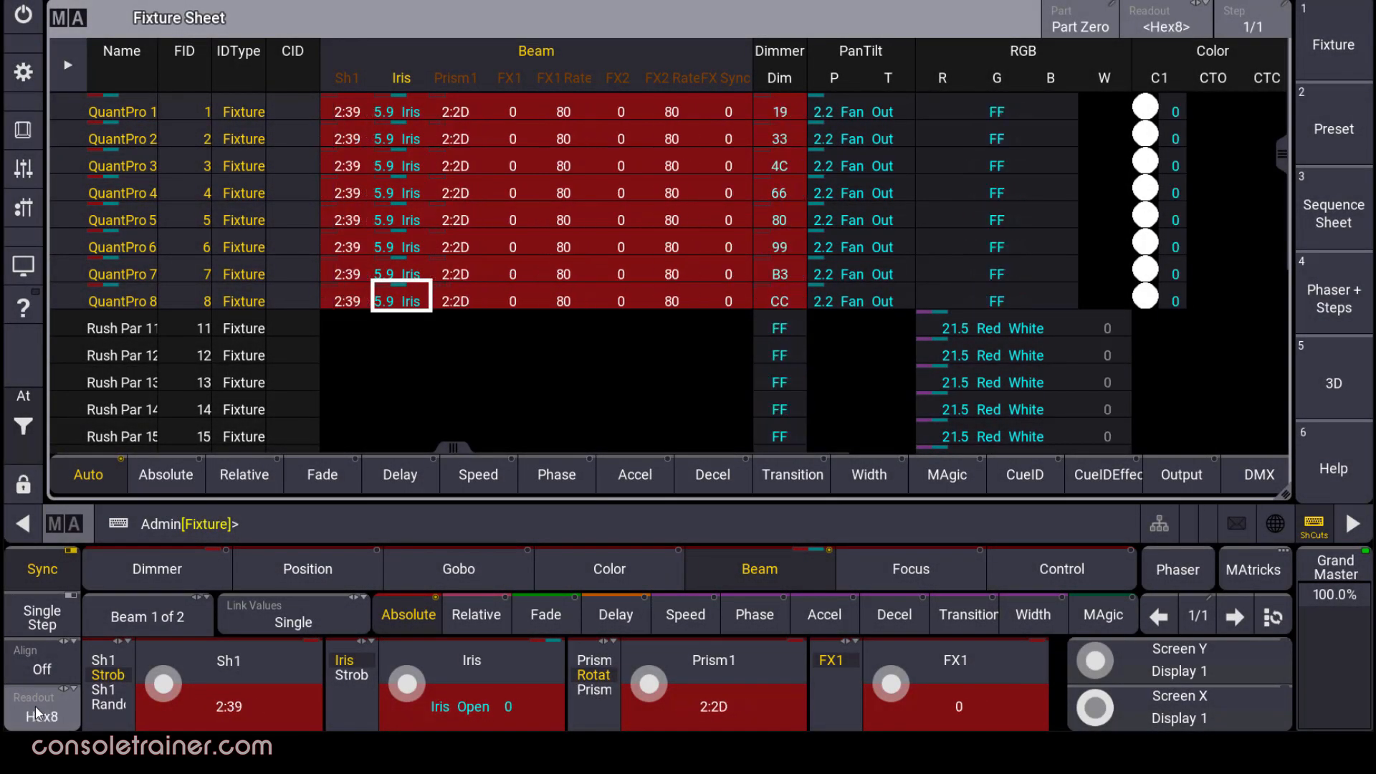
pyautogui.click(40, 708)
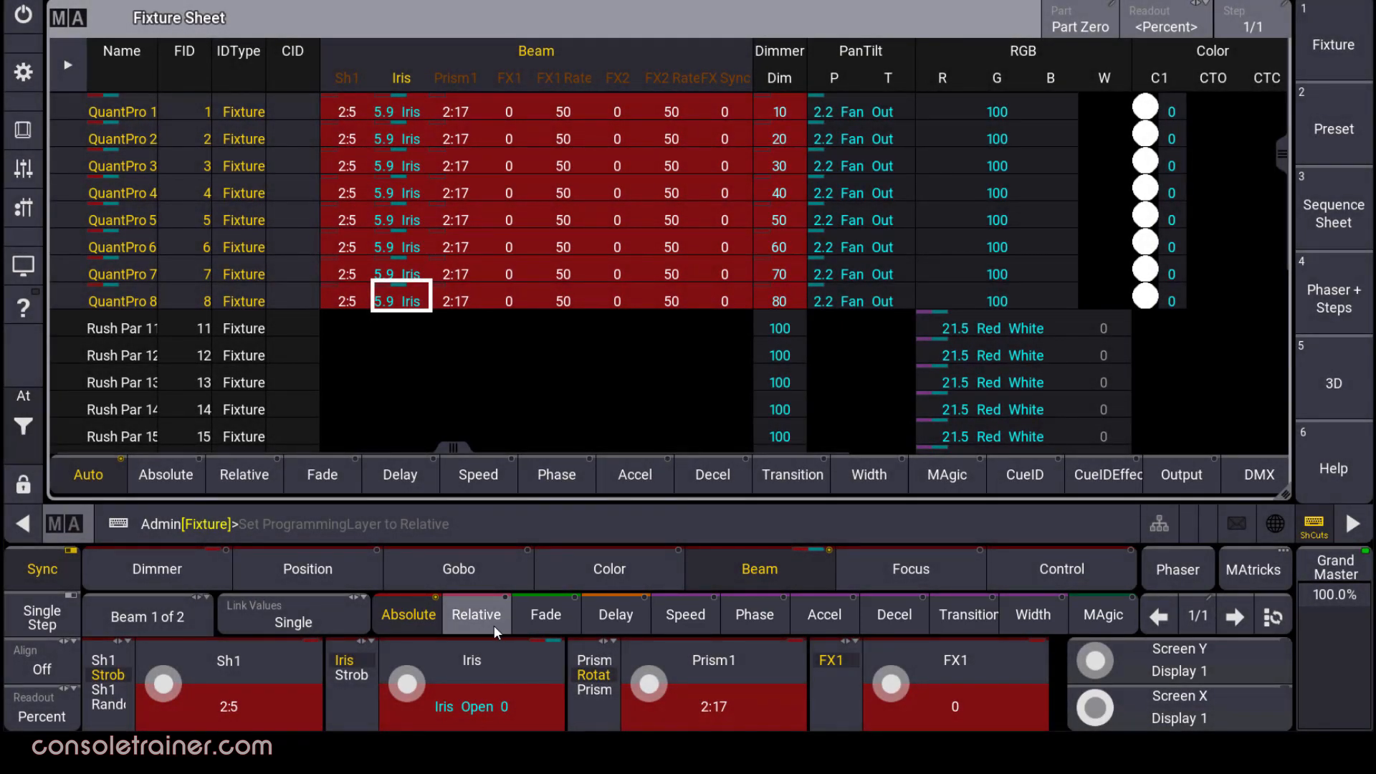
# Lower all eight QuantPro dimmers by a relative -5, then check the output levels read 5 to 75.
pyautogui.click(195, 574)
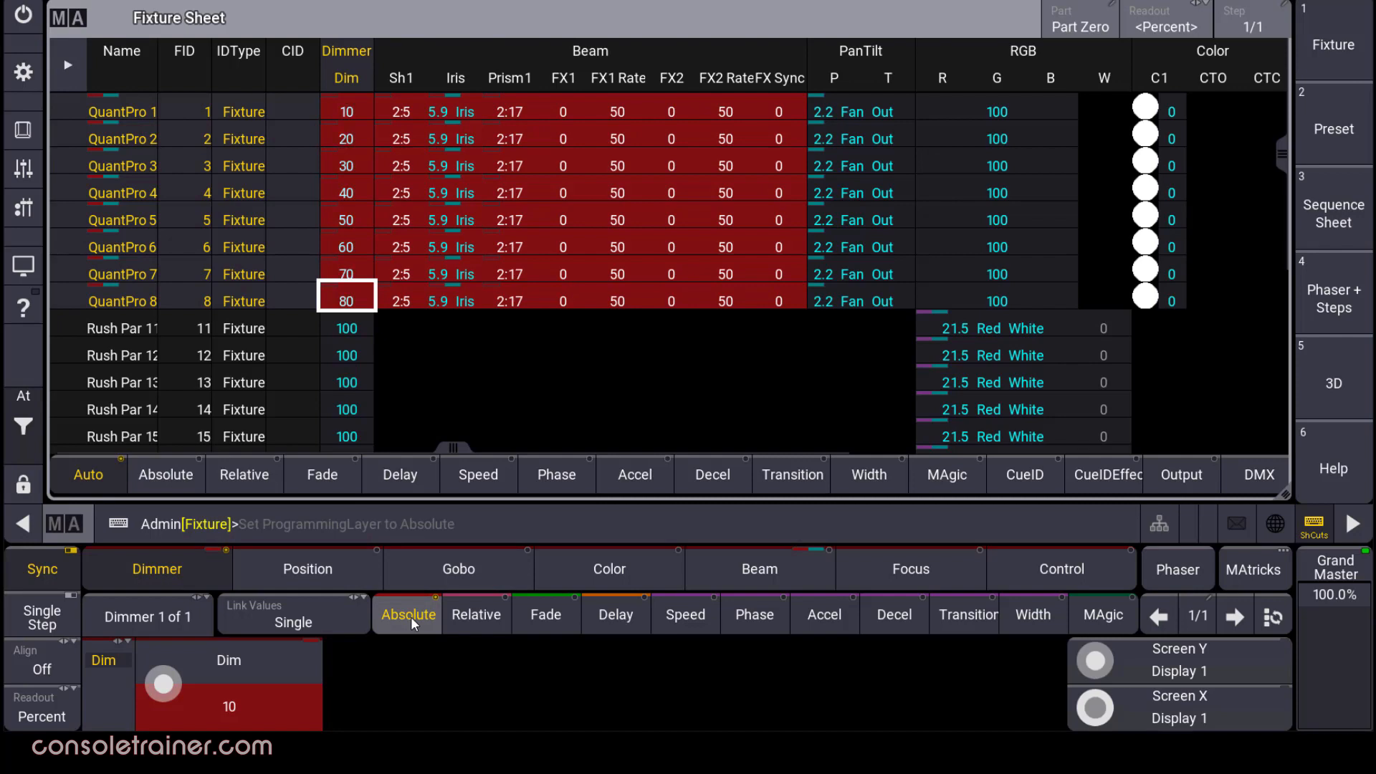
pyautogui.click(489, 626)
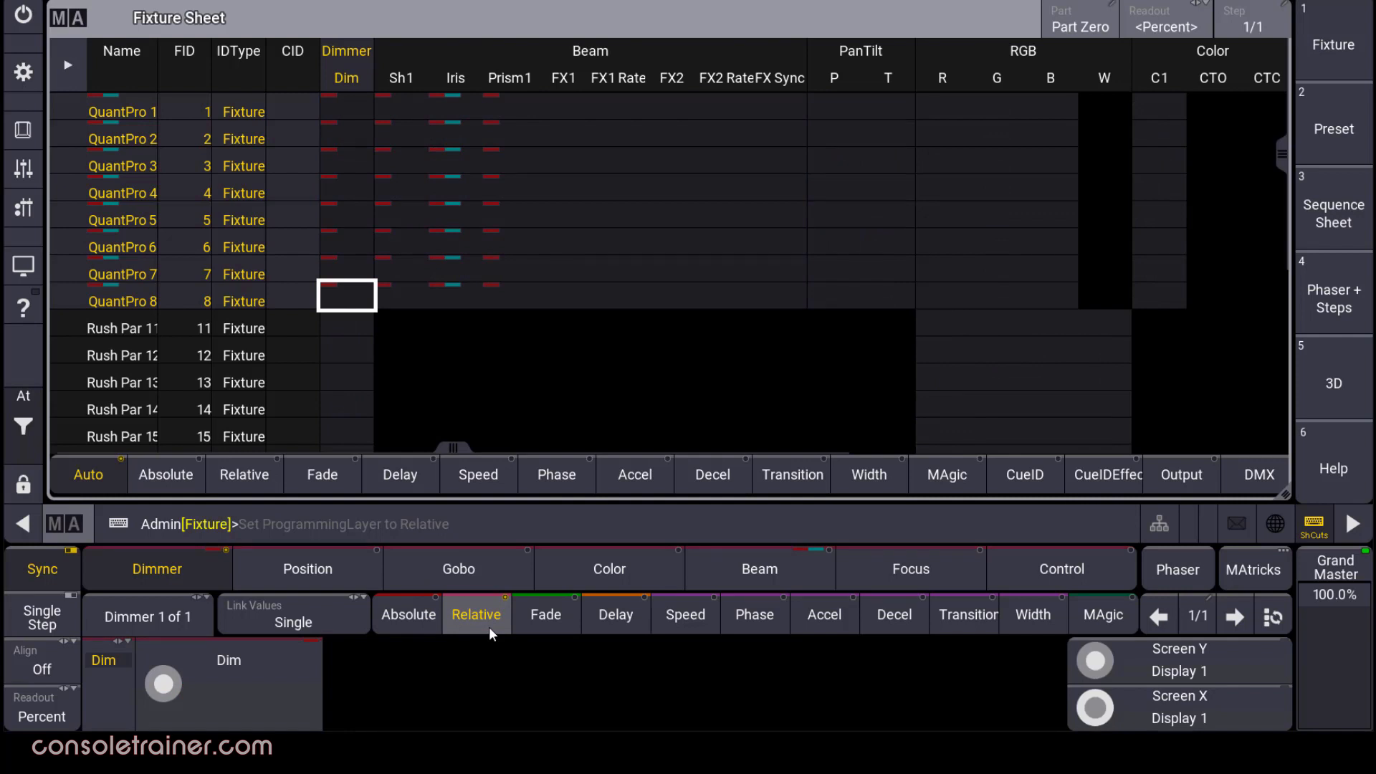
pyautogui.click(409, 623)
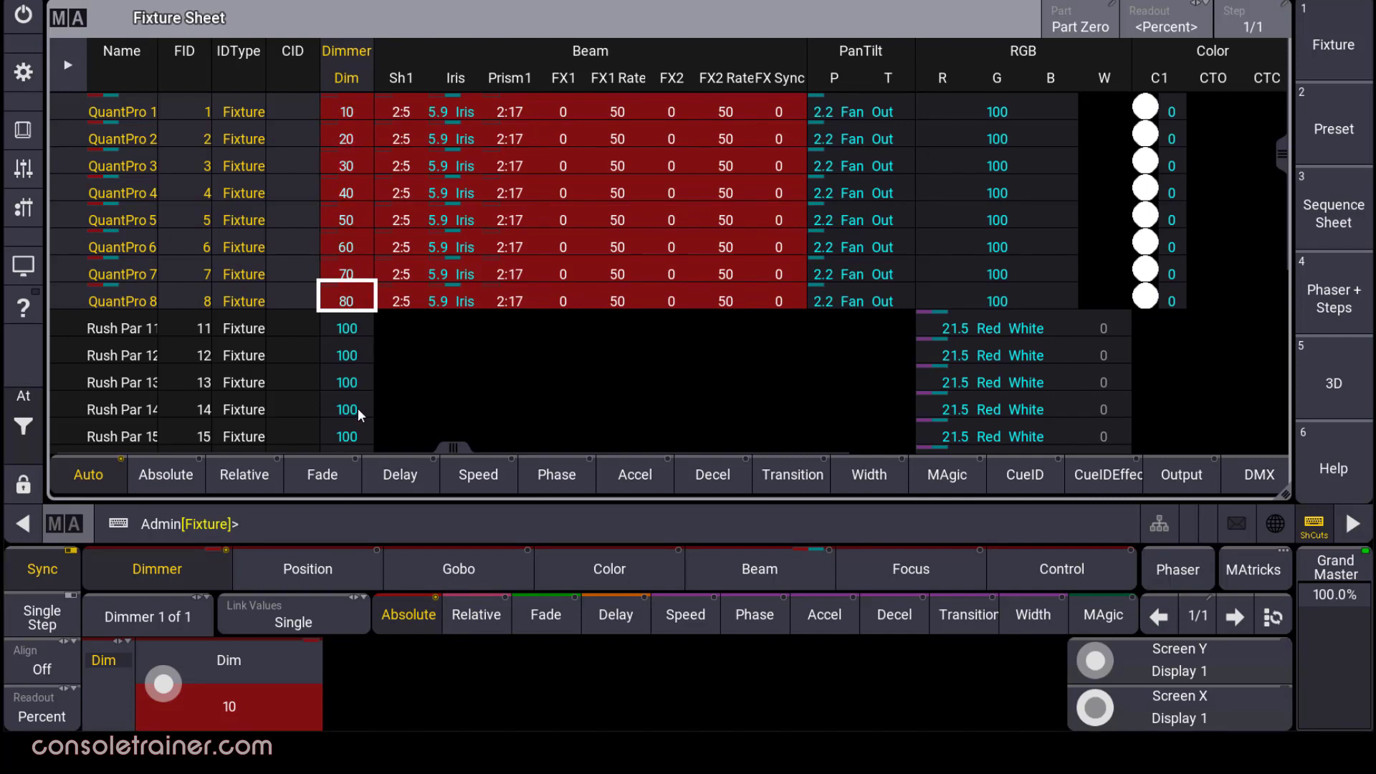
pyautogui.click(490, 622)
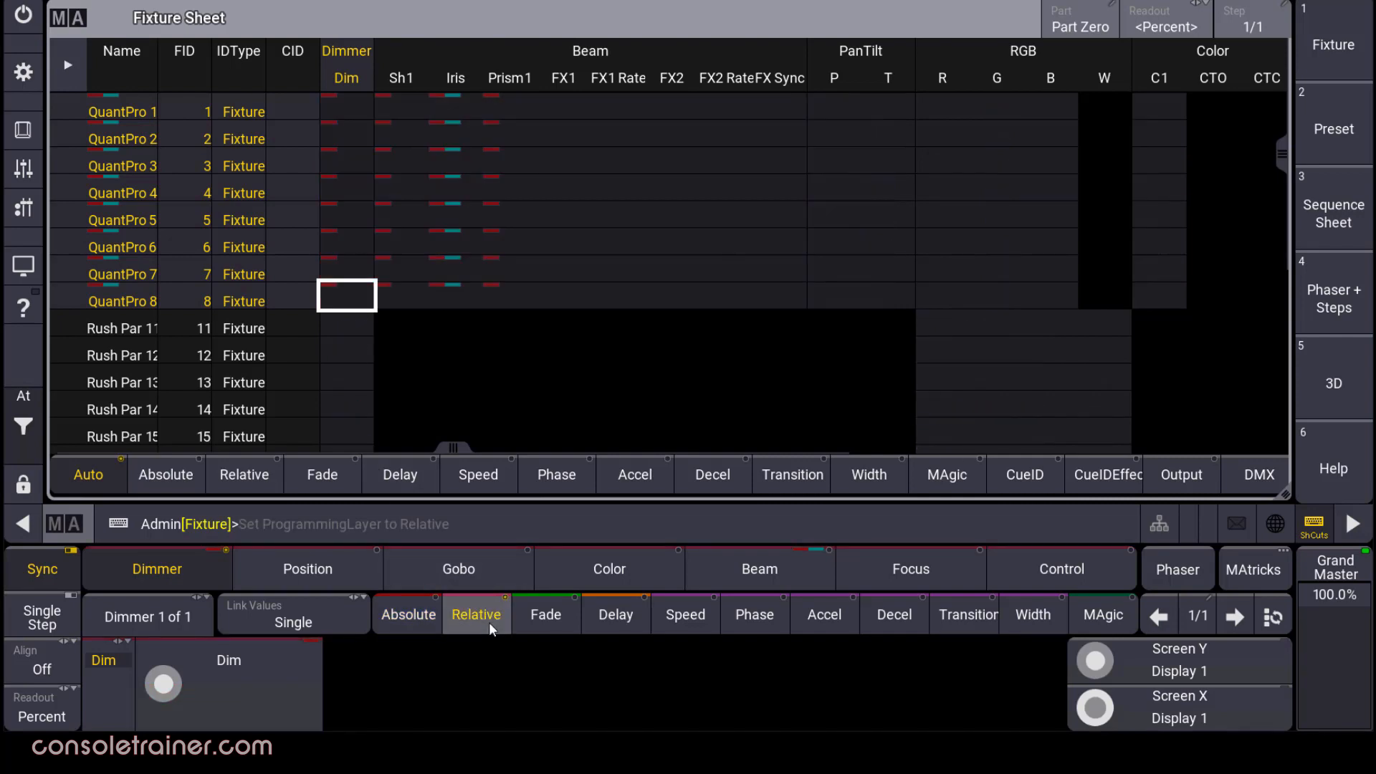
pyautogui.click(248, 697)
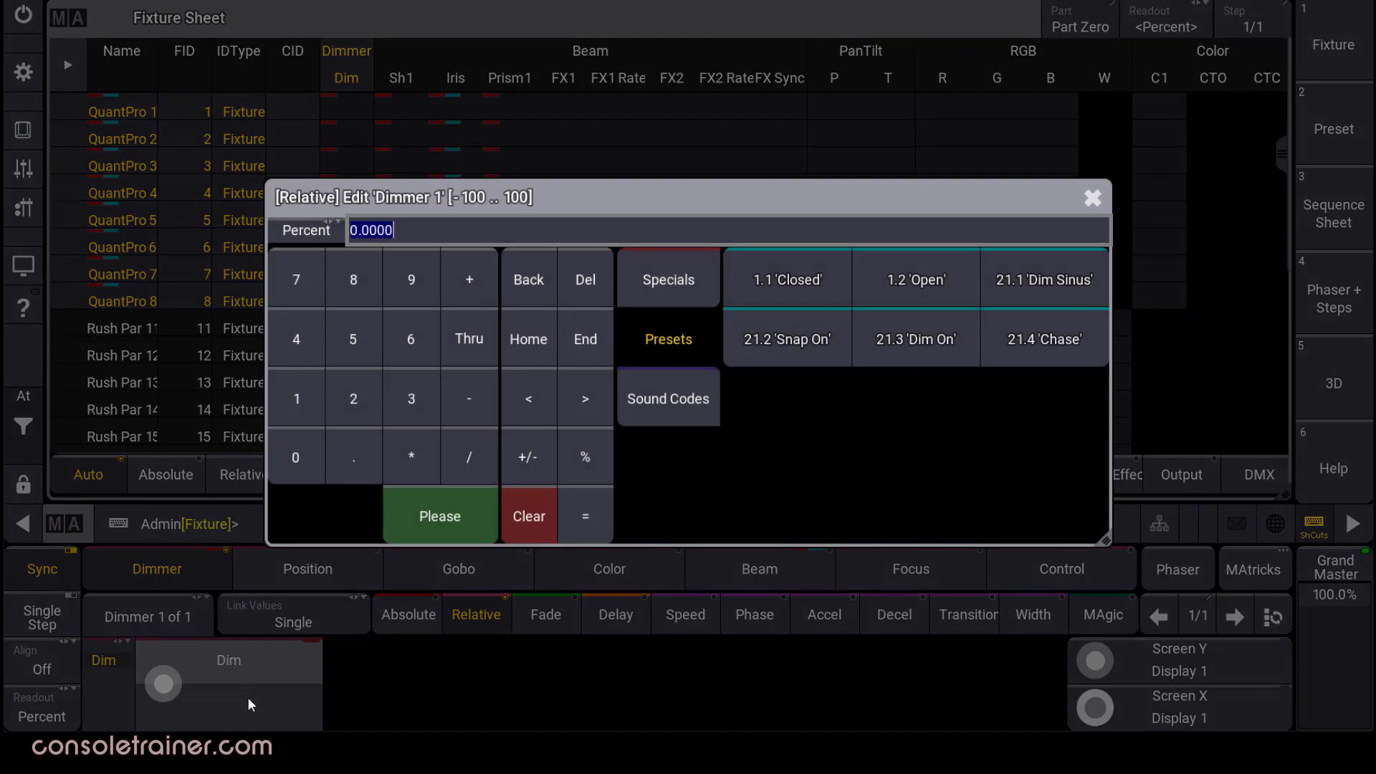
pyautogui.click(468, 400)
pyautogui.click(354, 344)
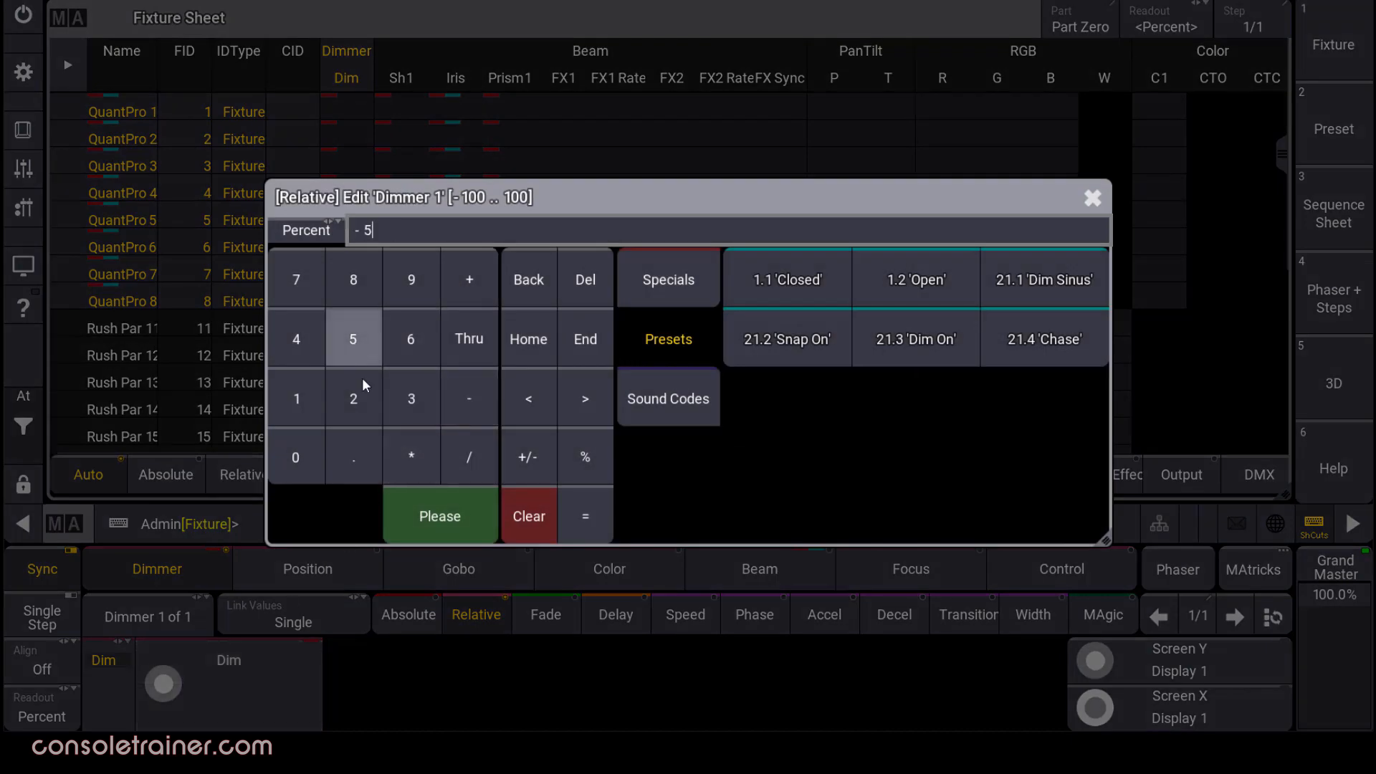
pyautogui.click(427, 525)
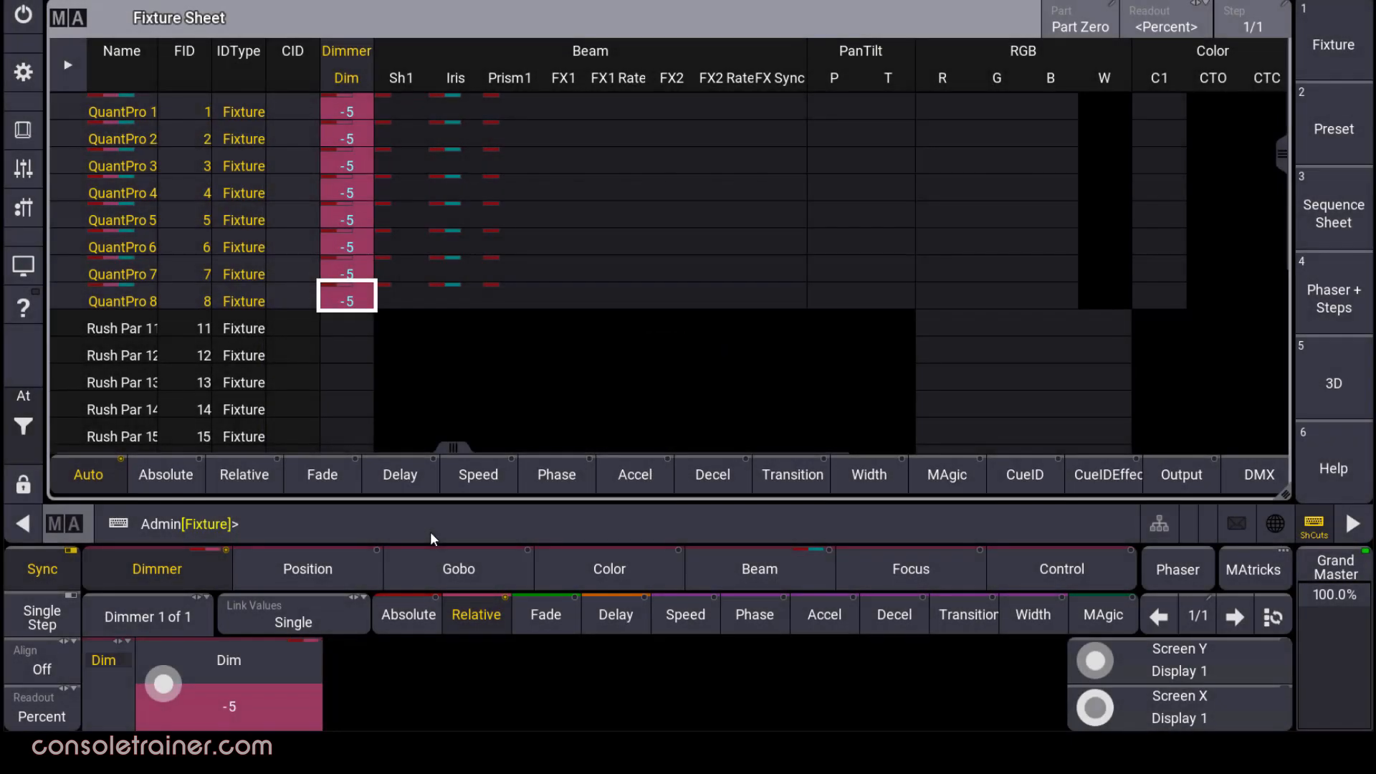
pyautogui.click(417, 624)
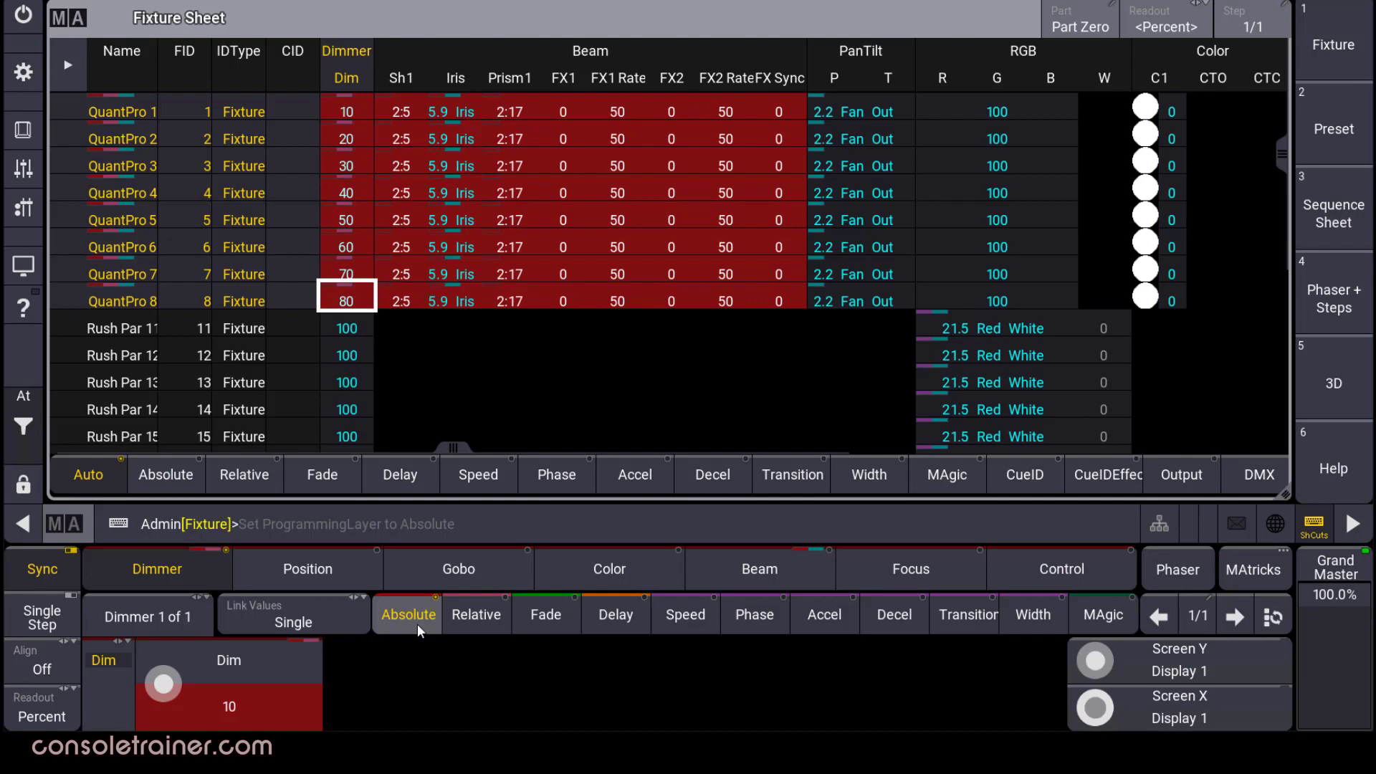
pyautogui.click(1197, 475)
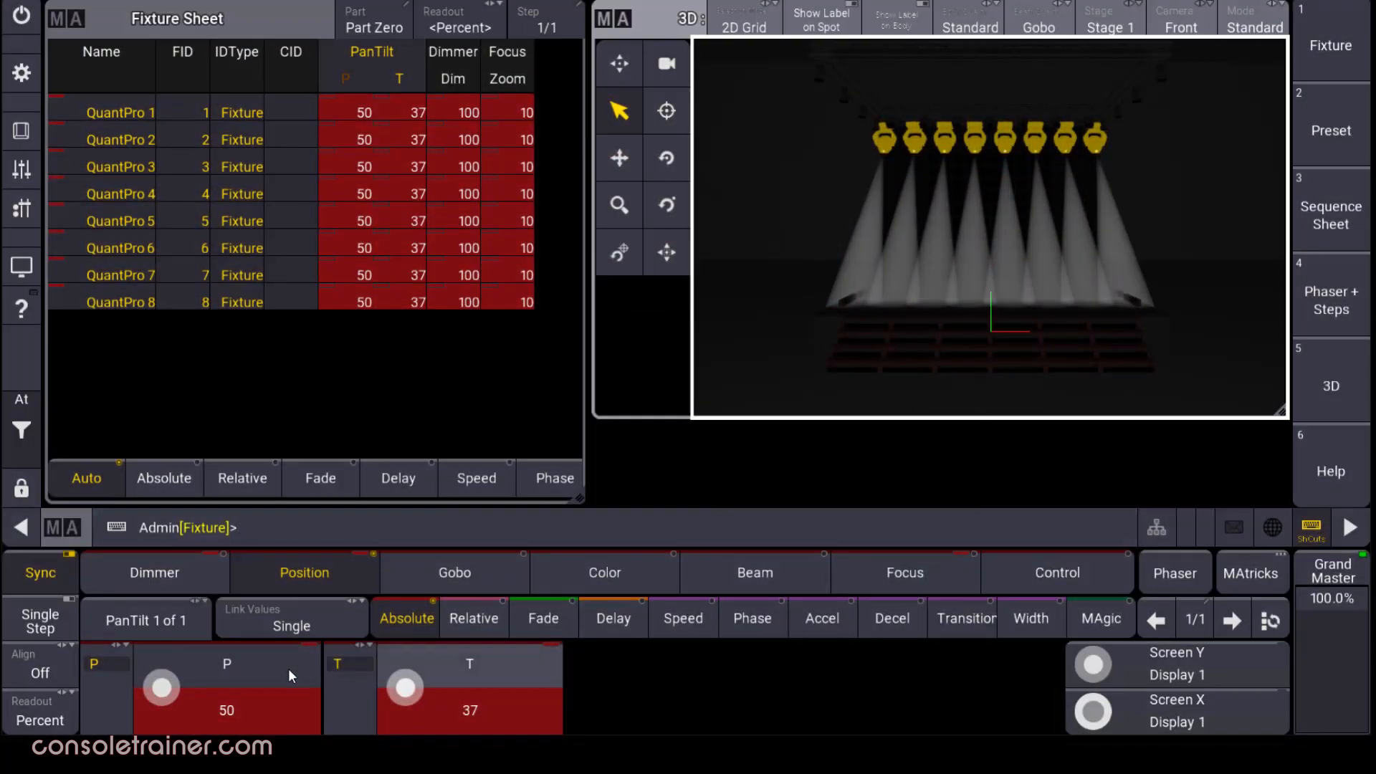
# Turn on linear '/' alignment after reviewing the full AlignMode list.
pyautogui.click(62, 663)
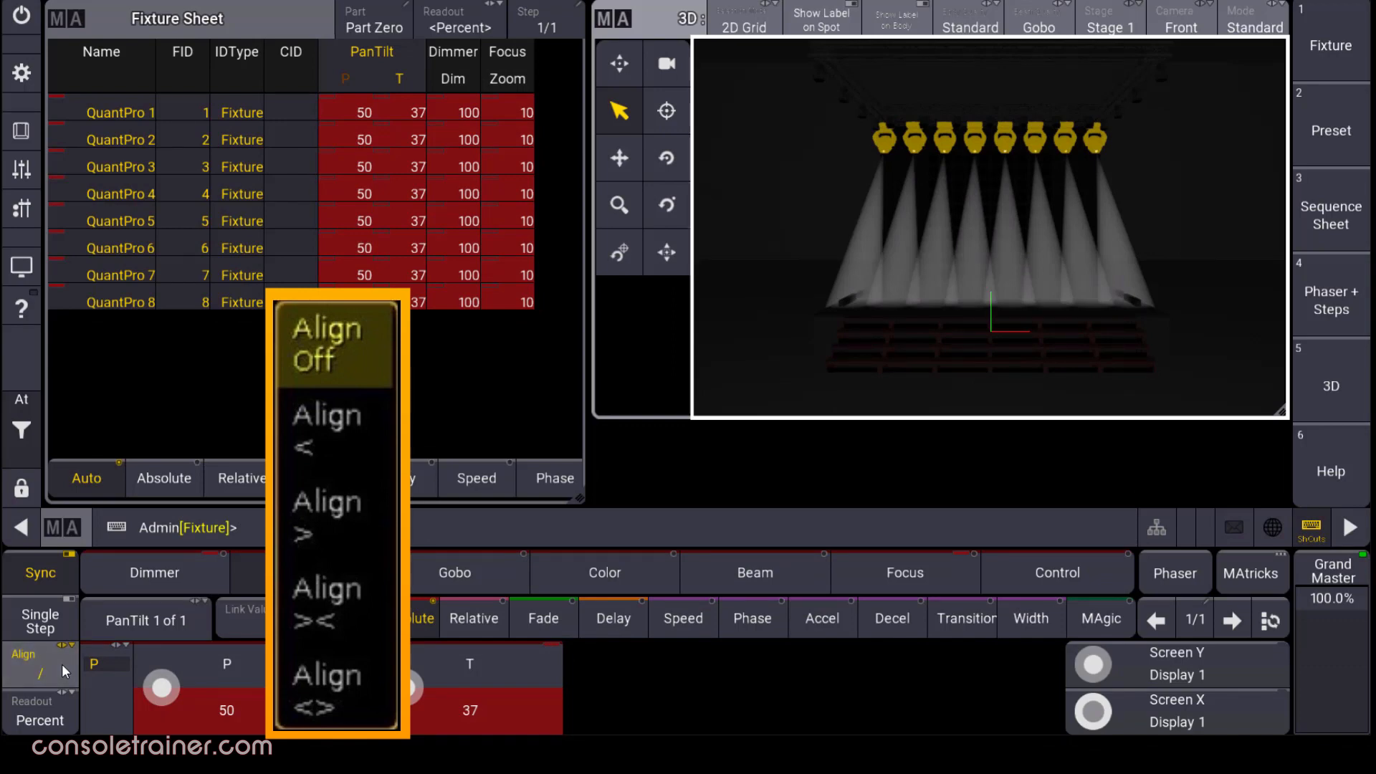
pyautogui.rightClick(59, 653)
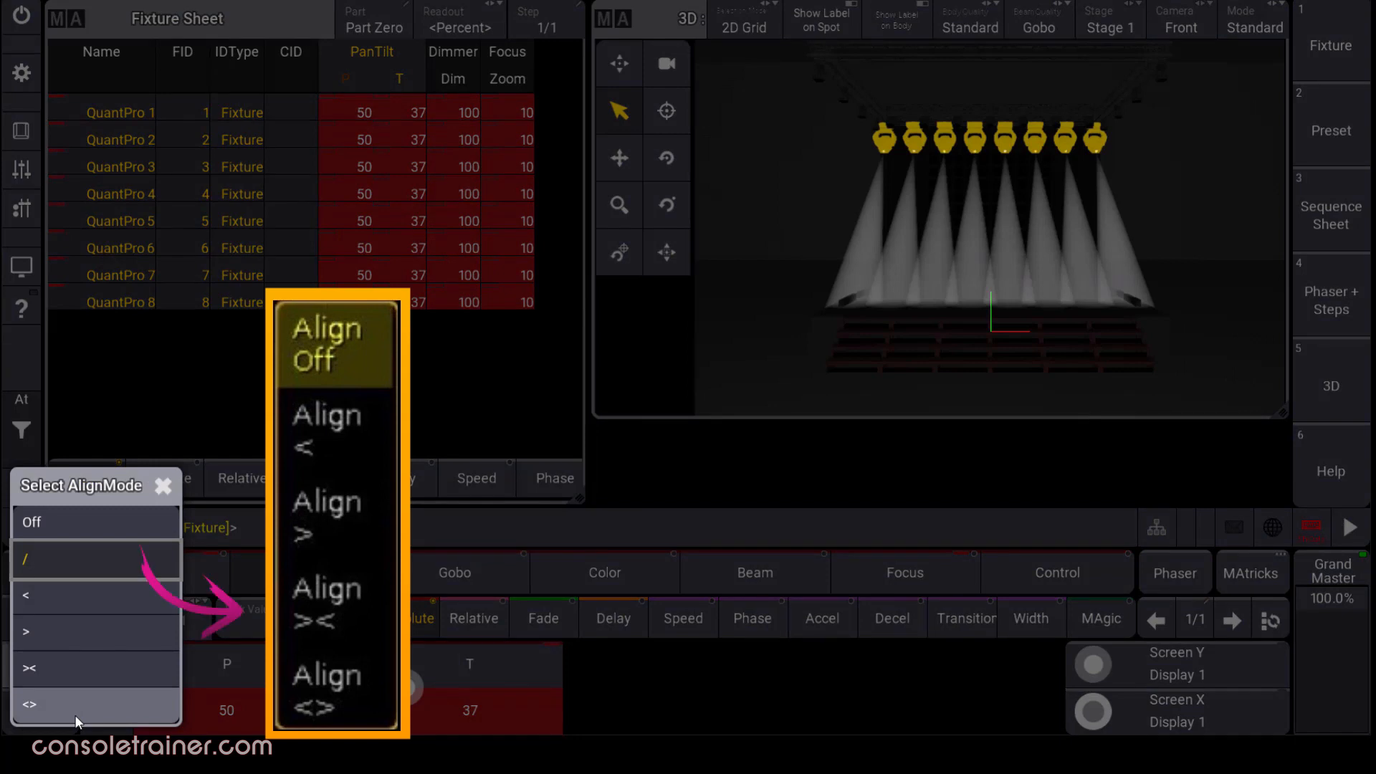
pyautogui.click(143, 560)
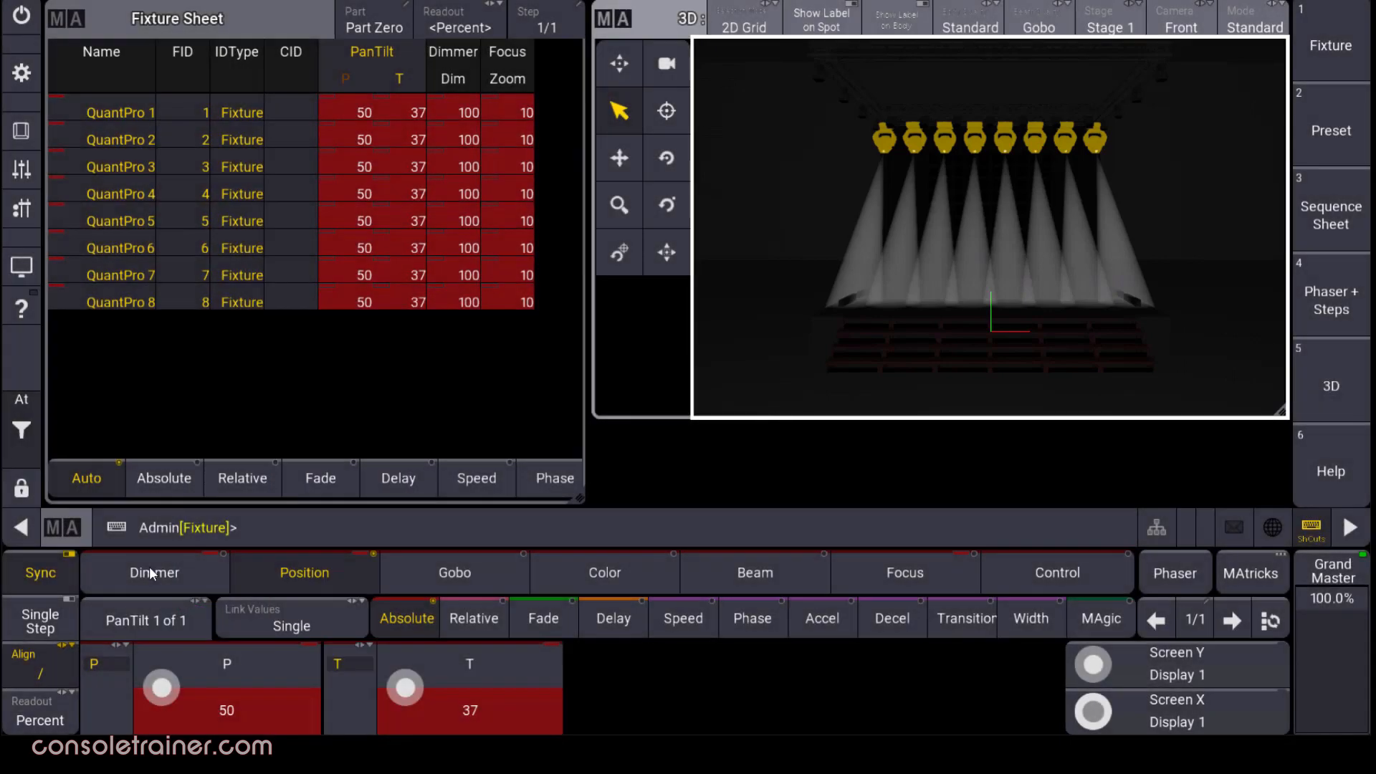
pyautogui.scroll(-7, 407, 690)
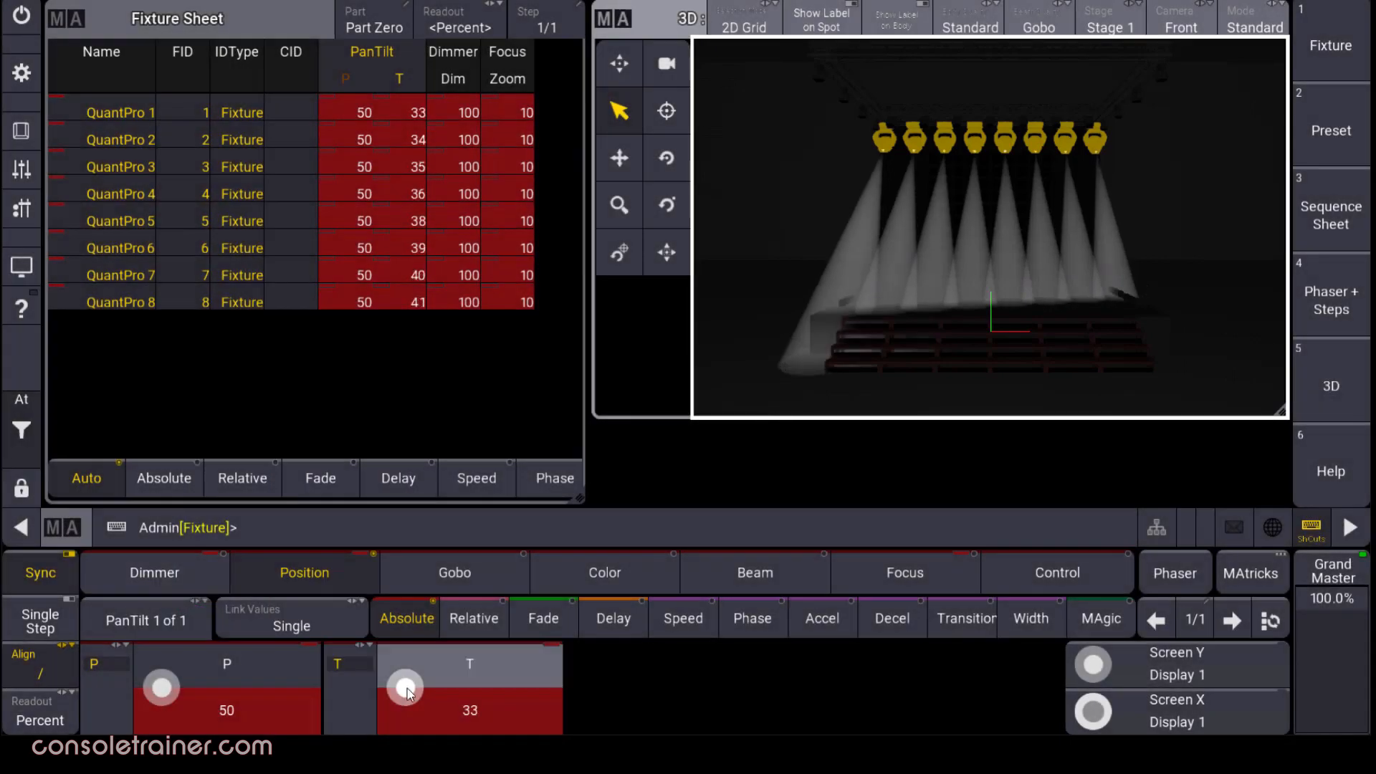
pyautogui.scroll(-10, 407, 688)
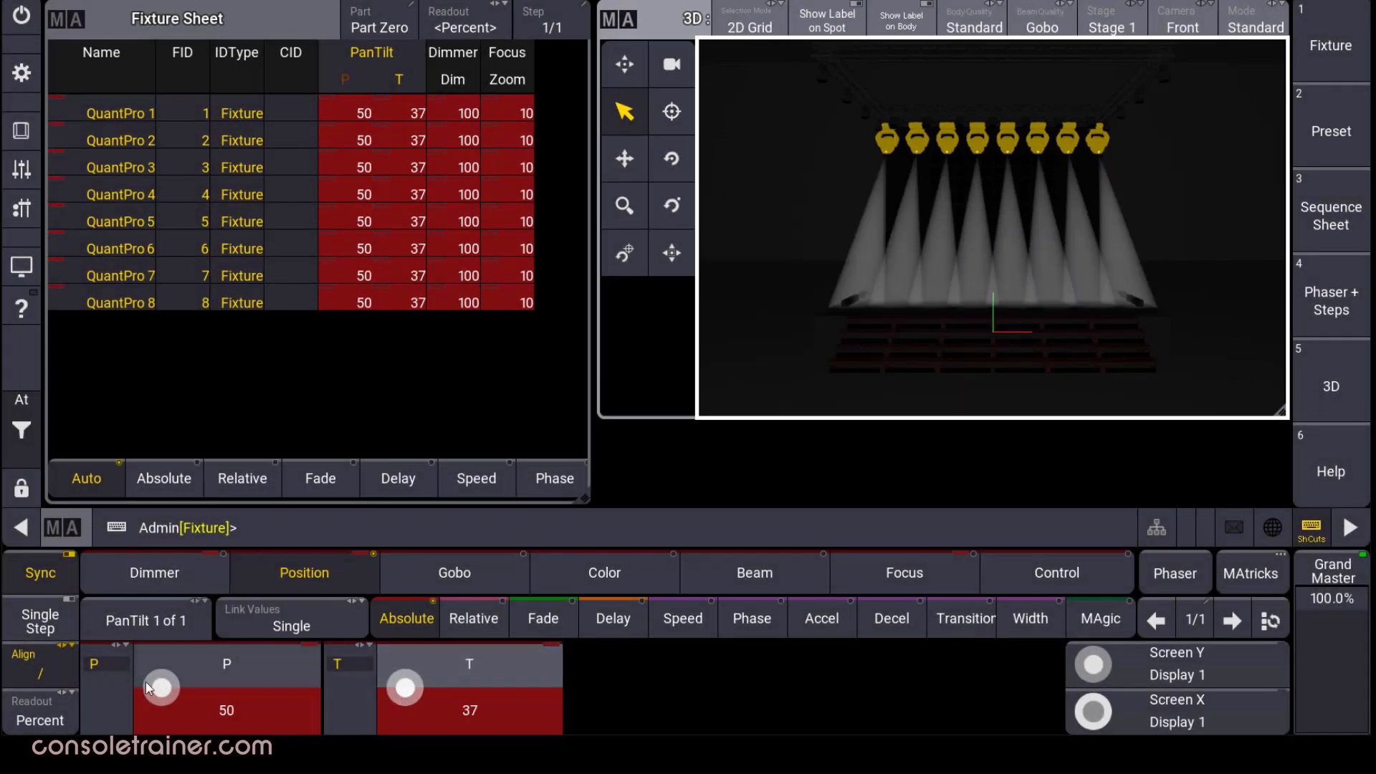
# Switch to the '><' align mode and fan QuantPro tilt from 32 outside to 37 centre.
pyautogui.click(41, 664)
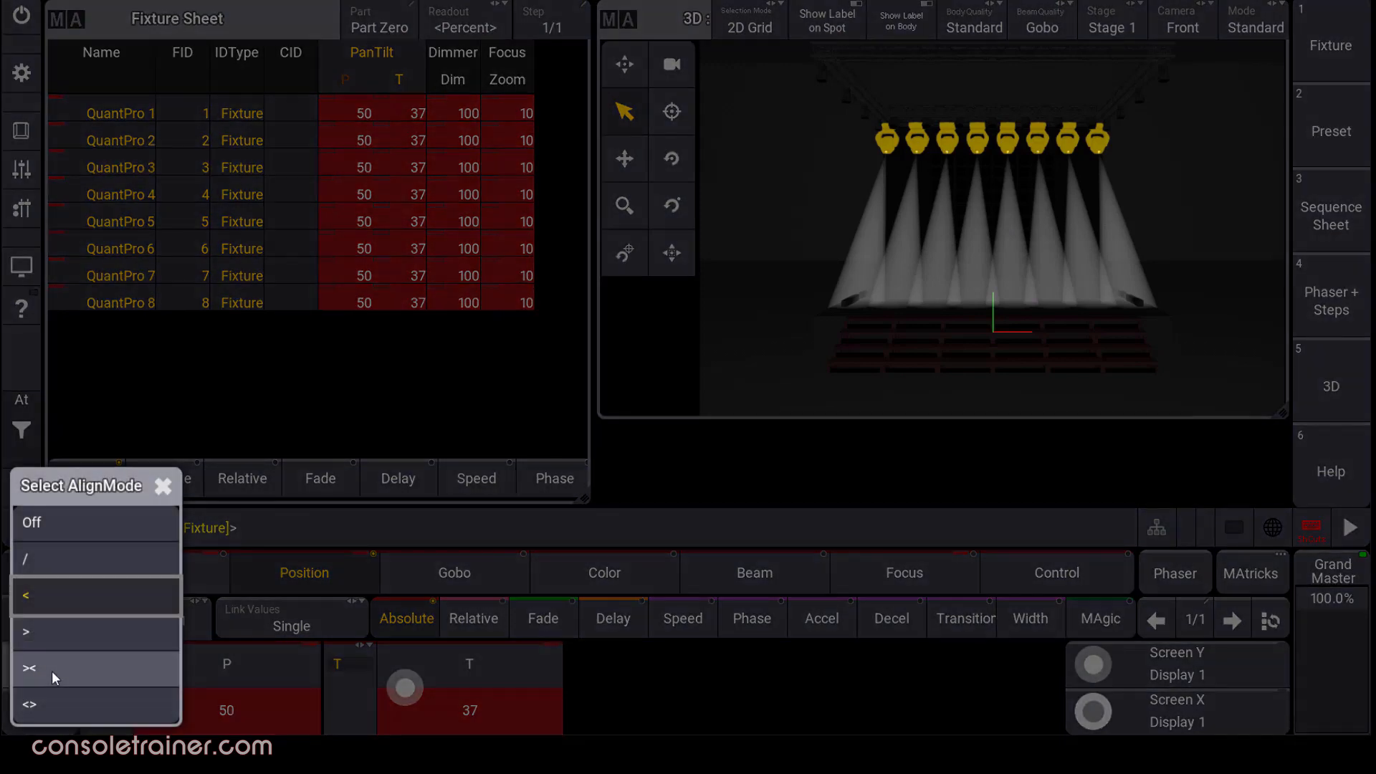
pyautogui.click(52, 672)
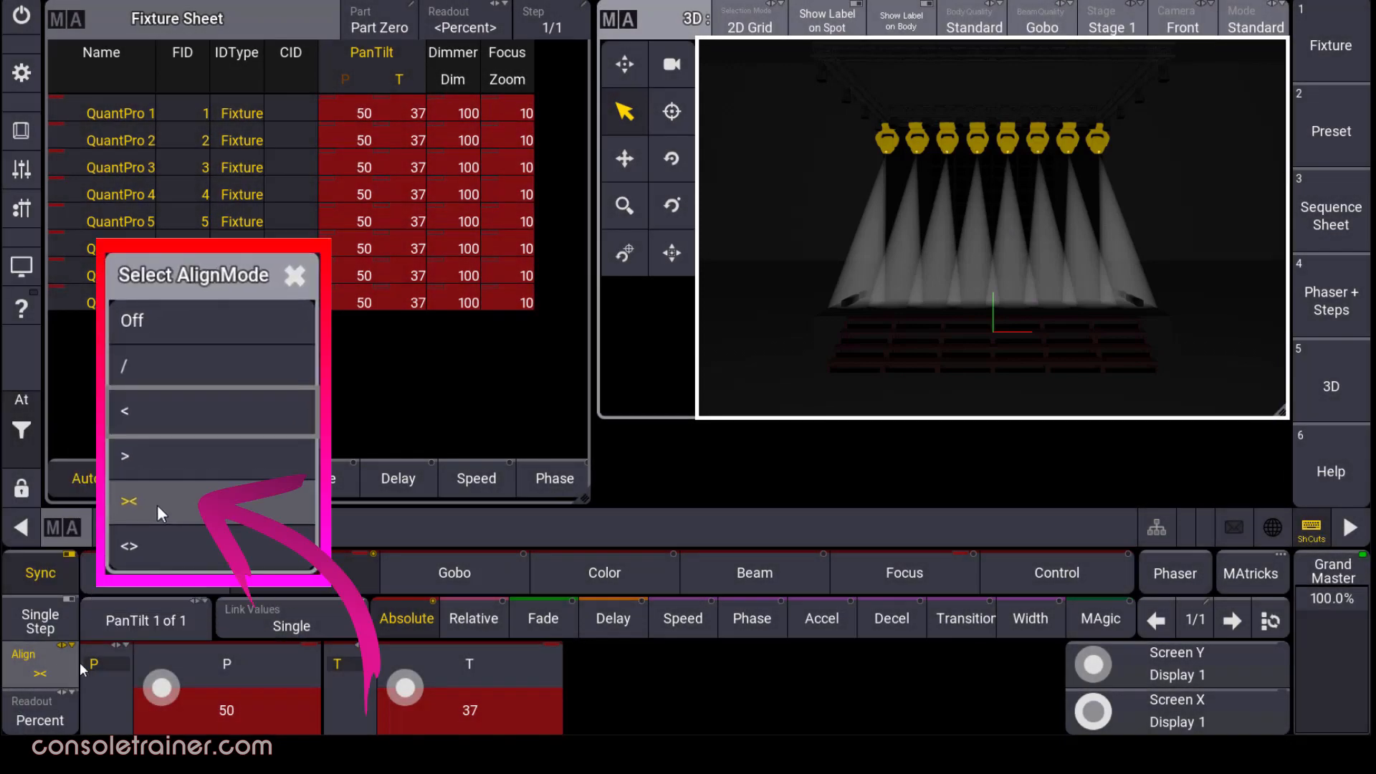
pyautogui.scroll(10, 404, 687)
pyautogui.scroll(-20, 403, 689)
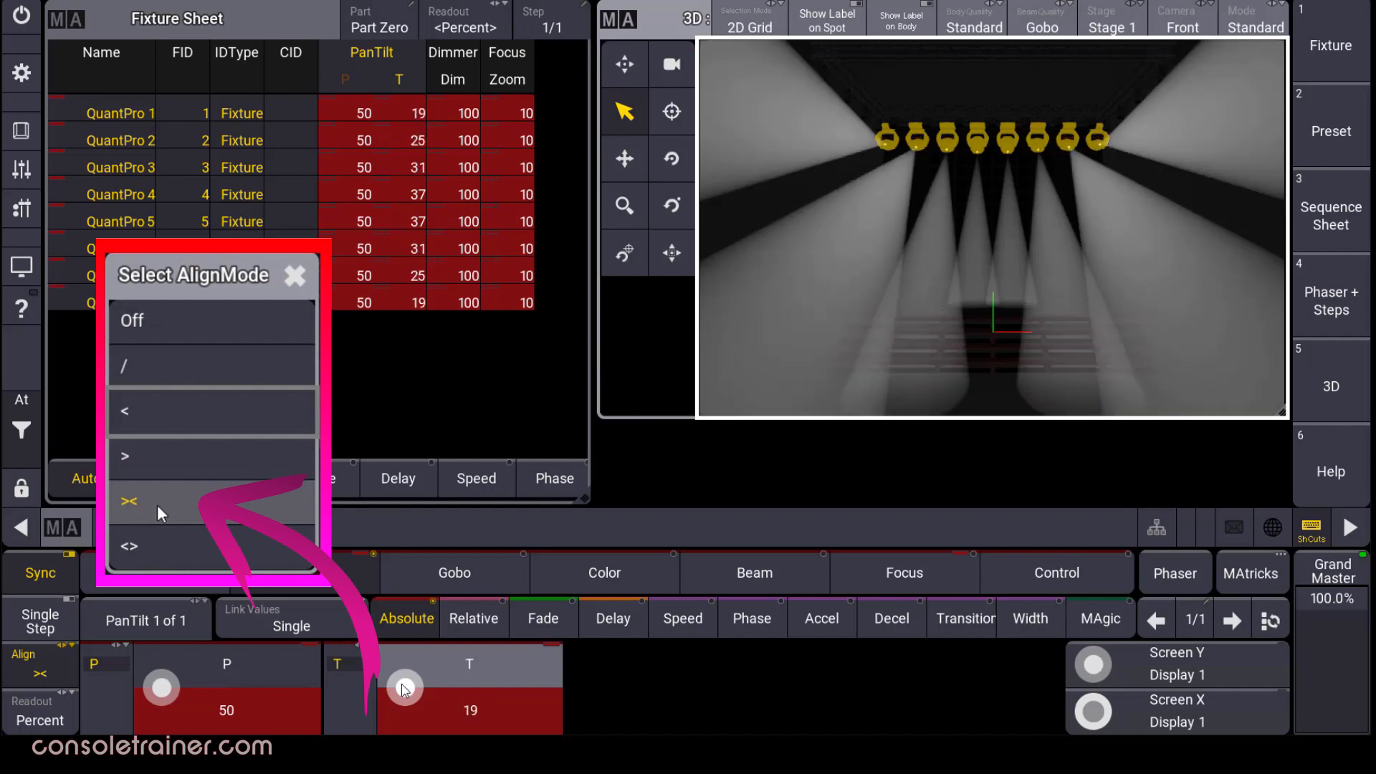
pyautogui.scroll(7, 403, 689)
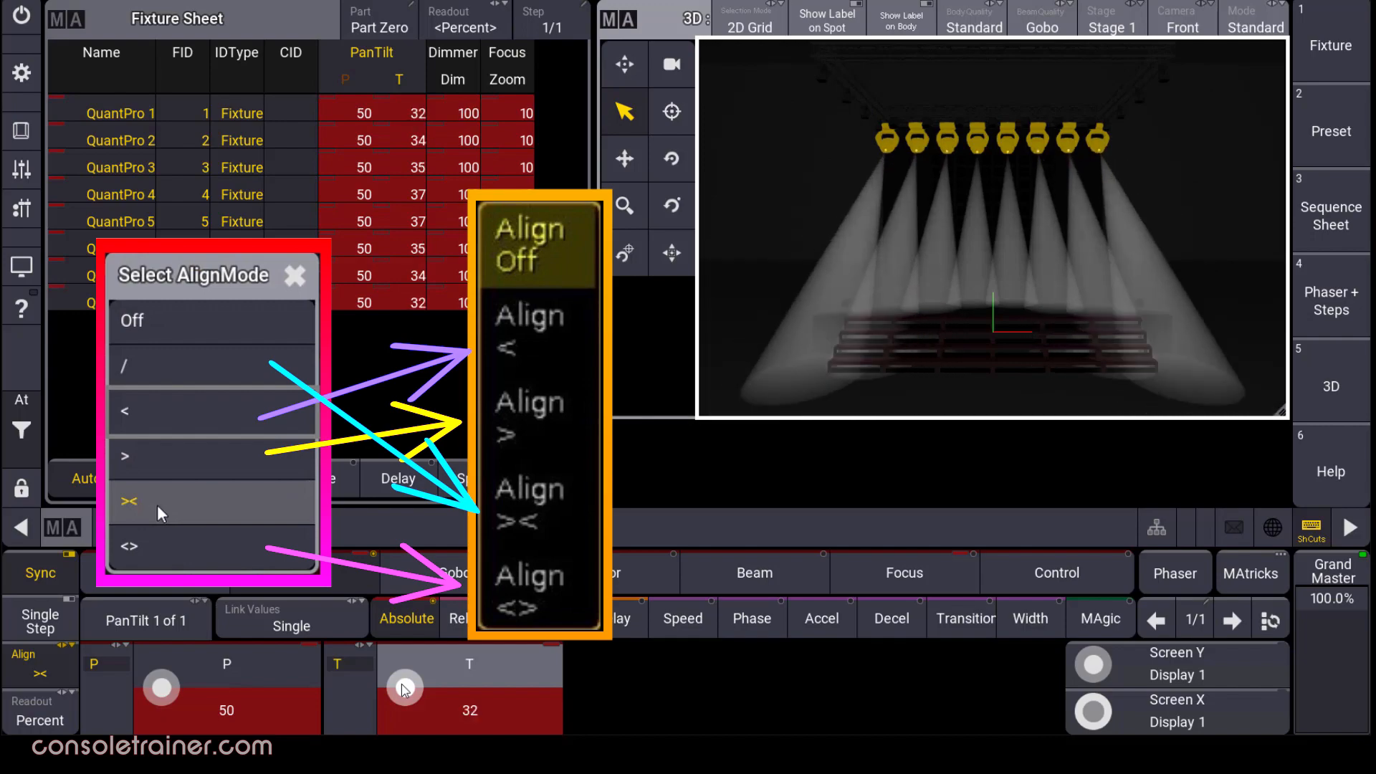
pyautogui.scroll(3, 406, 690)
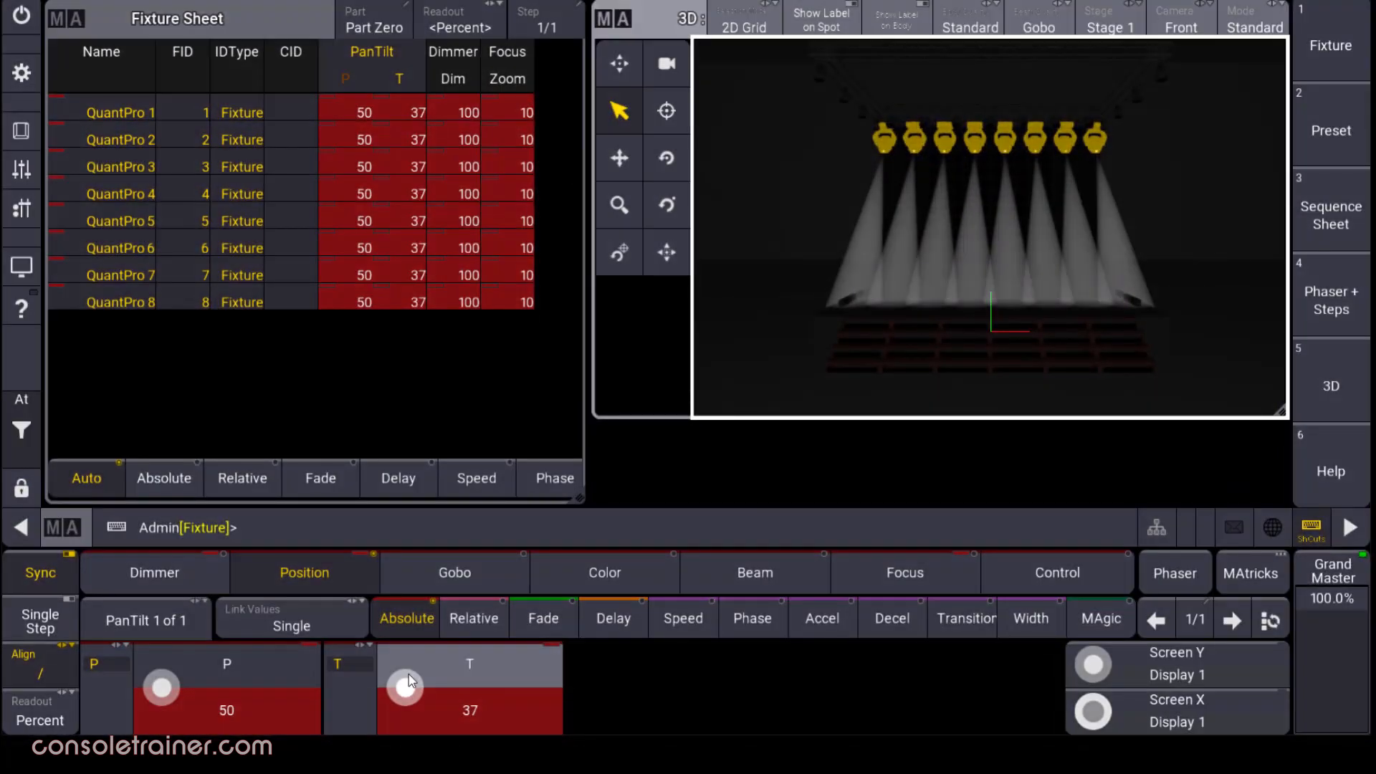
# Add an Align Bar below the 3D view and set the 3D camera to Top.
pyautogui.click(631, 477)
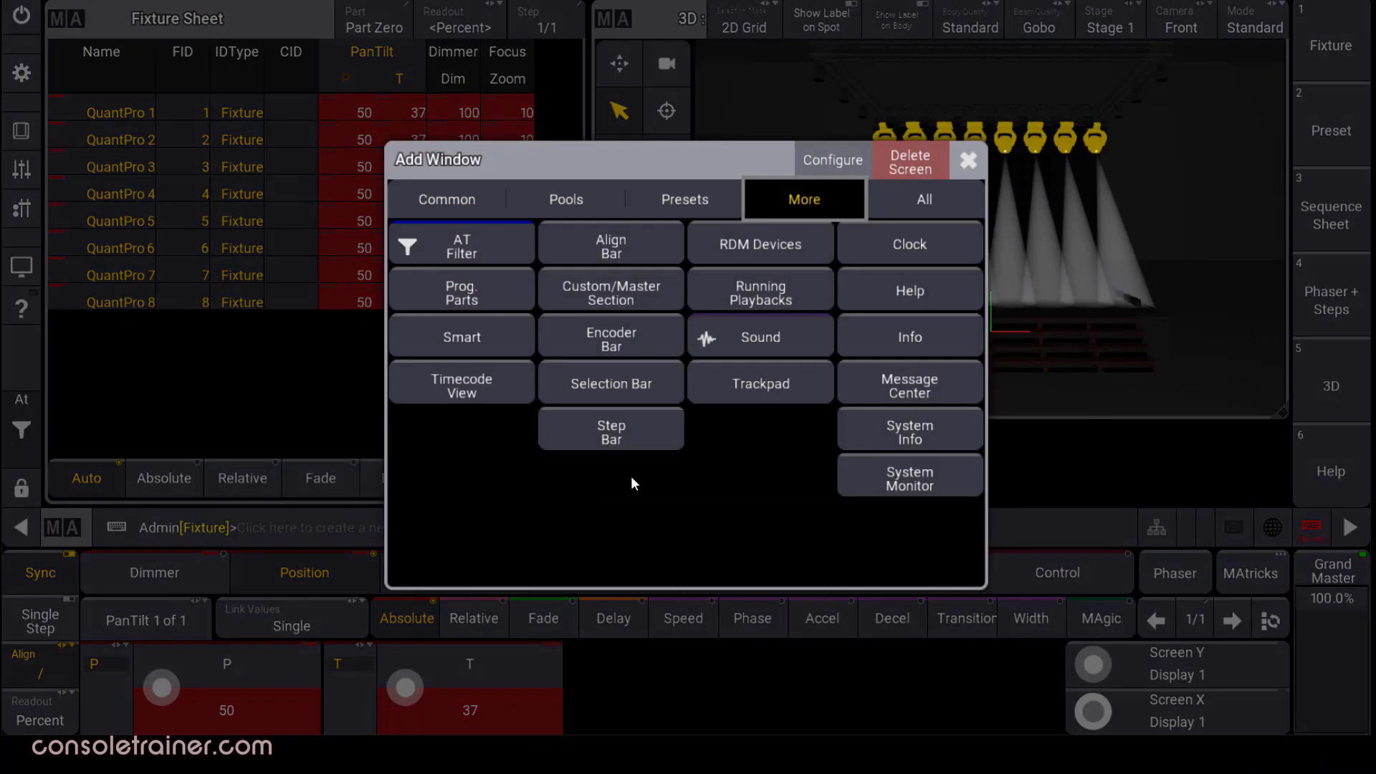
pyautogui.click(622, 259)
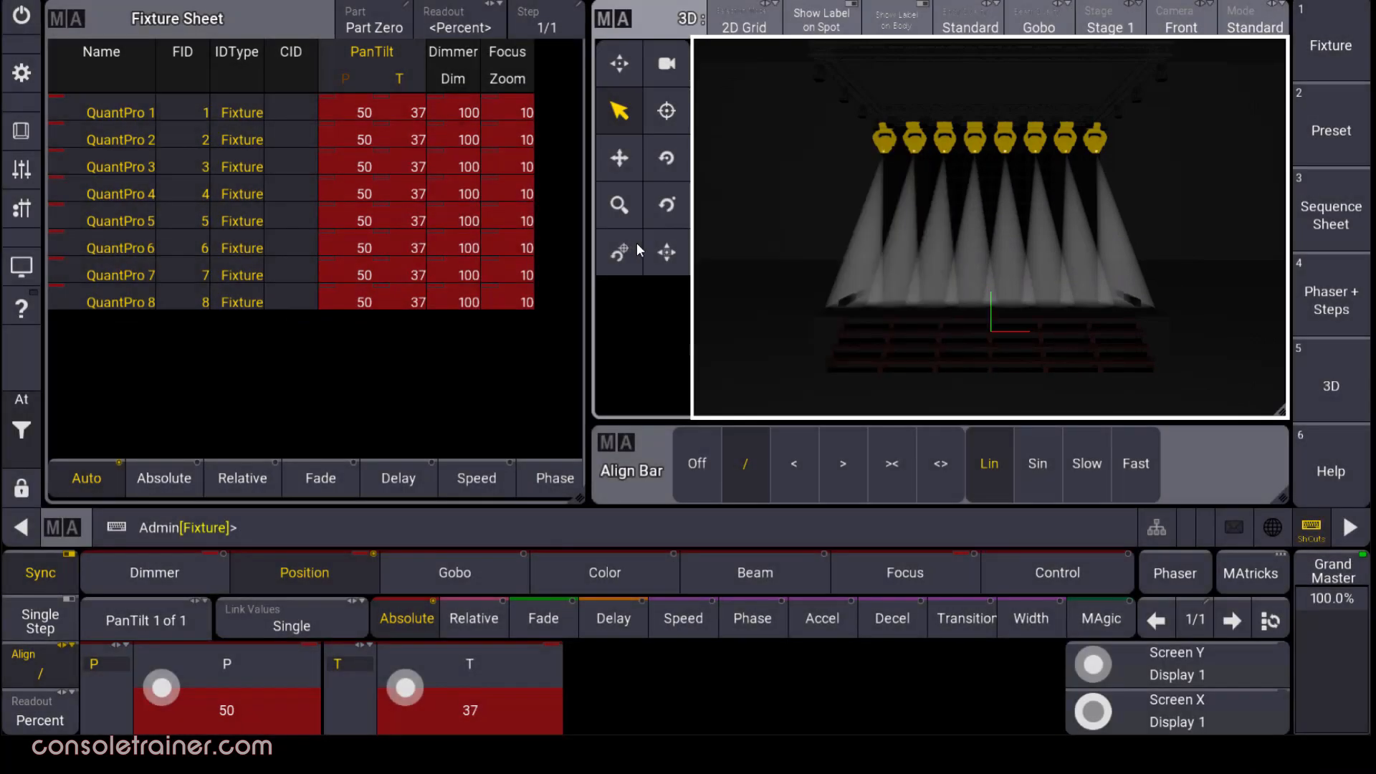
pyautogui.click(1181, 21)
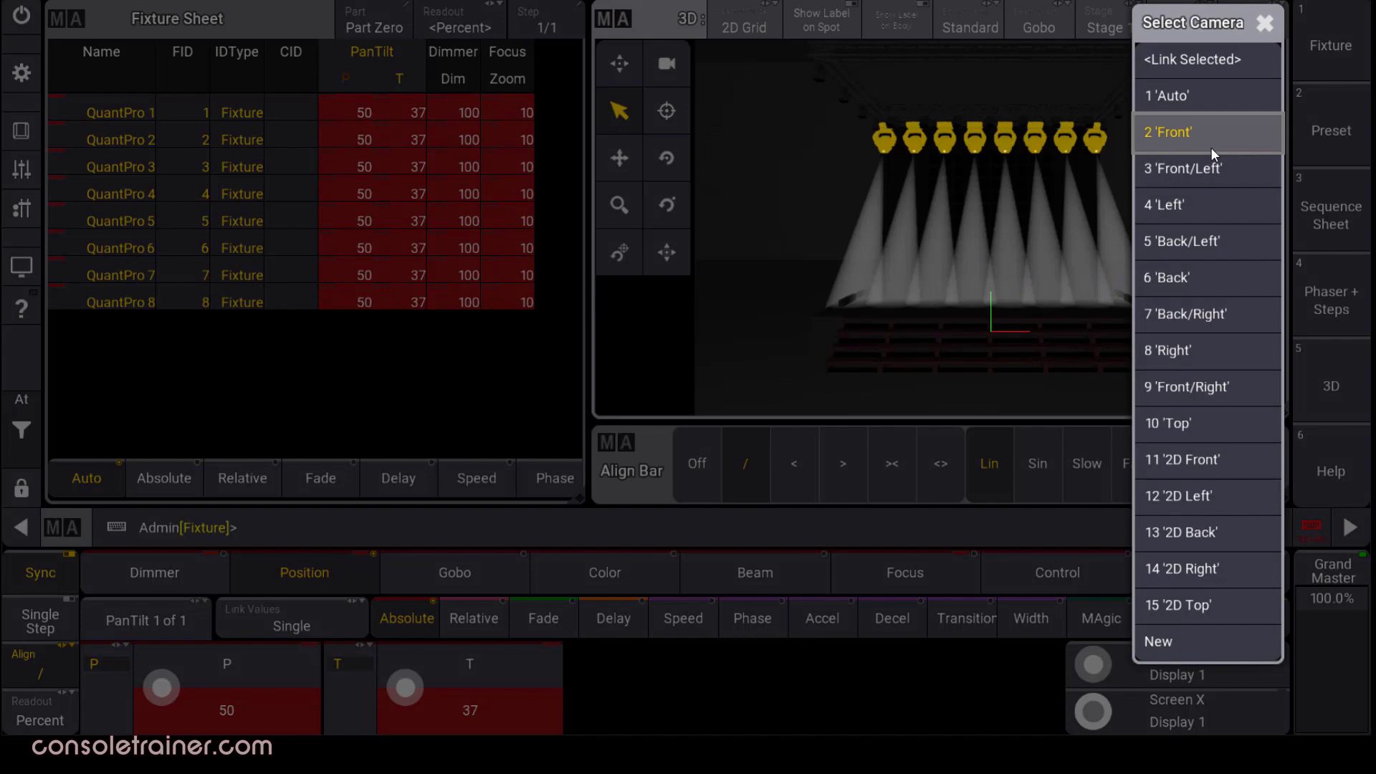
pyautogui.click(1201, 432)
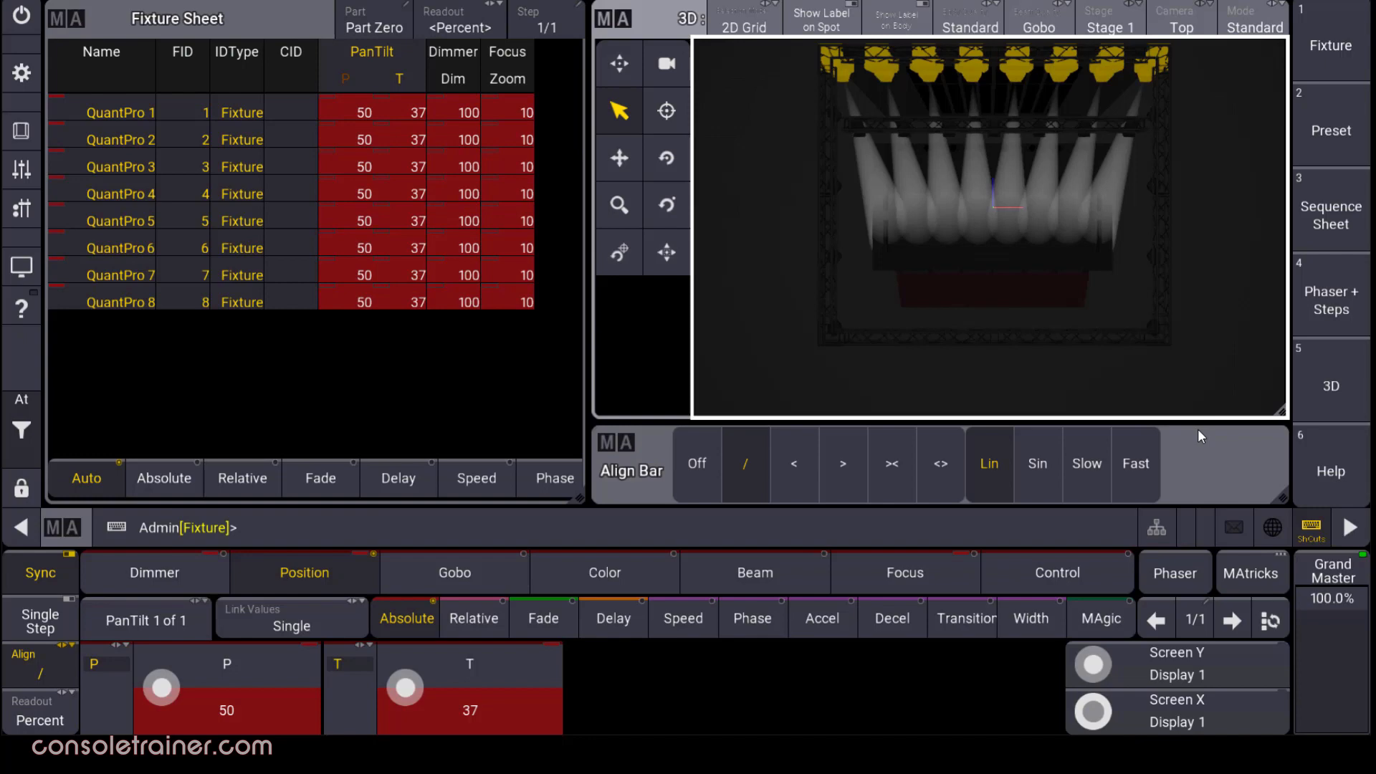
# Fan QuantPro tilt from 31 to 43 and make the align transition Sin.
pyautogui.moveTo(406, 686); pyautogui.dragTo(408, 688)
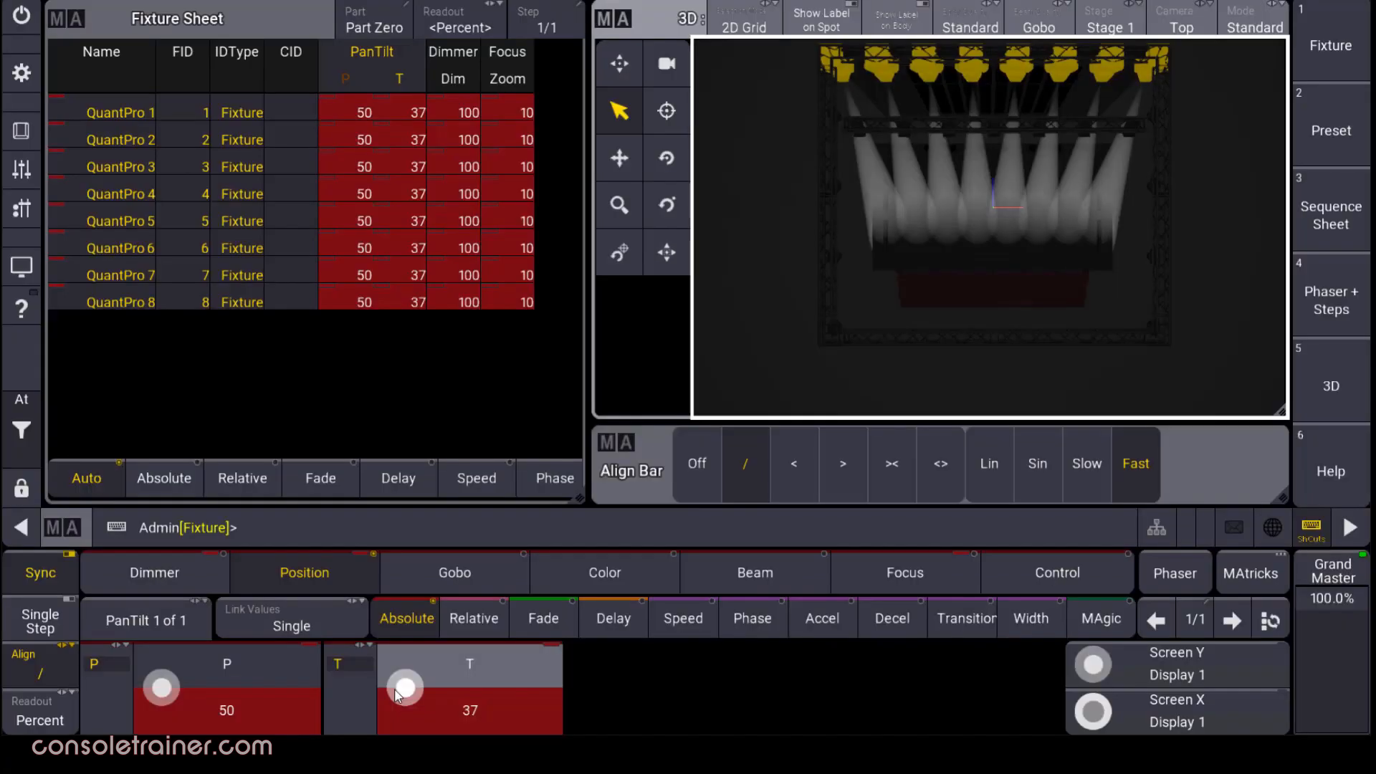
pyautogui.click(1025, 489)
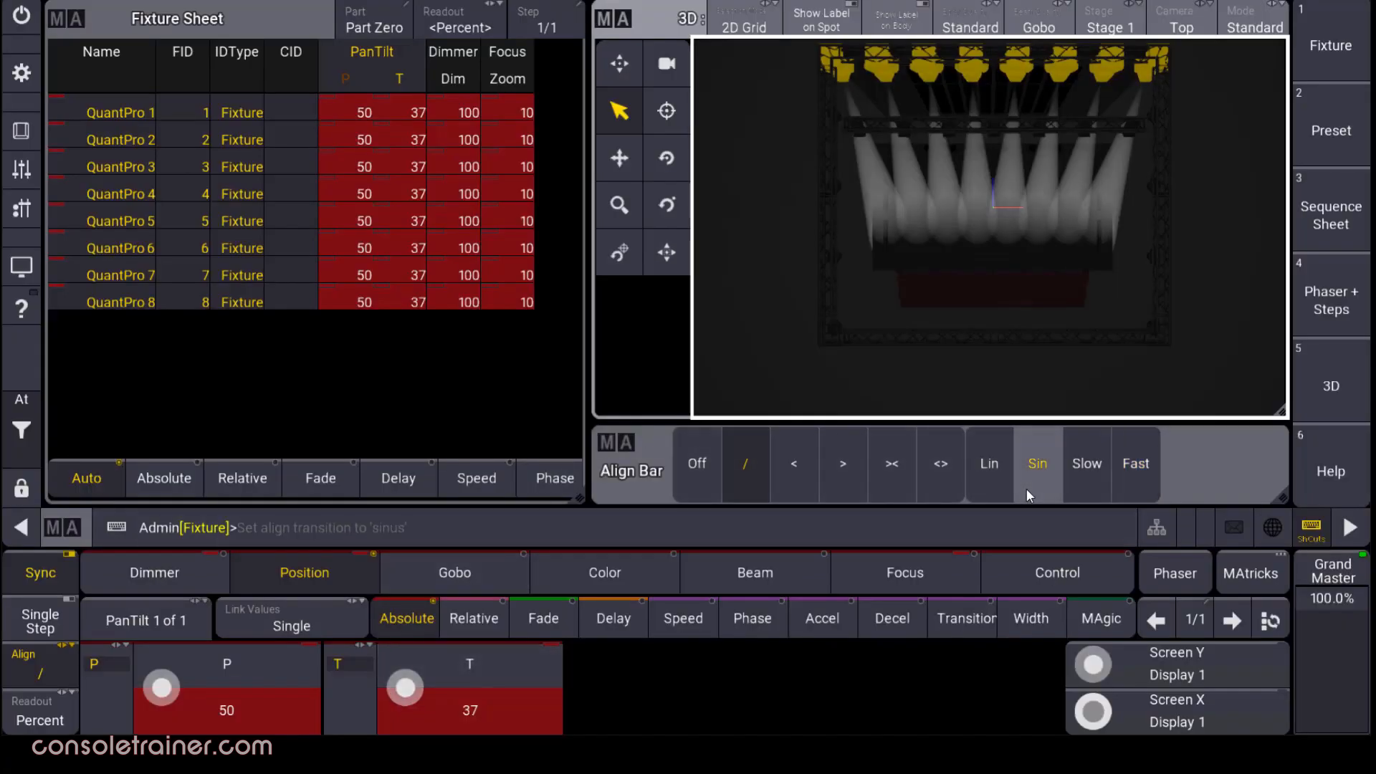
pyautogui.scroll(-8, 414, 691)
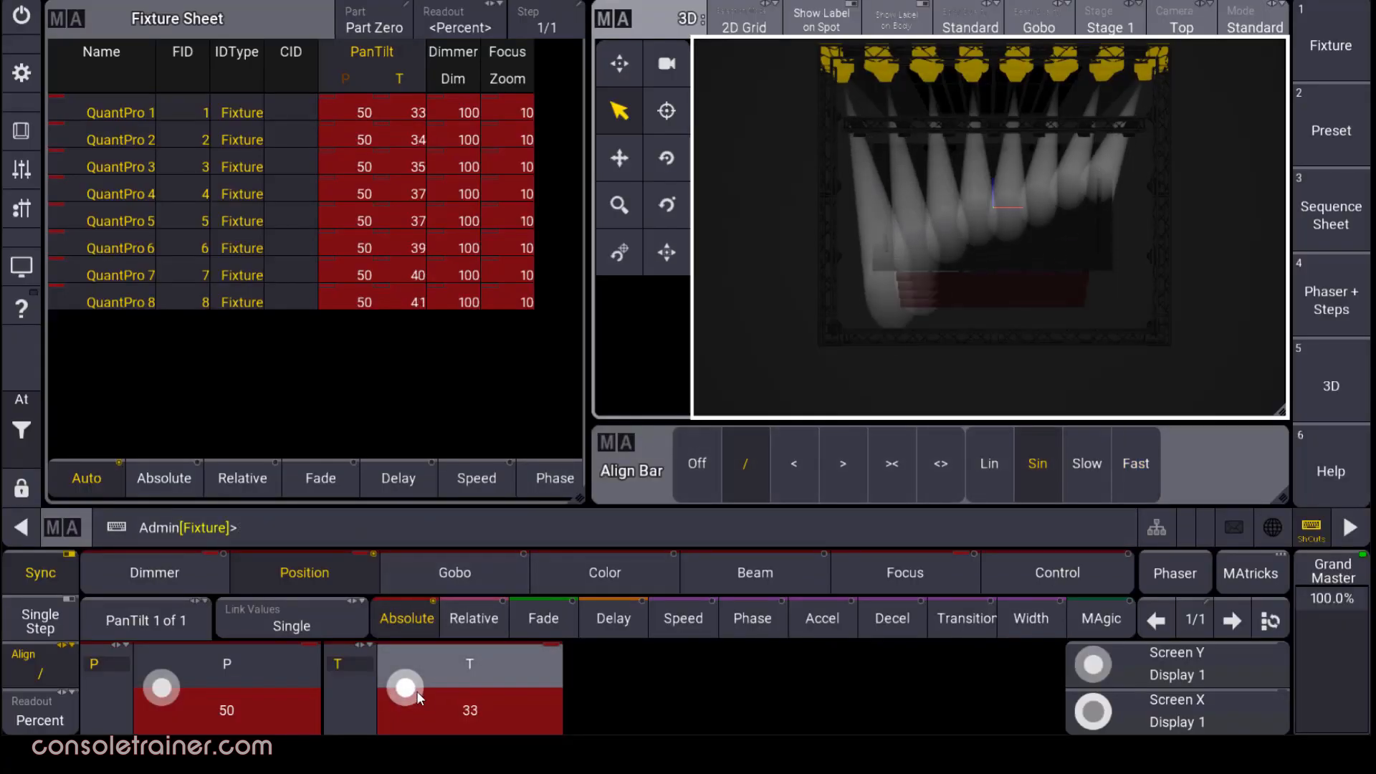
pyautogui.scroll(-5, 416, 690)
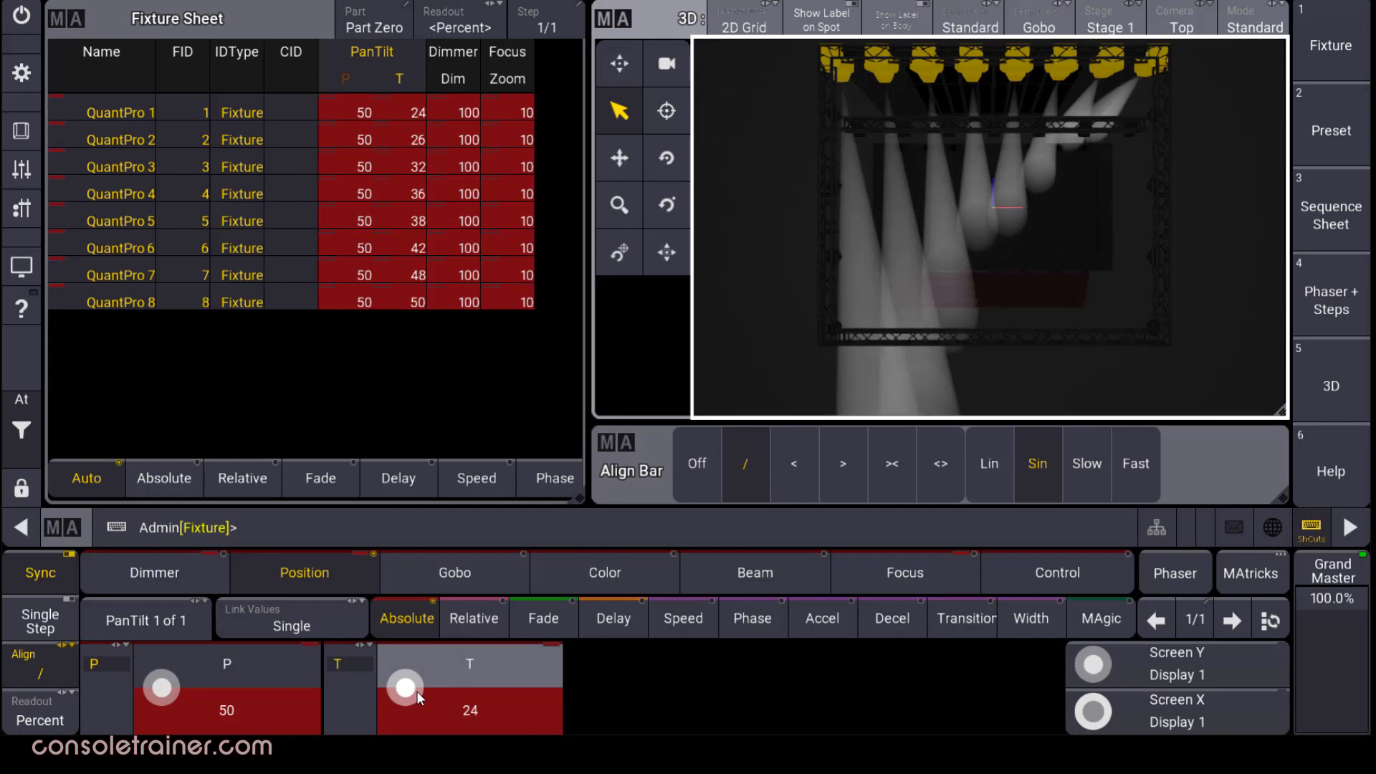
pyautogui.scroll(13, 416, 691)
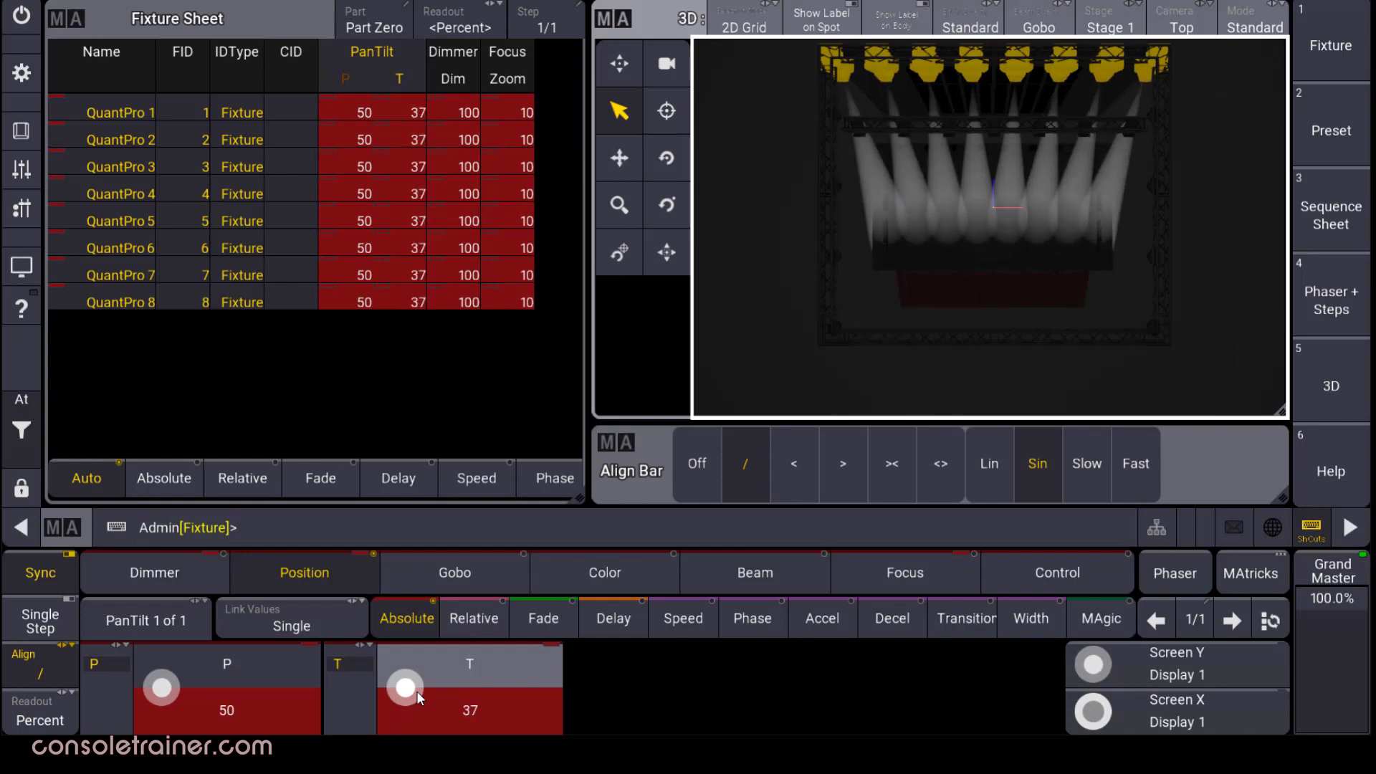
# Go to Settings > User Configuration and show the user Profiles settings.
pyautogui.click(31, 81)
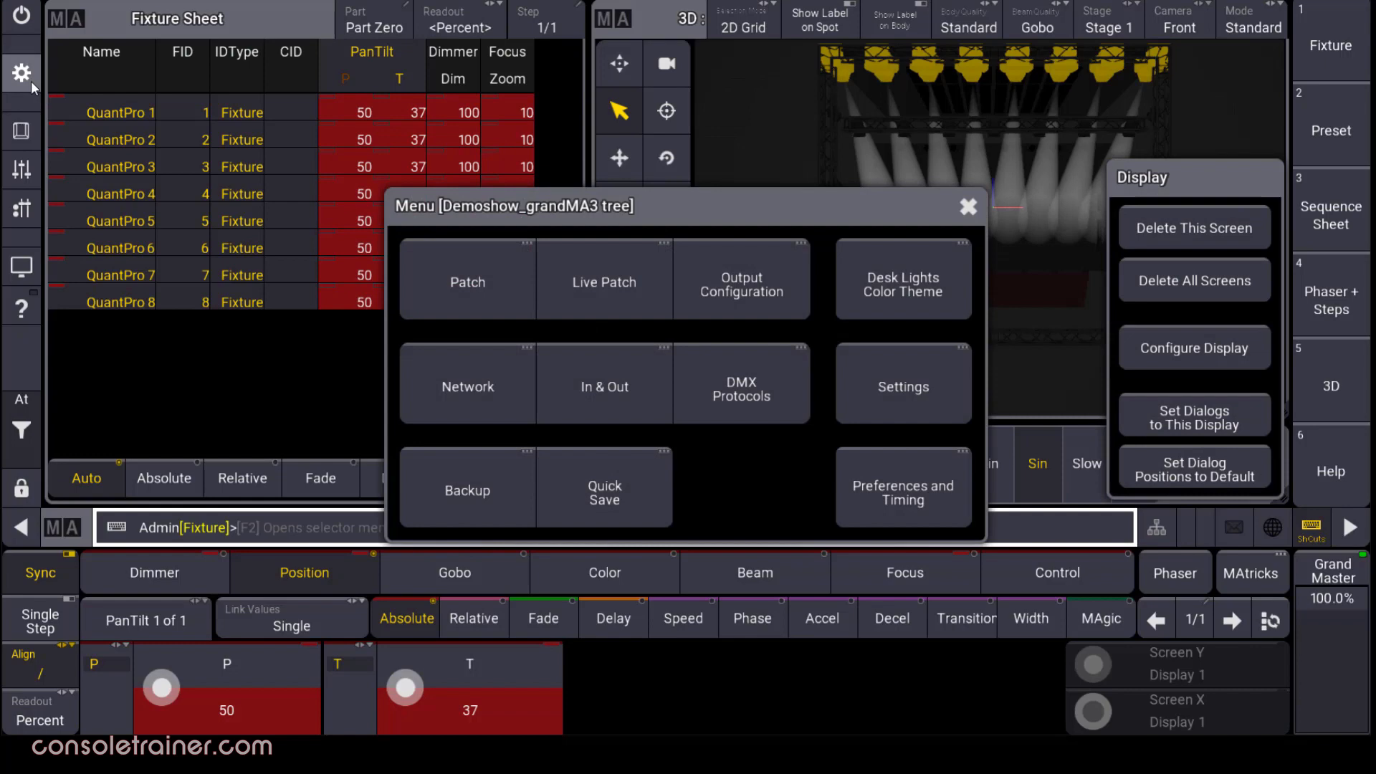
pyautogui.click(944, 373)
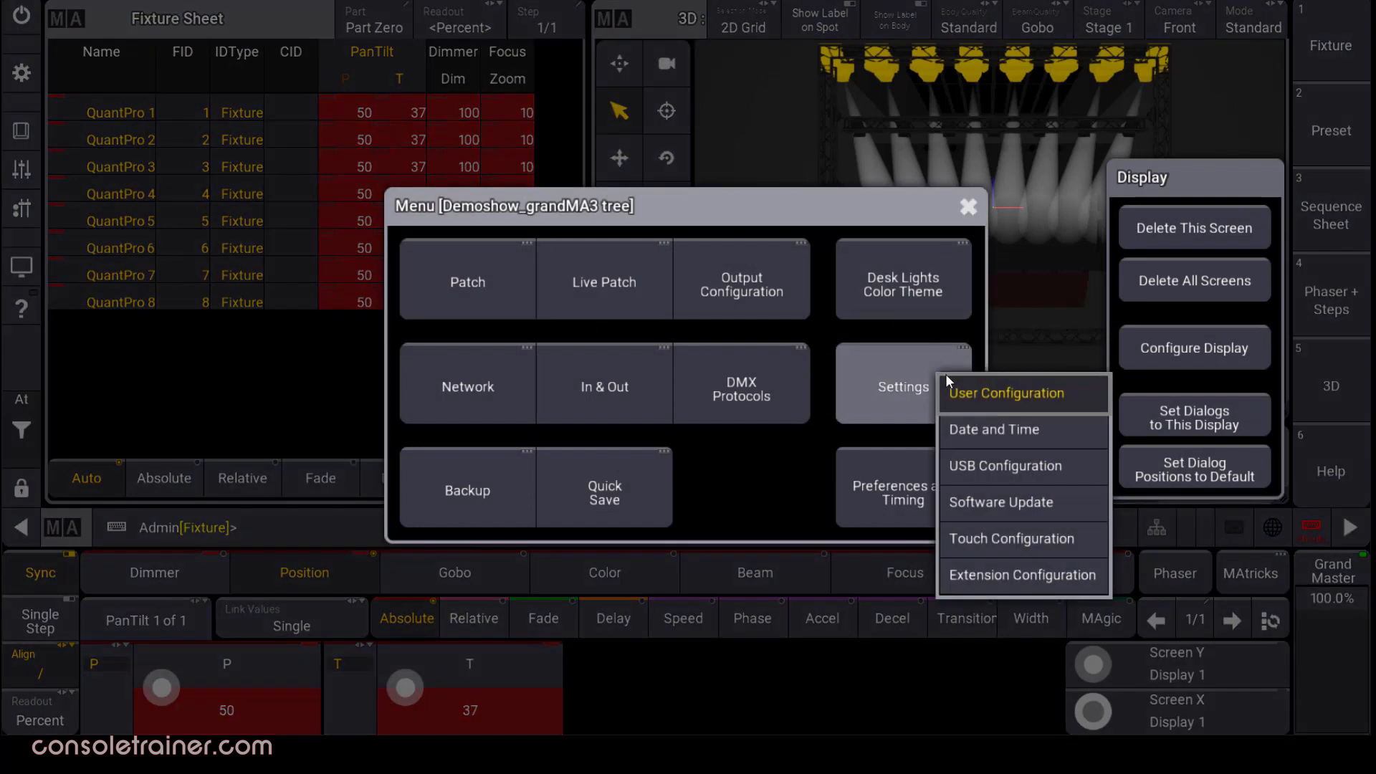
pyautogui.click(1006, 397)
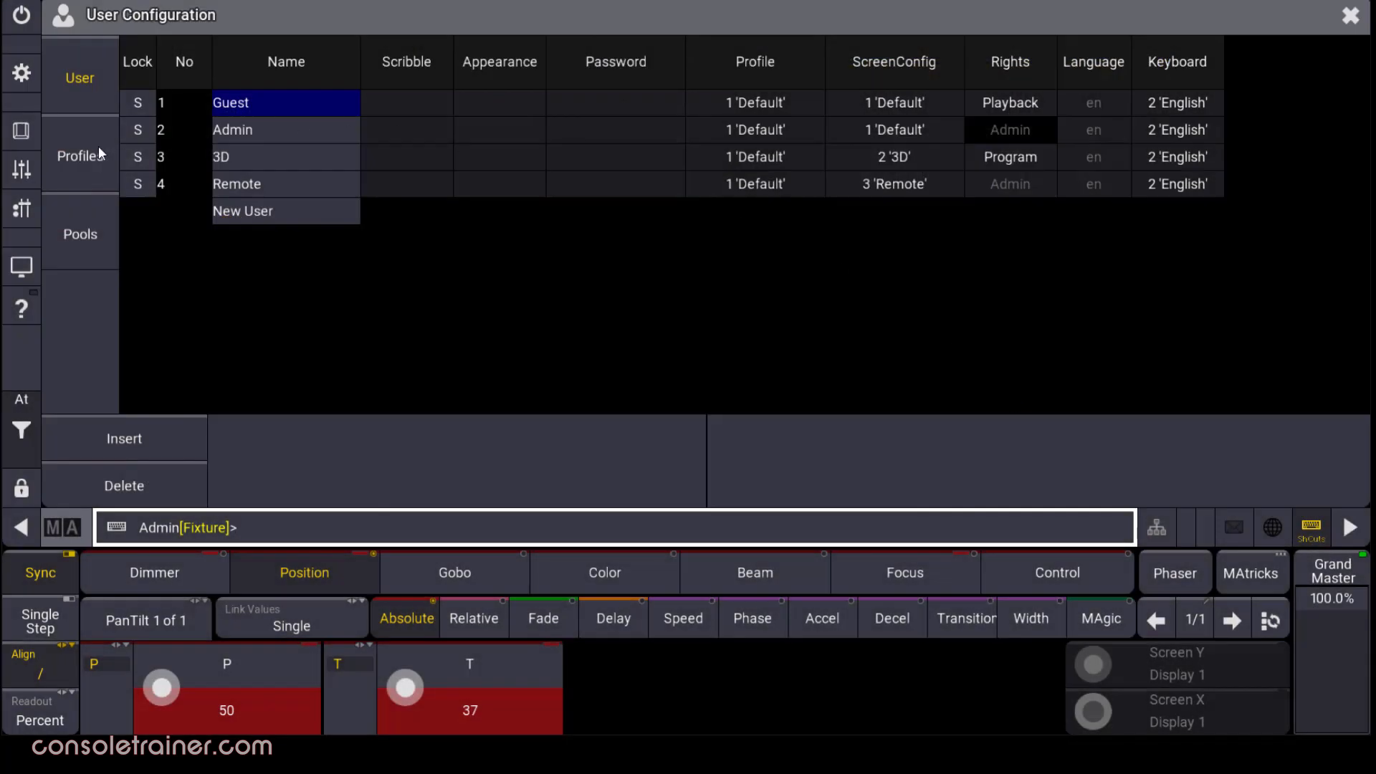
pyautogui.click(104, 148)
pyautogui.moveTo(489, 407); pyautogui.dragTo(1080, 424)
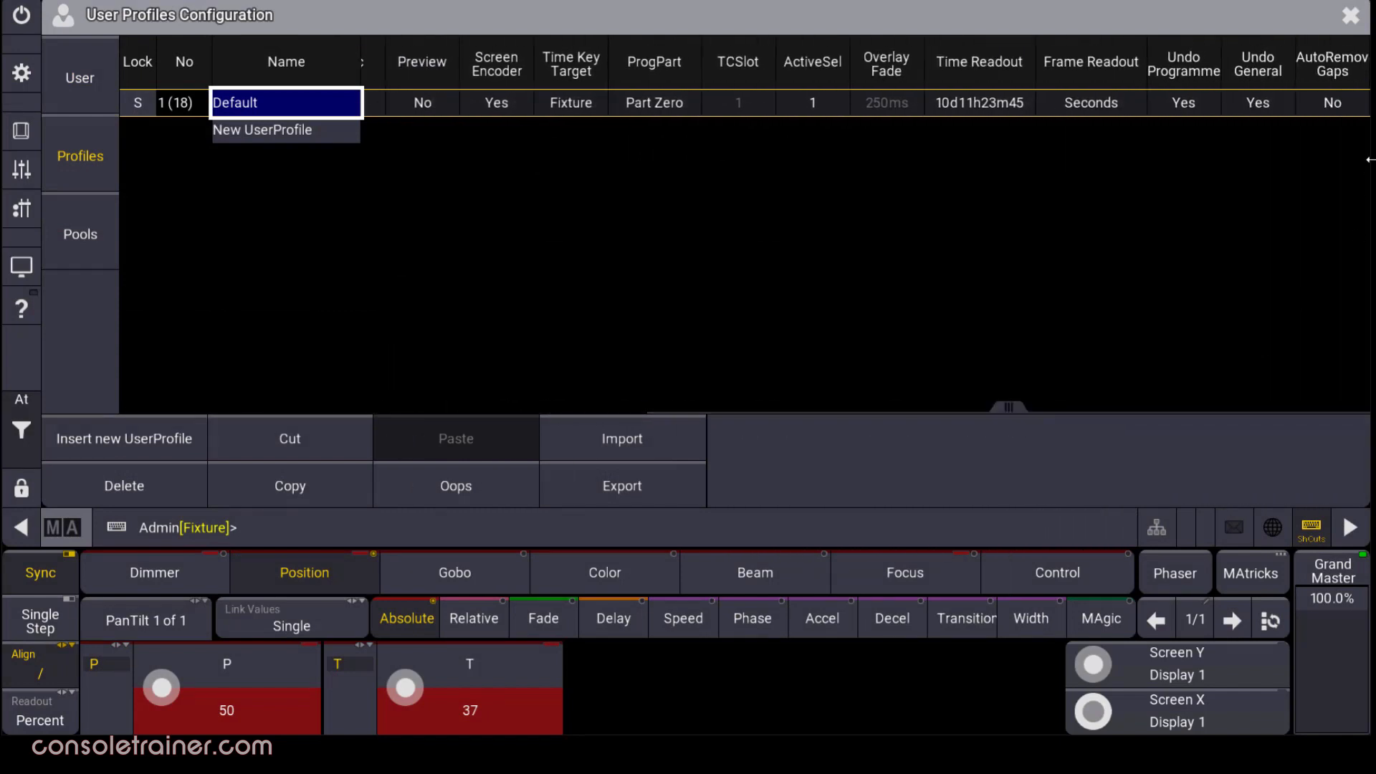
# Toggle Default's Undo Programmer and Undo General off and back to Yes, then close the window.
pyautogui.click(1211, 101)
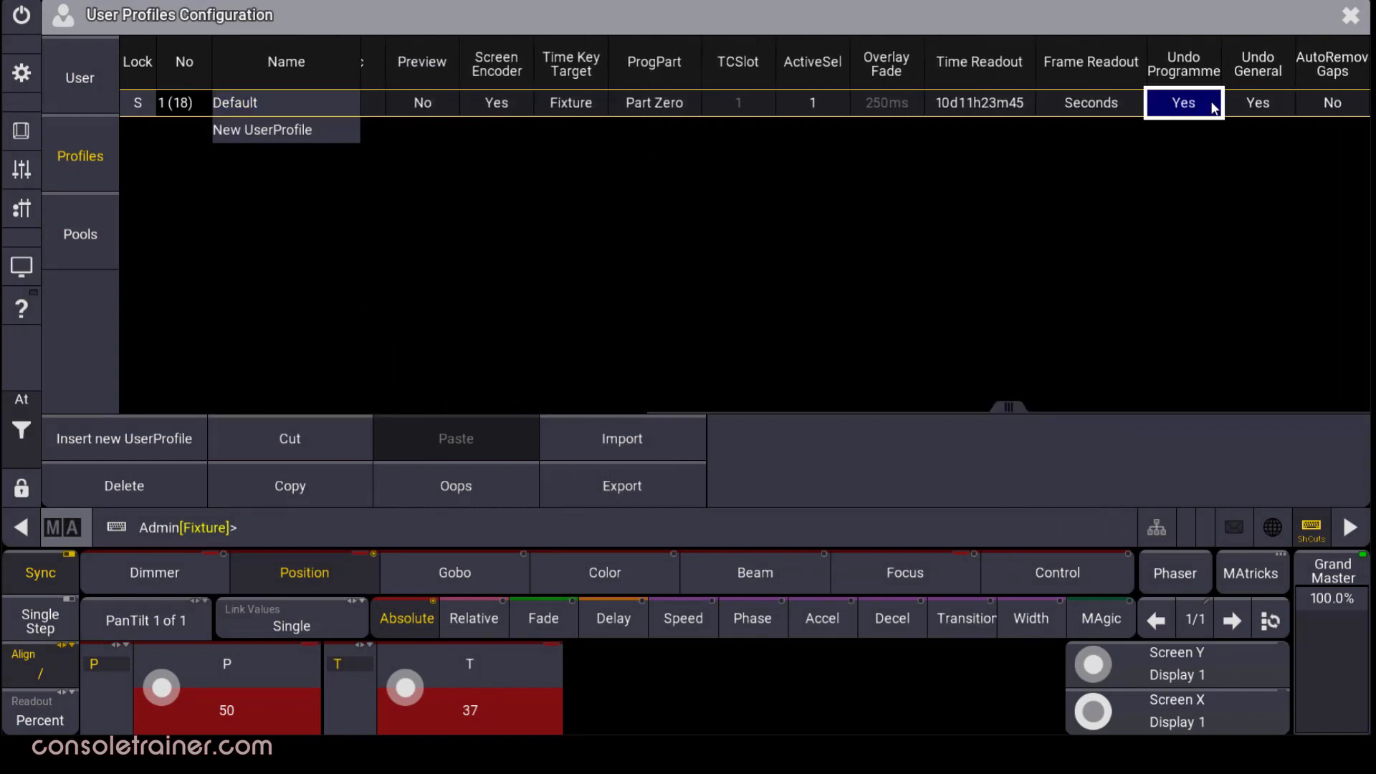
pyautogui.click(1213, 105)
pyautogui.click(1282, 104)
pyautogui.click(1282, 105)
pyautogui.click(1195, 110)
pyautogui.click(1194, 110)
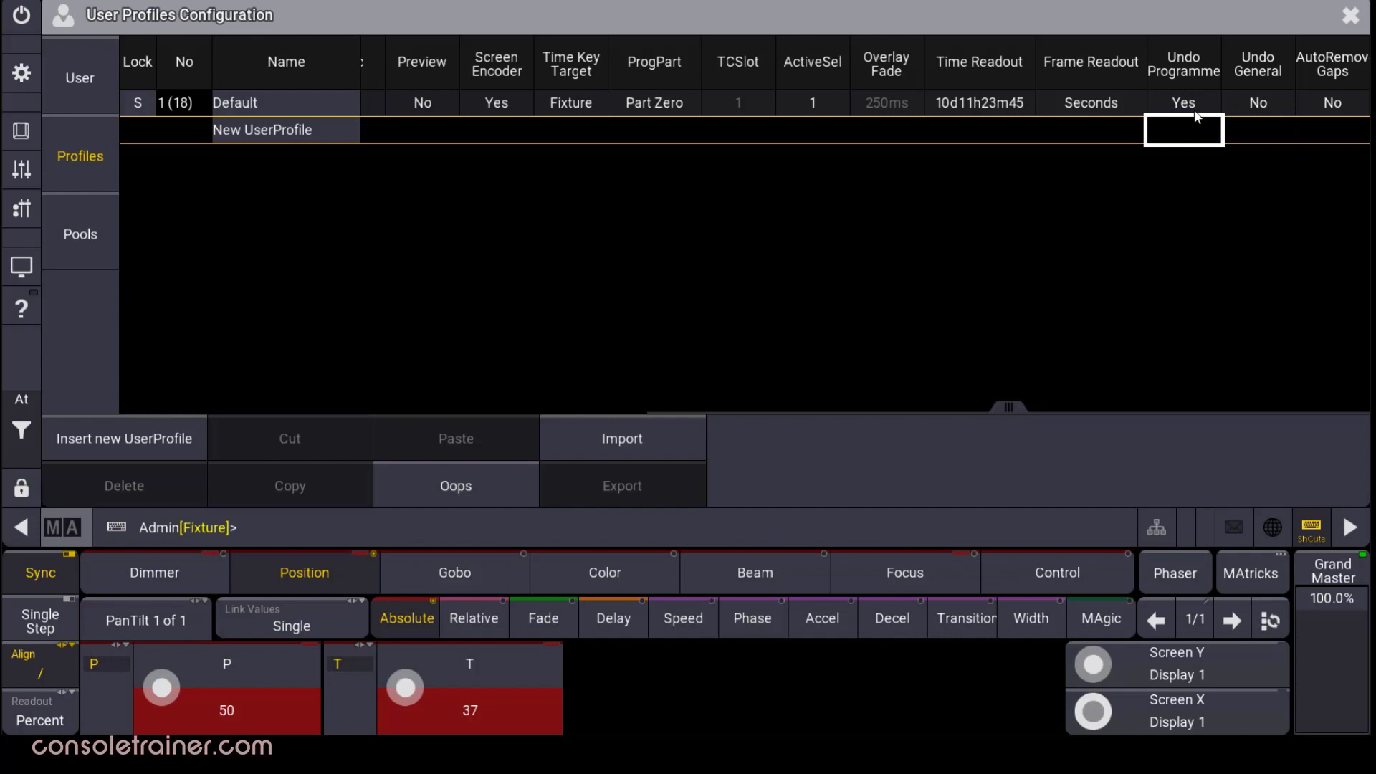
pyautogui.click(1283, 103)
pyautogui.click(1284, 106)
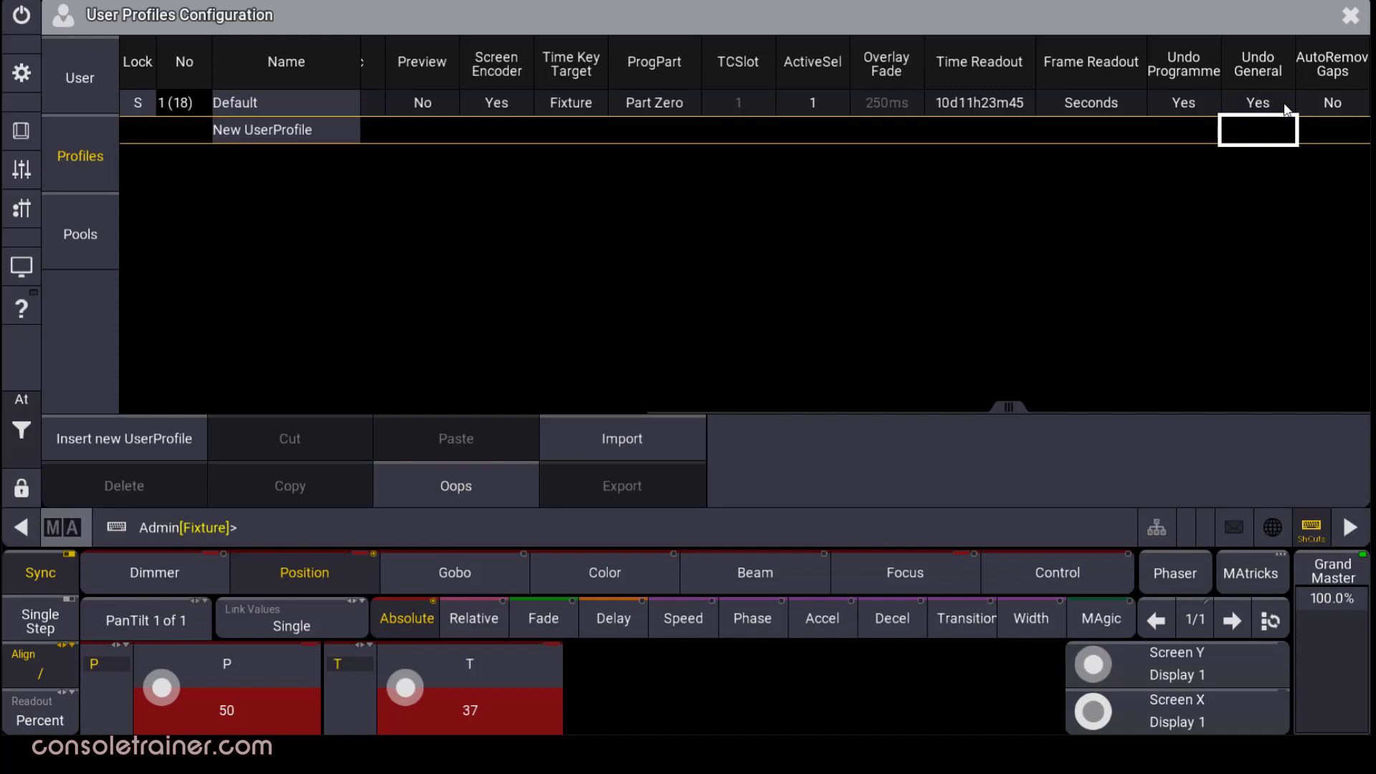
pyautogui.click(1353, 15)
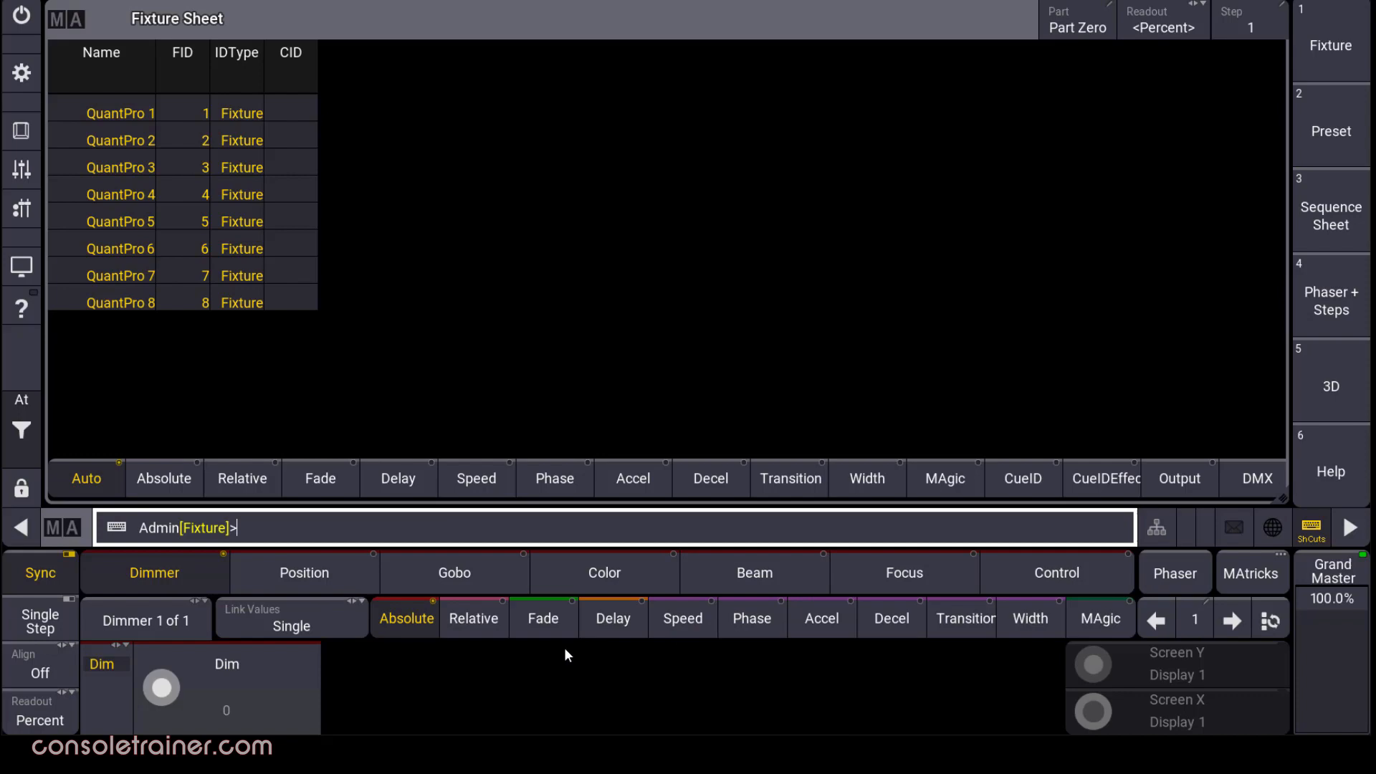
# Try the Fade and Delay layers, return to Absolute, and show the Command Section.
pyautogui.click(564, 629)
pyautogui.click(620, 636)
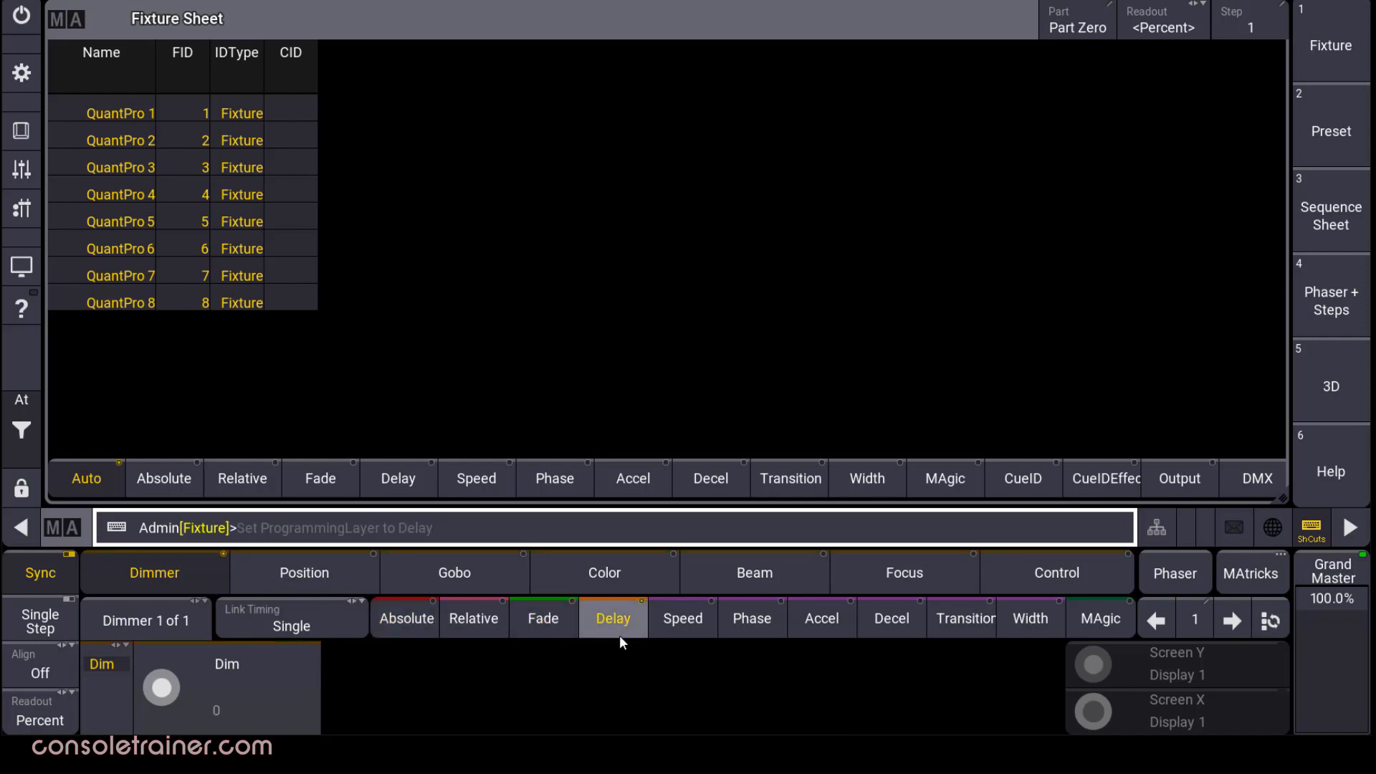
pyautogui.click(404, 615)
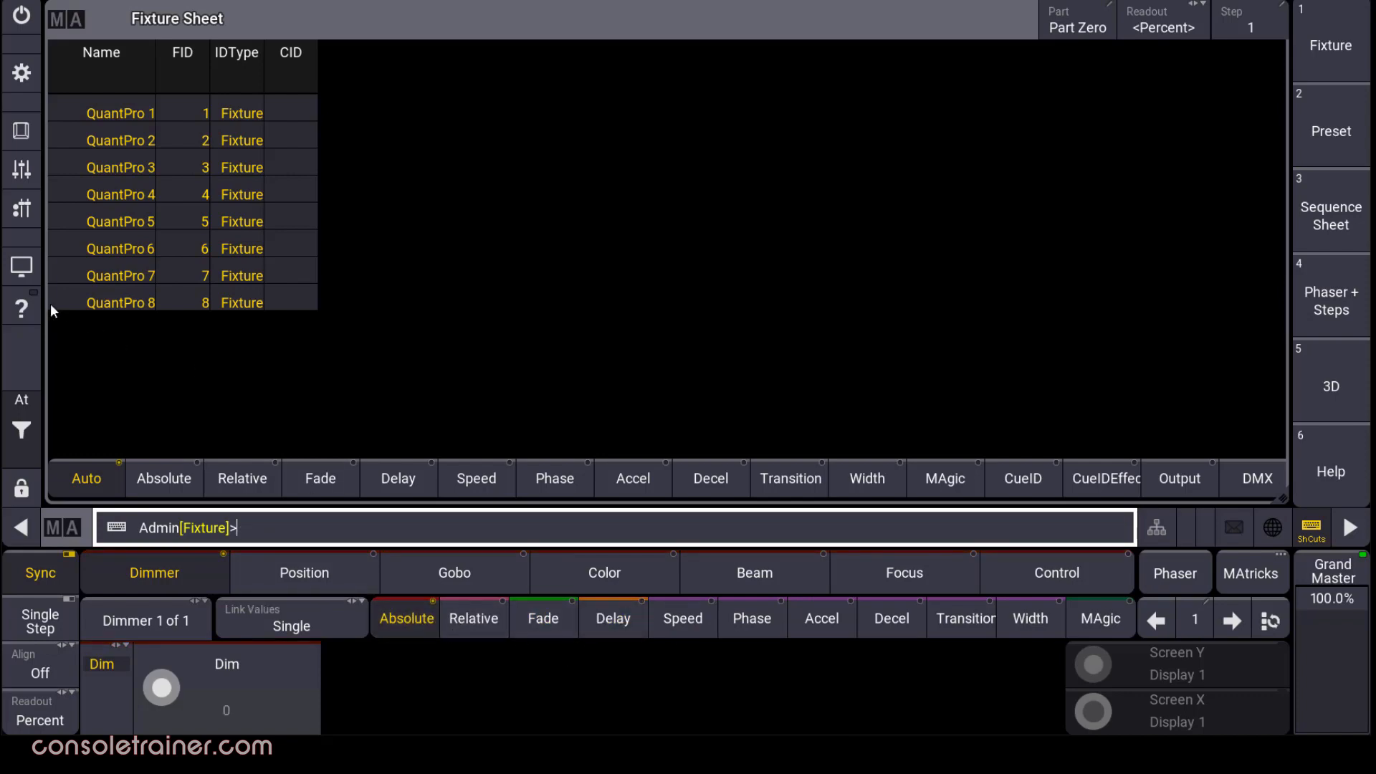
pyautogui.click(22, 130)
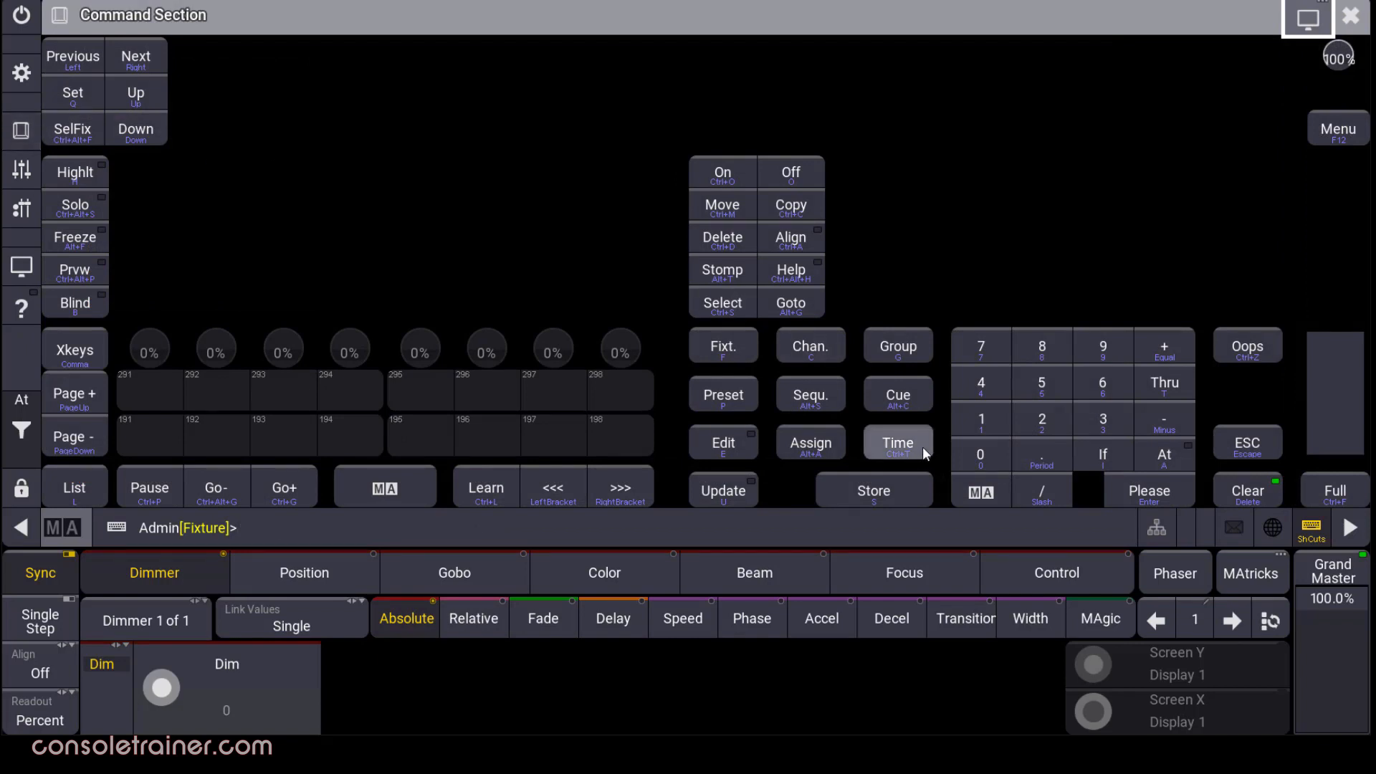
# Cycle the Time key through CueFade, Relative, Fade and Delay, then clear the command line.
pyautogui.click(923, 446)
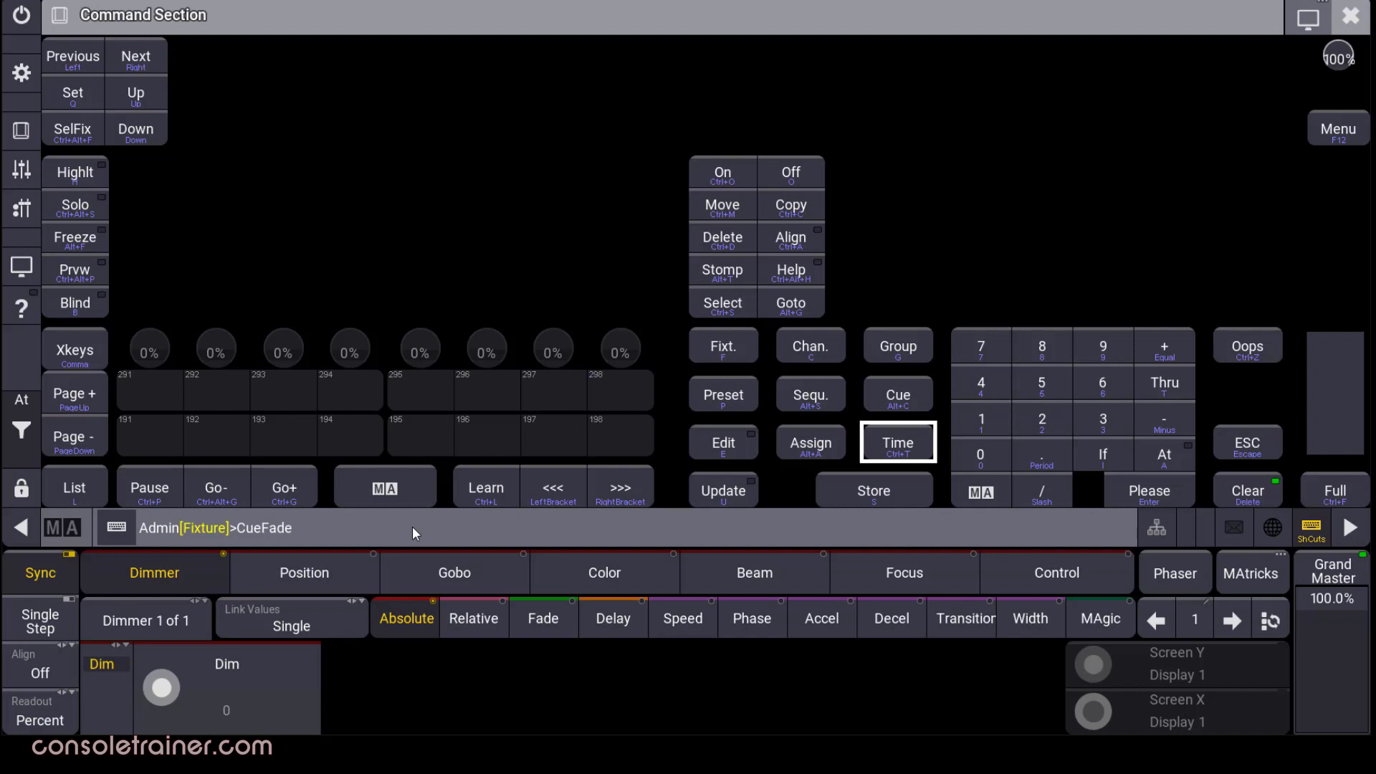
pyautogui.click(1273, 345)
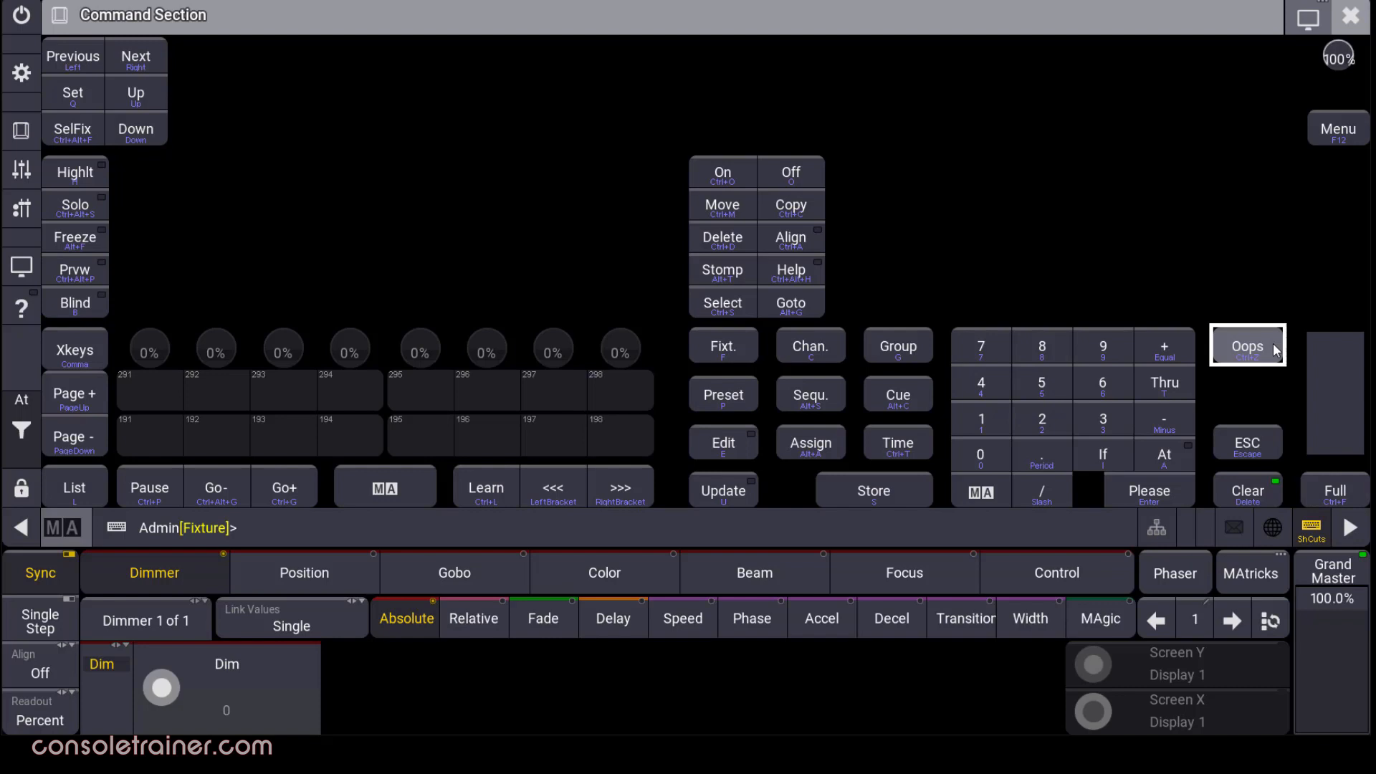
pyautogui.press('shift')
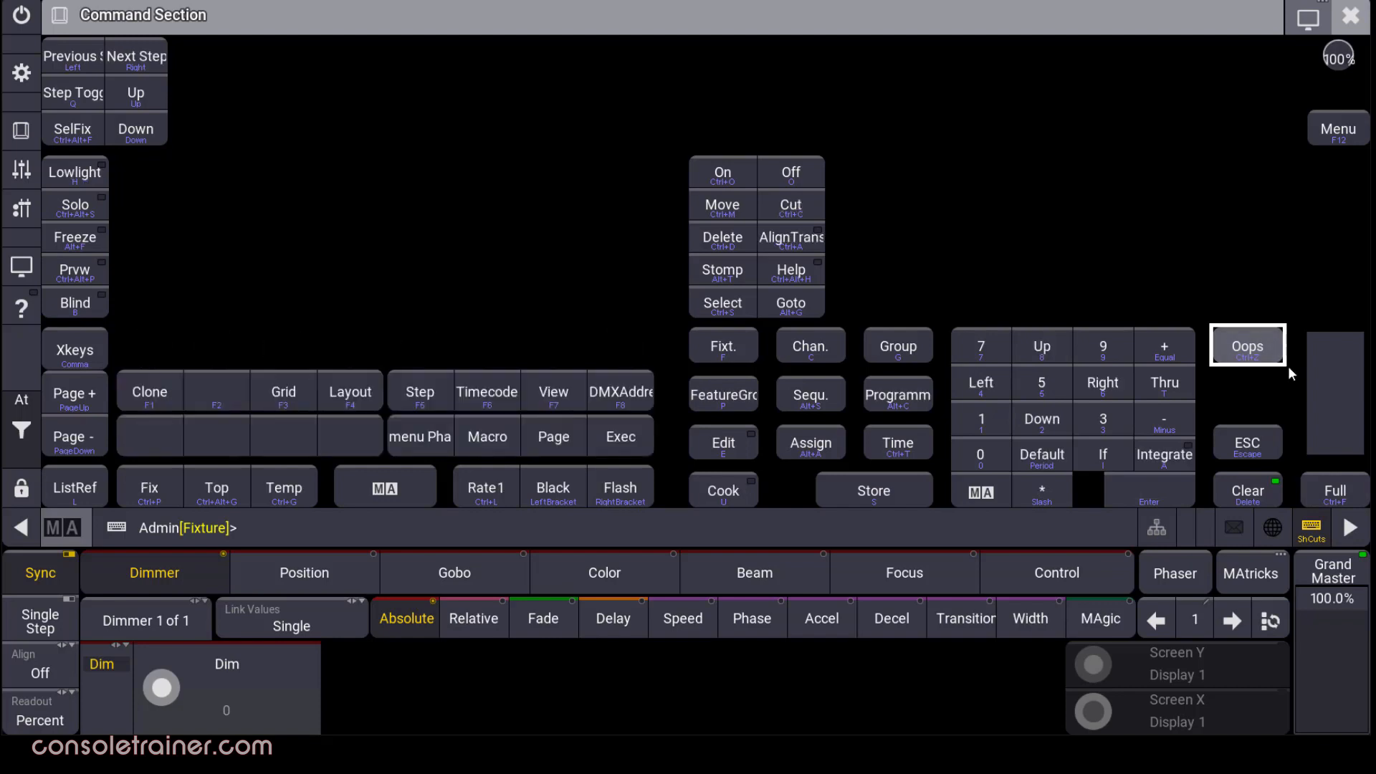
pyautogui.click(923, 455)
pyautogui.click(924, 455)
pyautogui.click(925, 455)
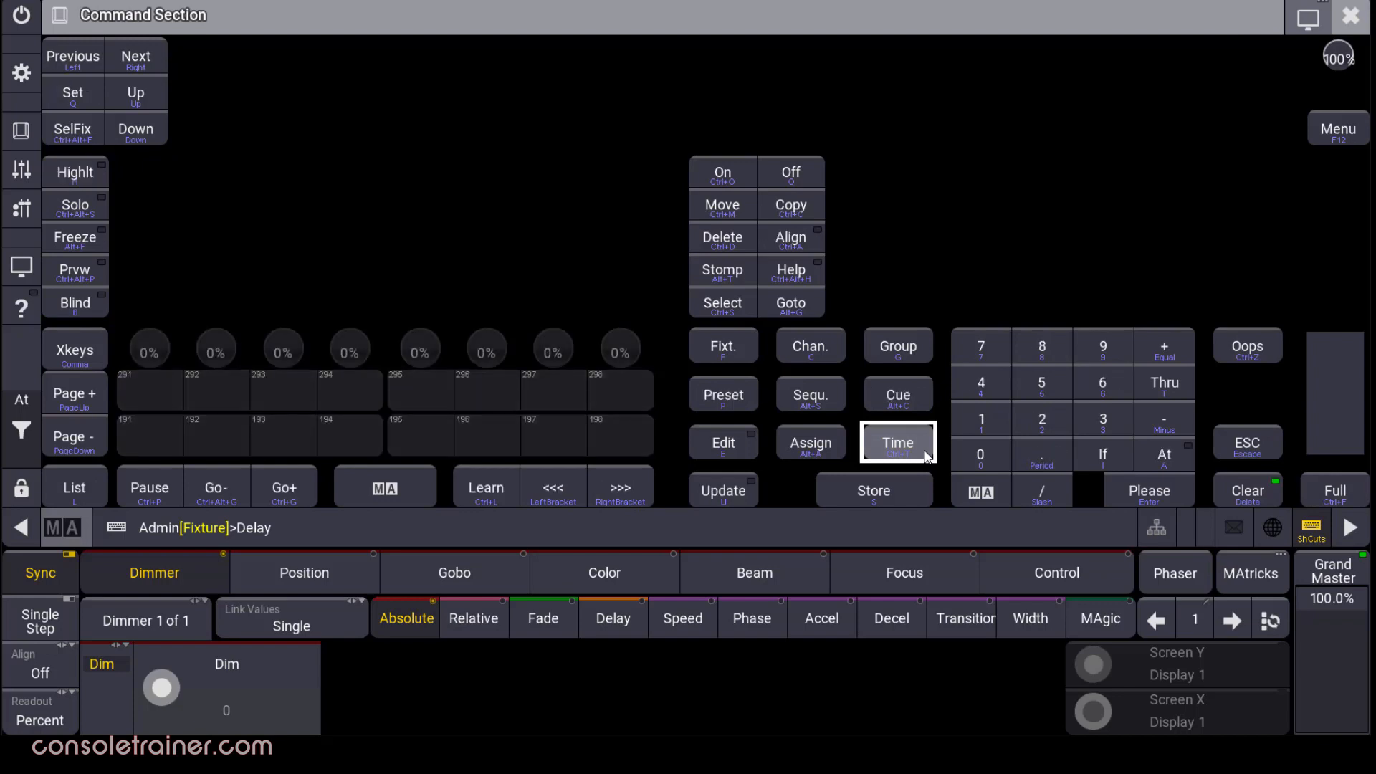
pyautogui.click(1251, 358)
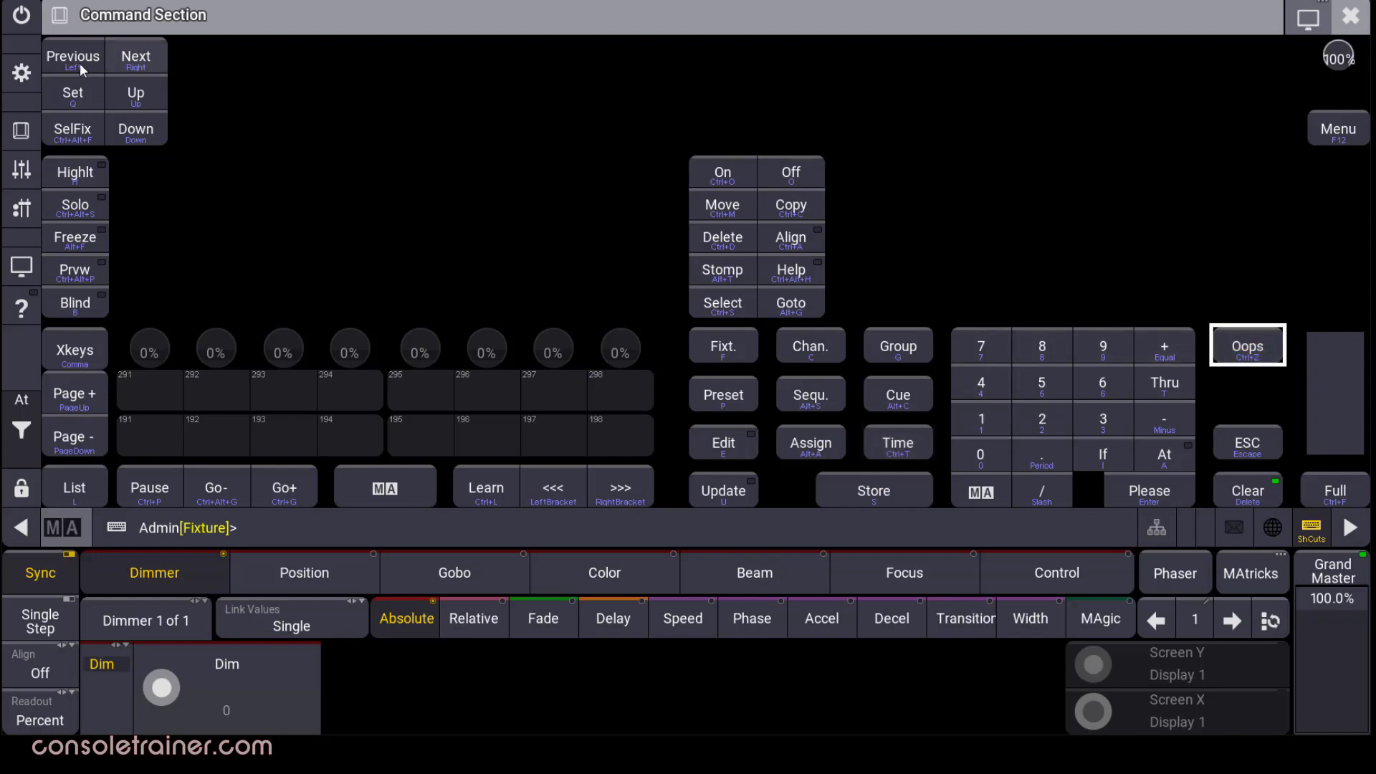
pyautogui.click(22, 74)
# Change the Default profile's Time Key Target from Cue to Fixture.
pyautogui.click(913, 380)
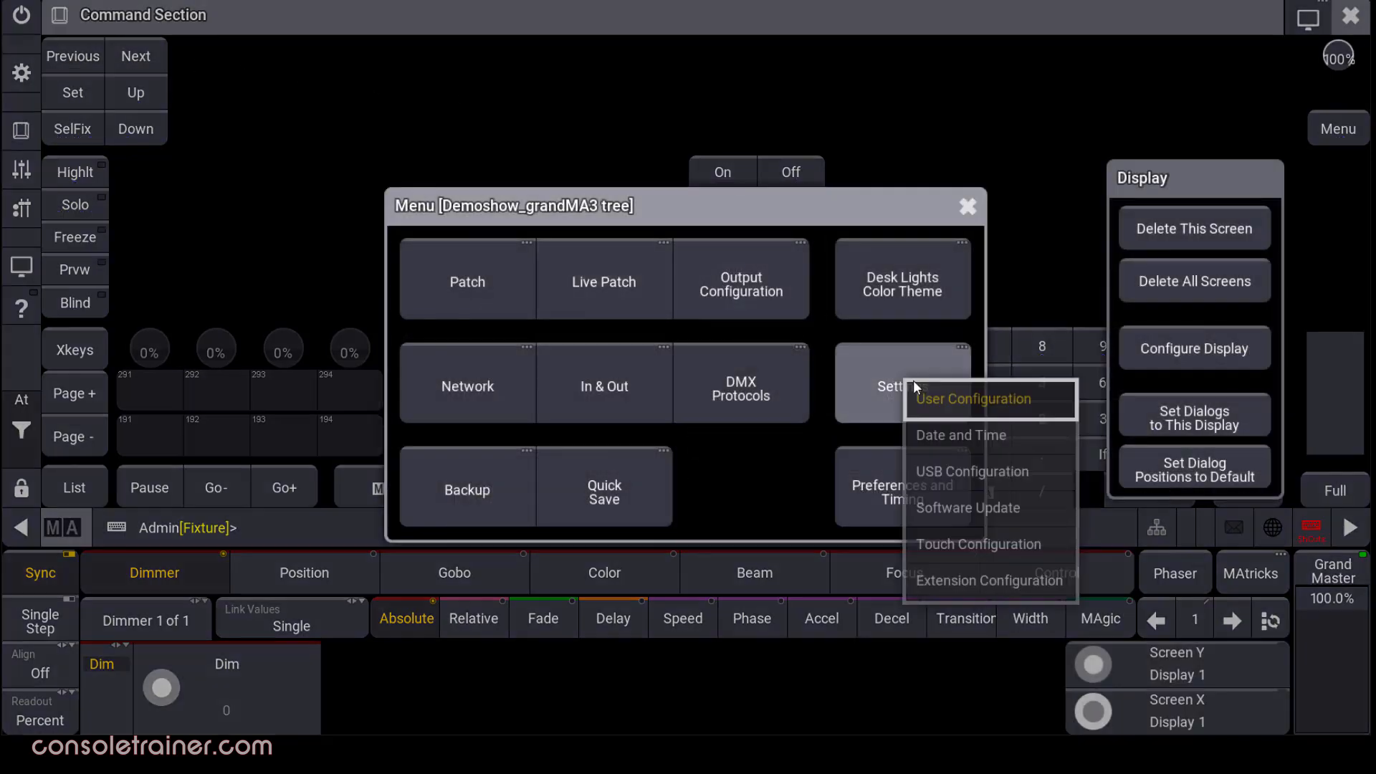
pyautogui.click(1041, 412)
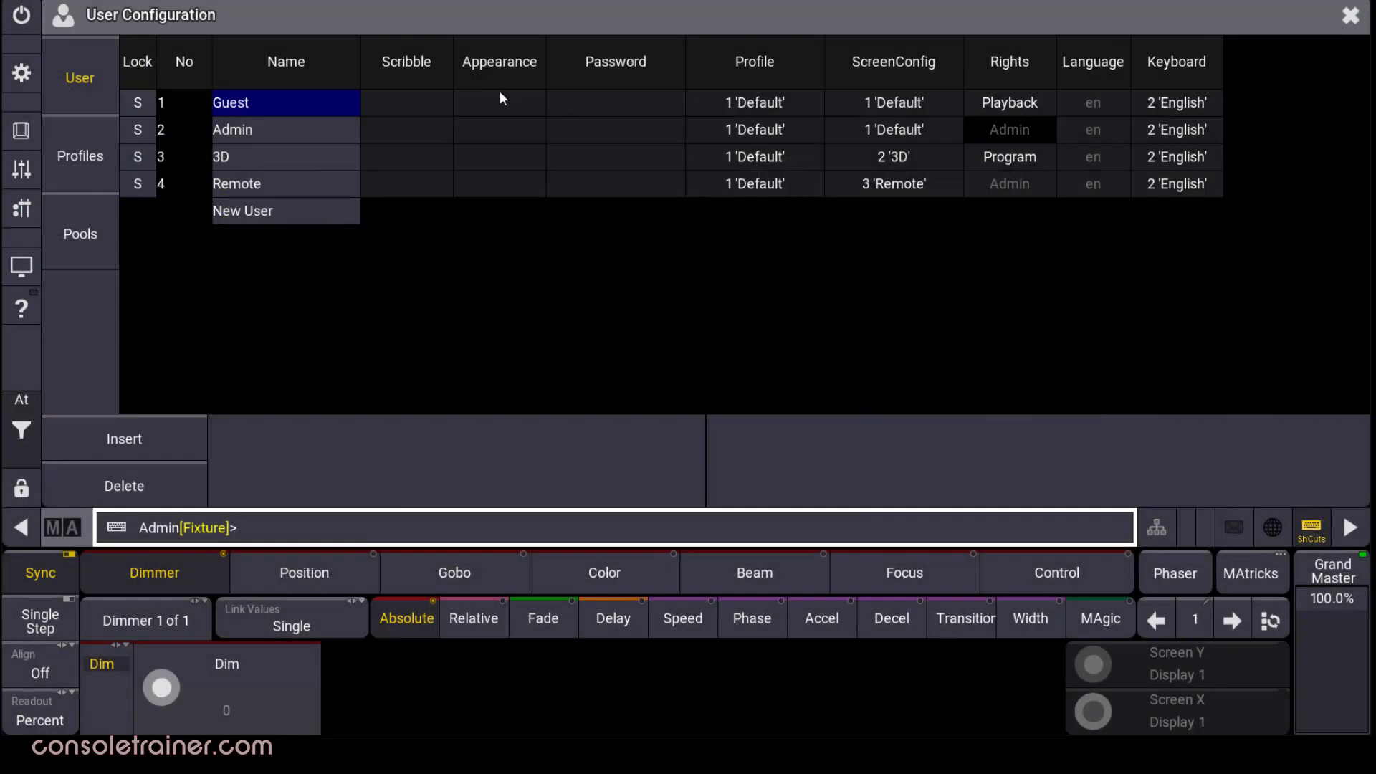
pyautogui.click(79, 148)
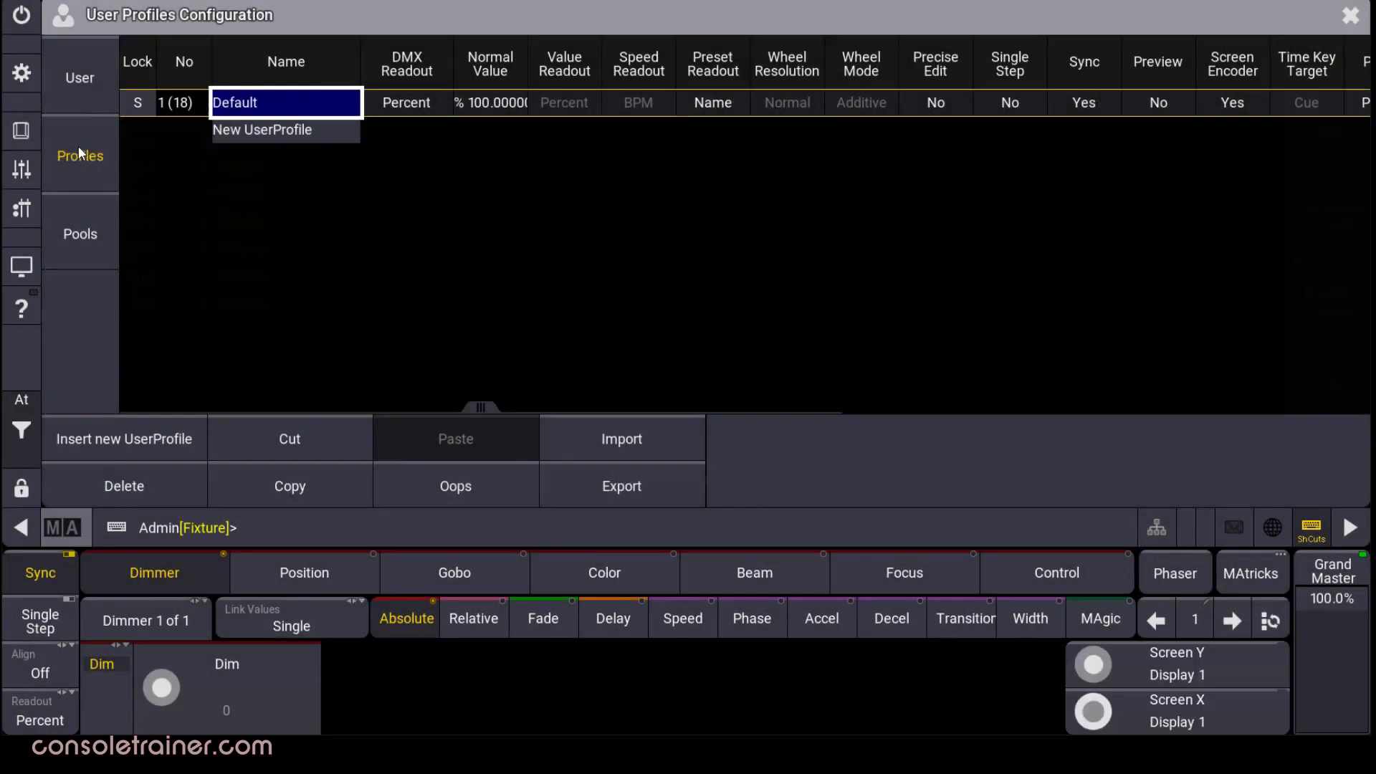
pyautogui.click(1324, 104)
pyautogui.click(1325, 104)
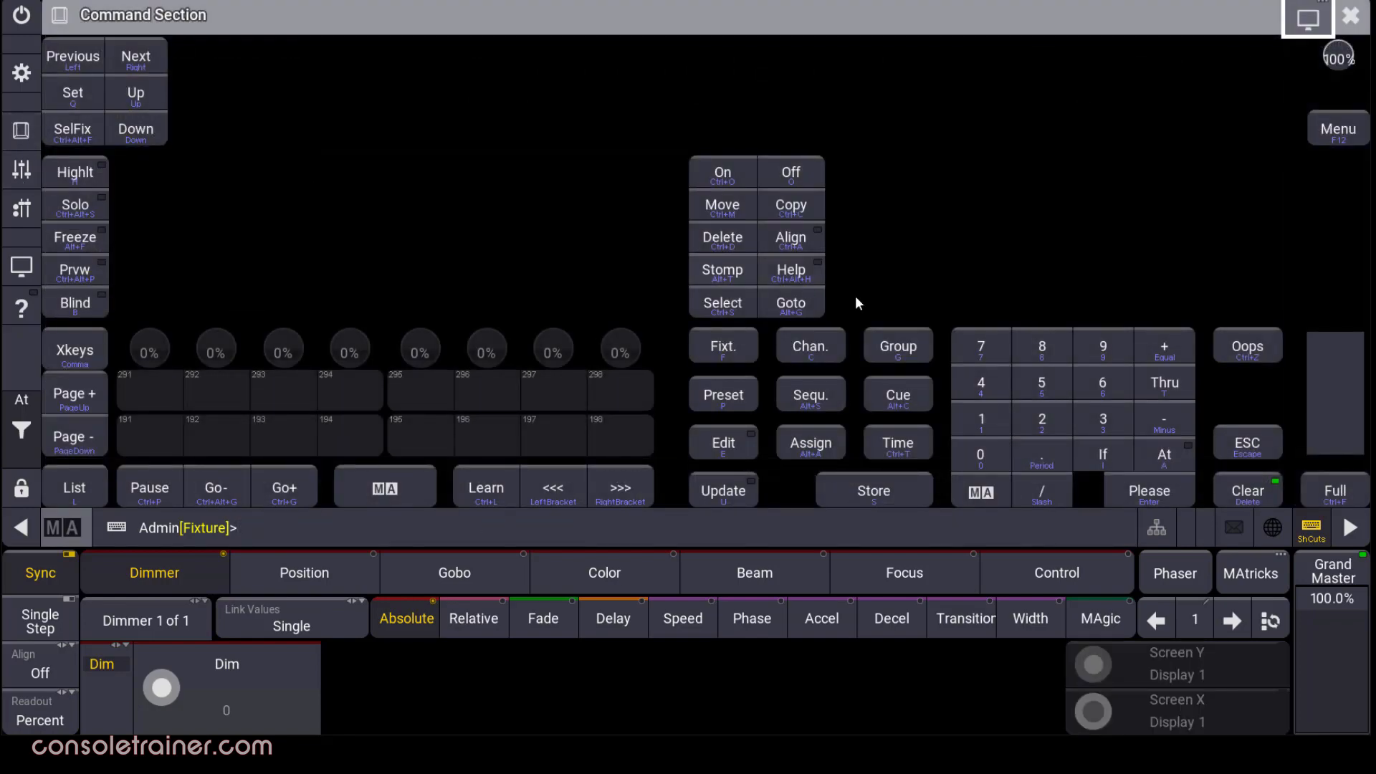
# Test the Time key with Fade and Delay, clear the line, then enter Cue with fade timing.
pyautogui.click(916, 453)
pyautogui.click(918, 458)
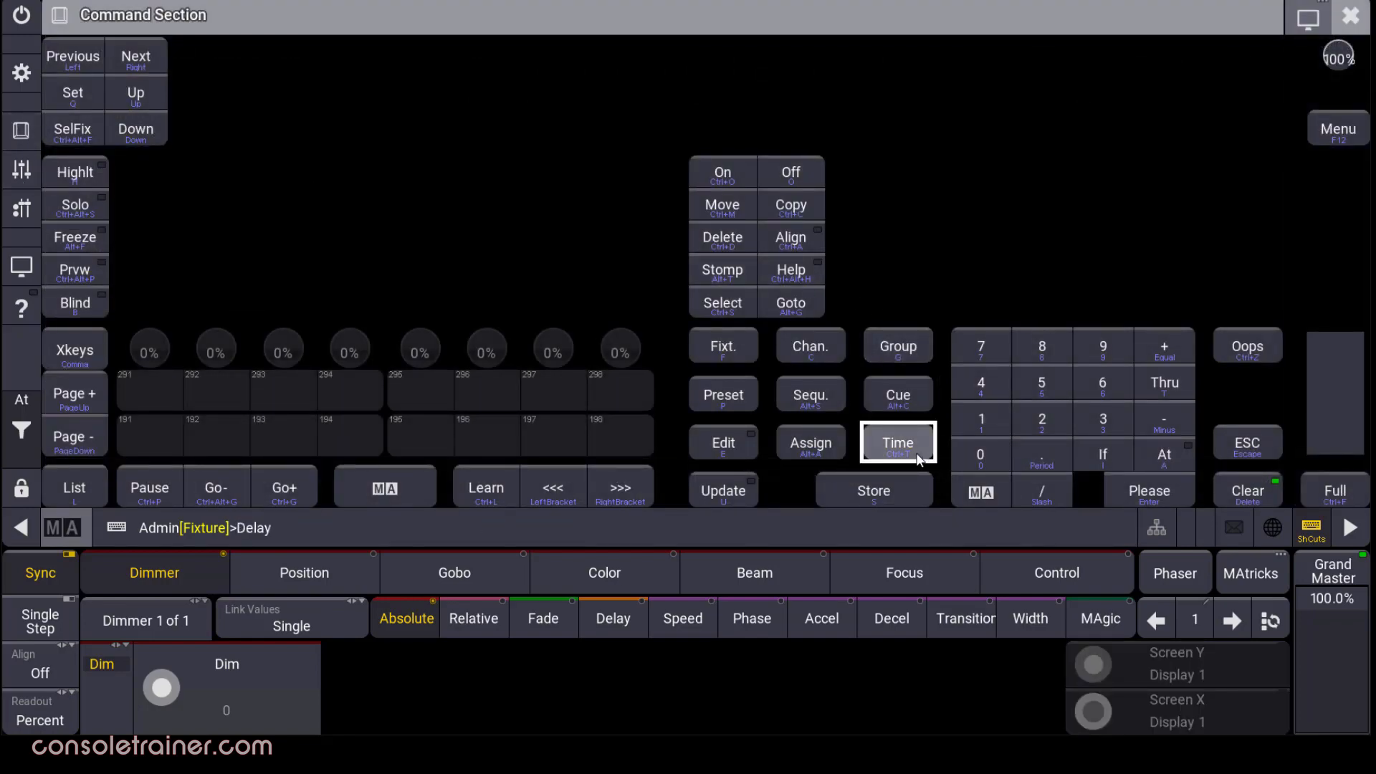
pyautogui.hotkey('ctrl', 'z')
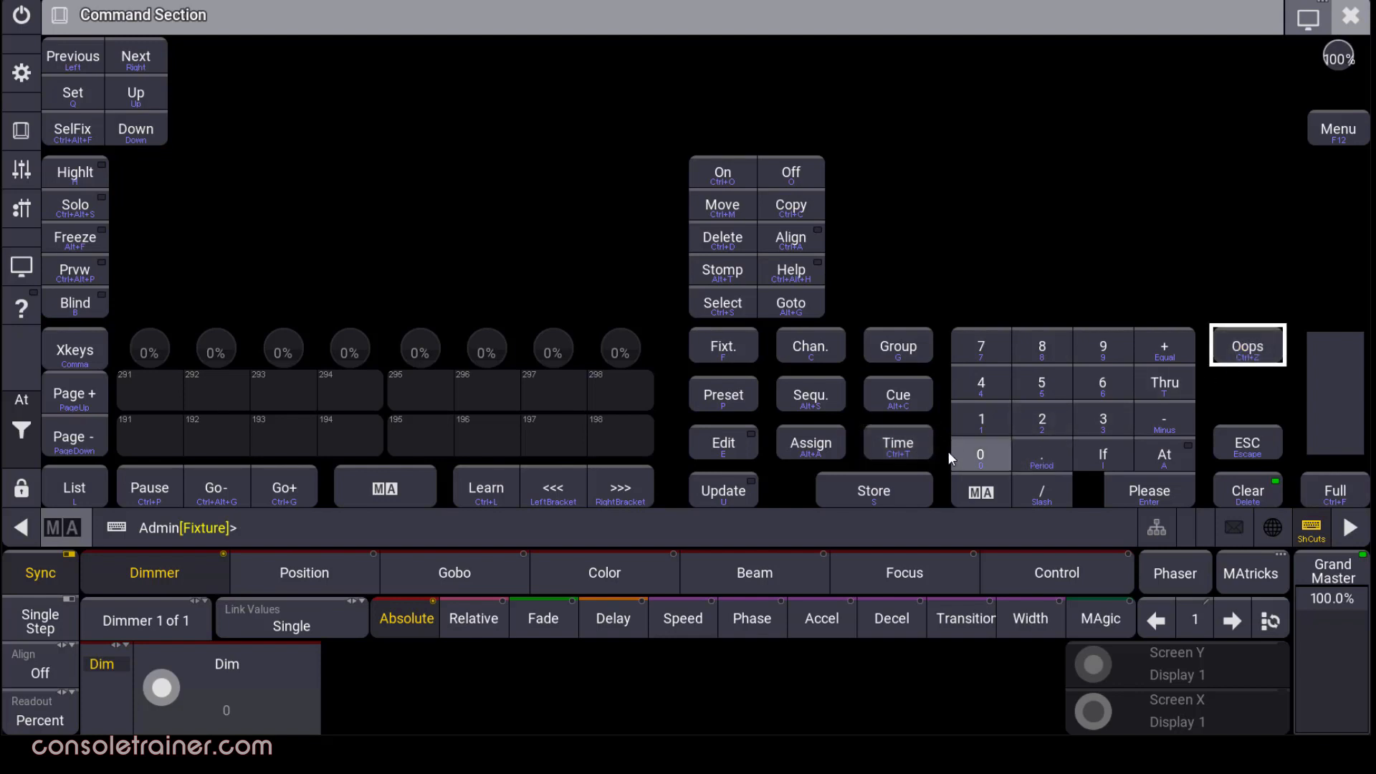
pyautogui.click(906, 404)
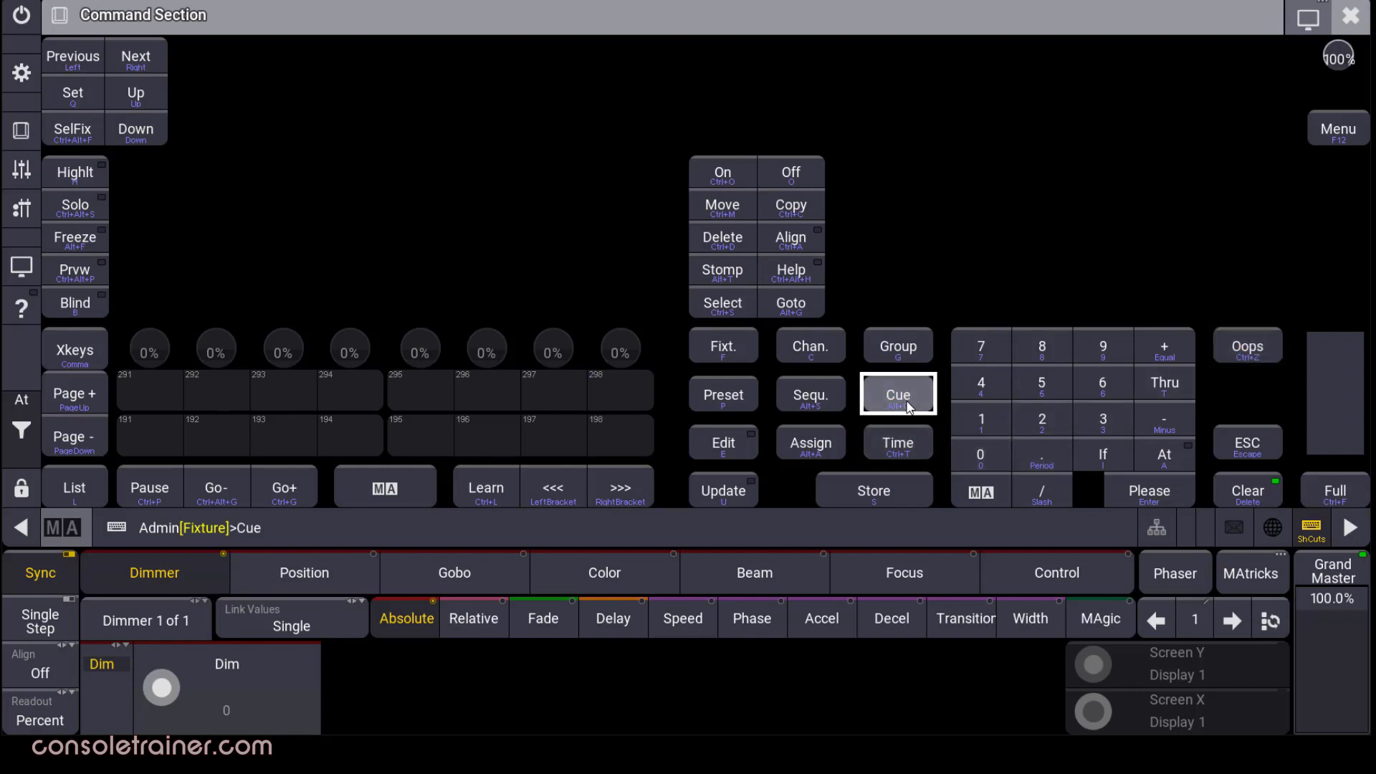
pyautogui.click(920, 445)
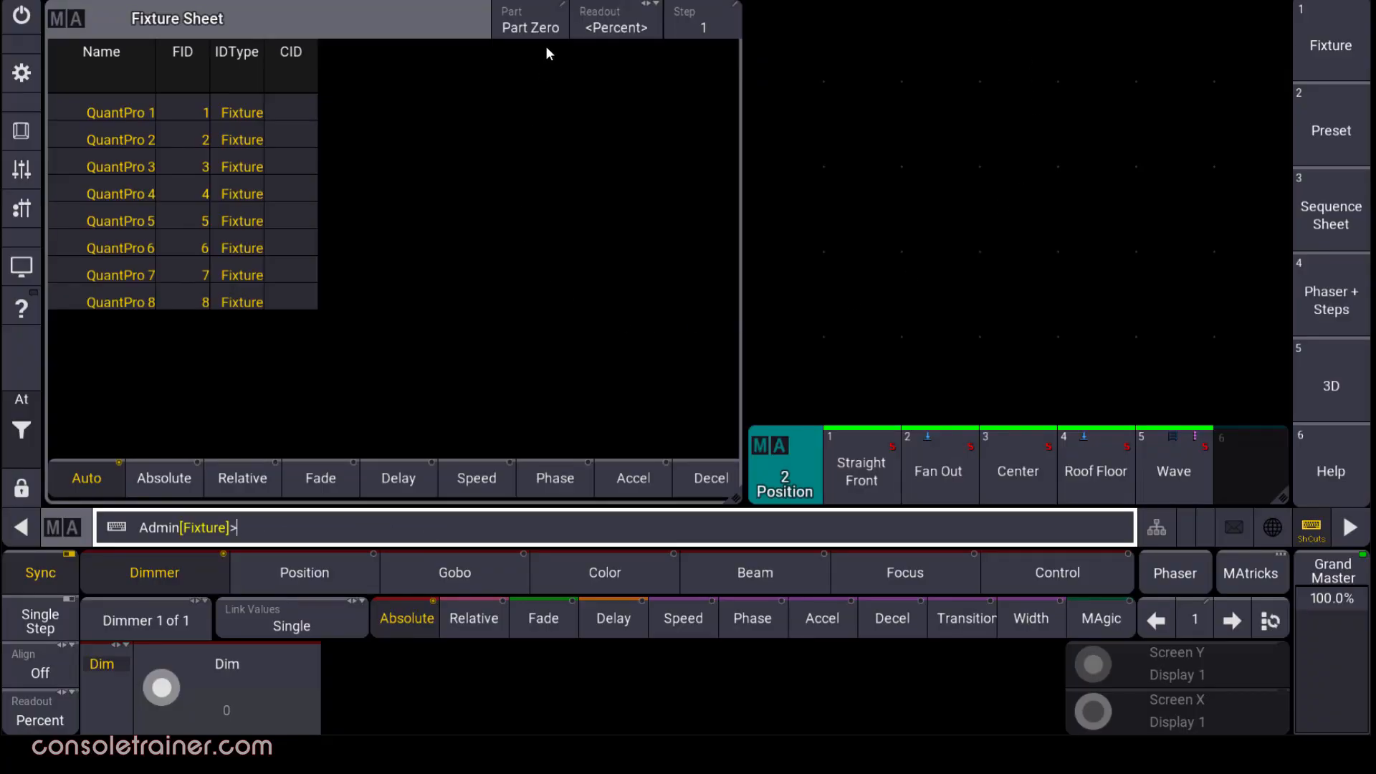
# Add a Prog. Parts window from the More tab into the empty area beside the Fixture Sheet.
pyautogui.click(781, 35)
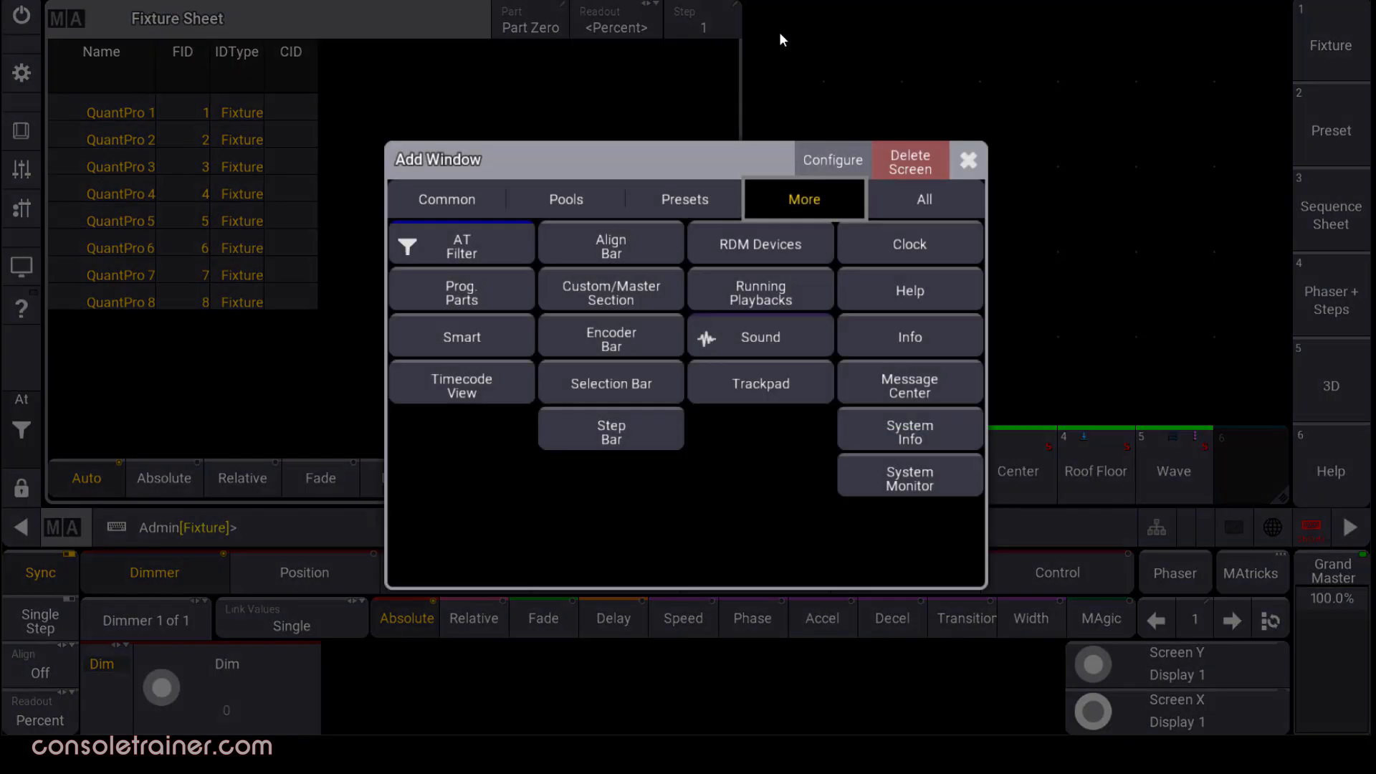
pyautogui.click(494, 296)
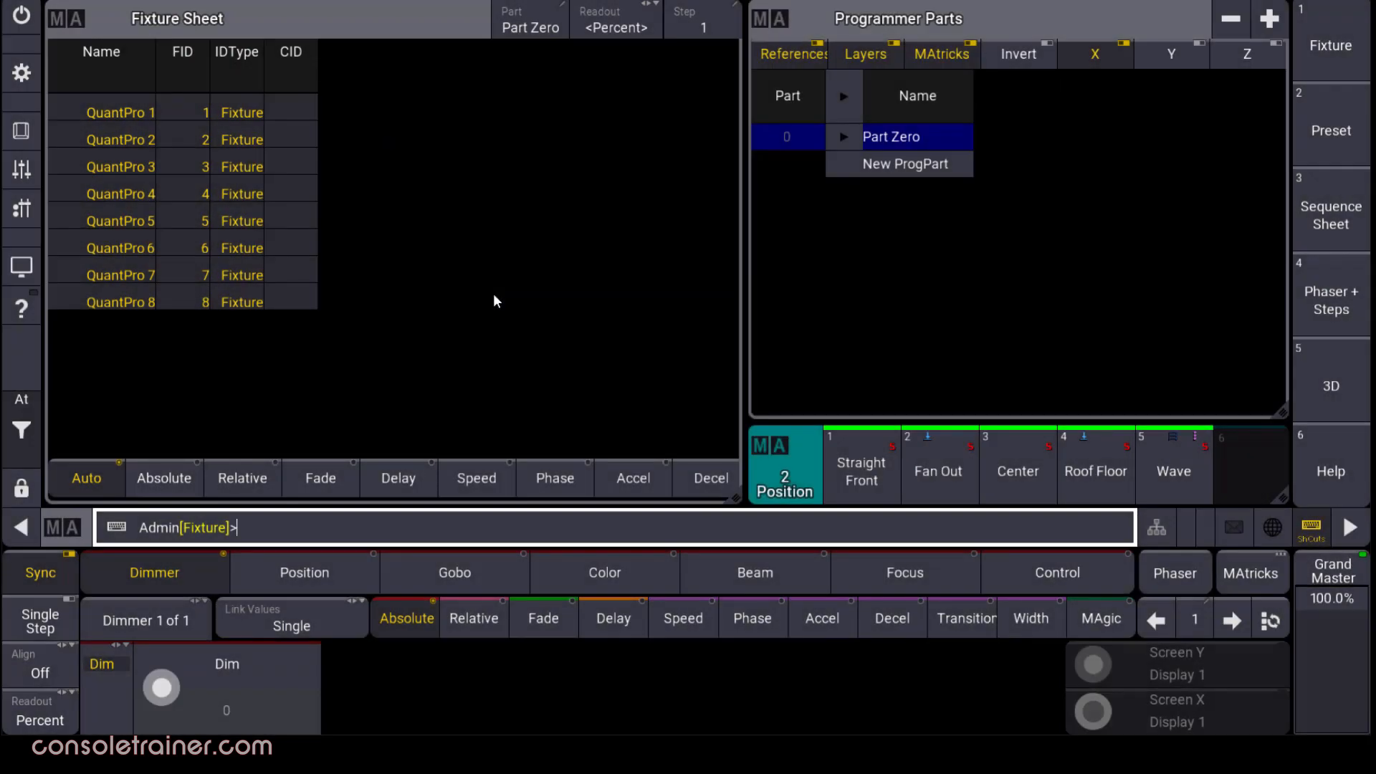
# Create Part 1 and apply the Fan Out position preset to Part Zero.
pyautogui.click(959, 171)
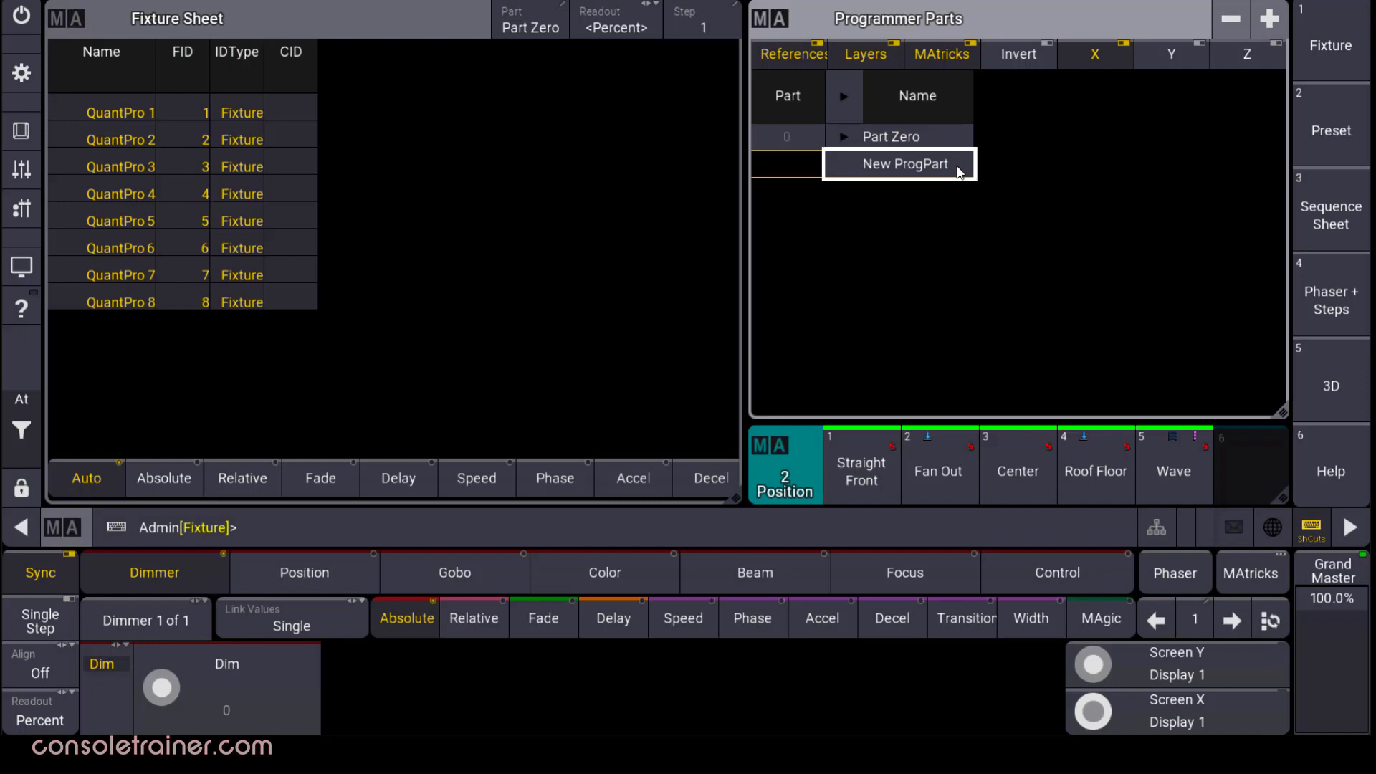
pyautogui.click(959, 171)
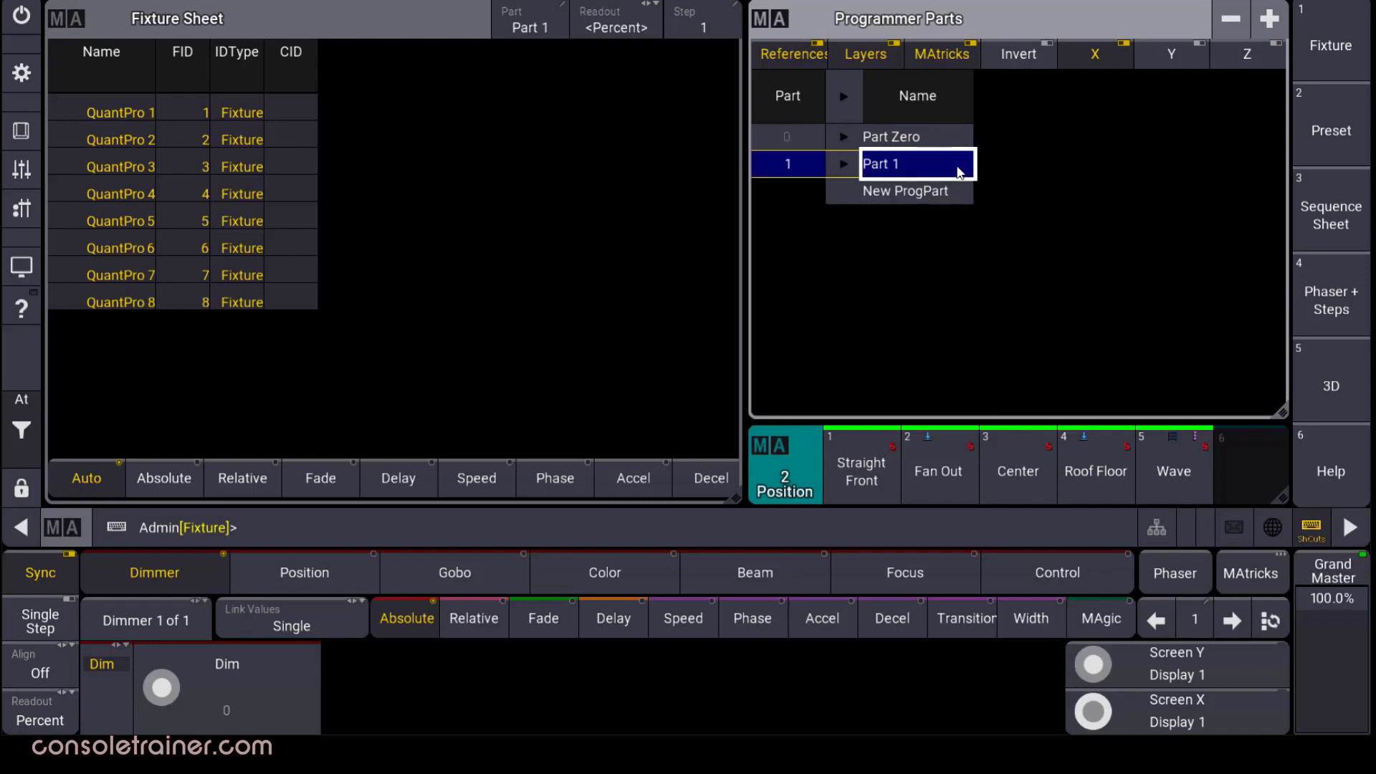
pyautogui.click(548, 27)
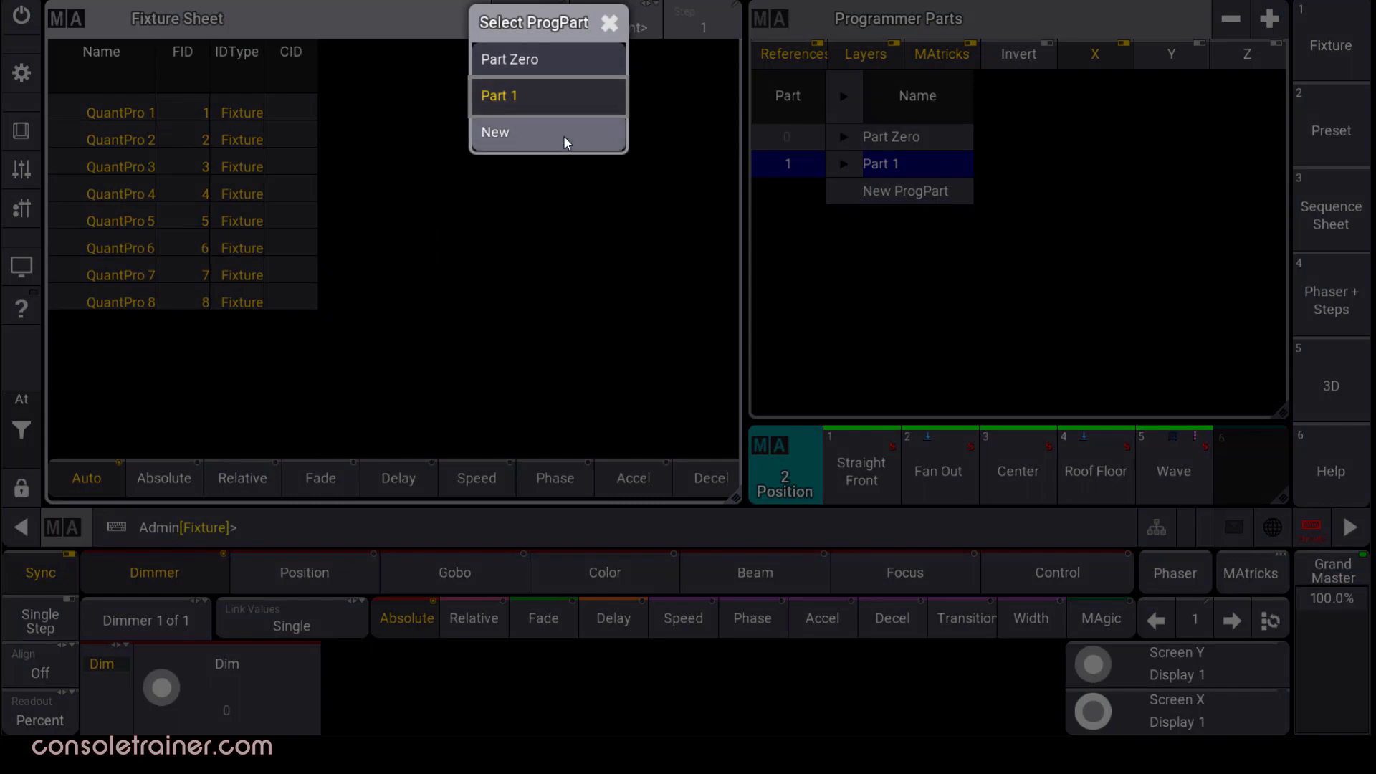
pyautogui.click(610, 23)
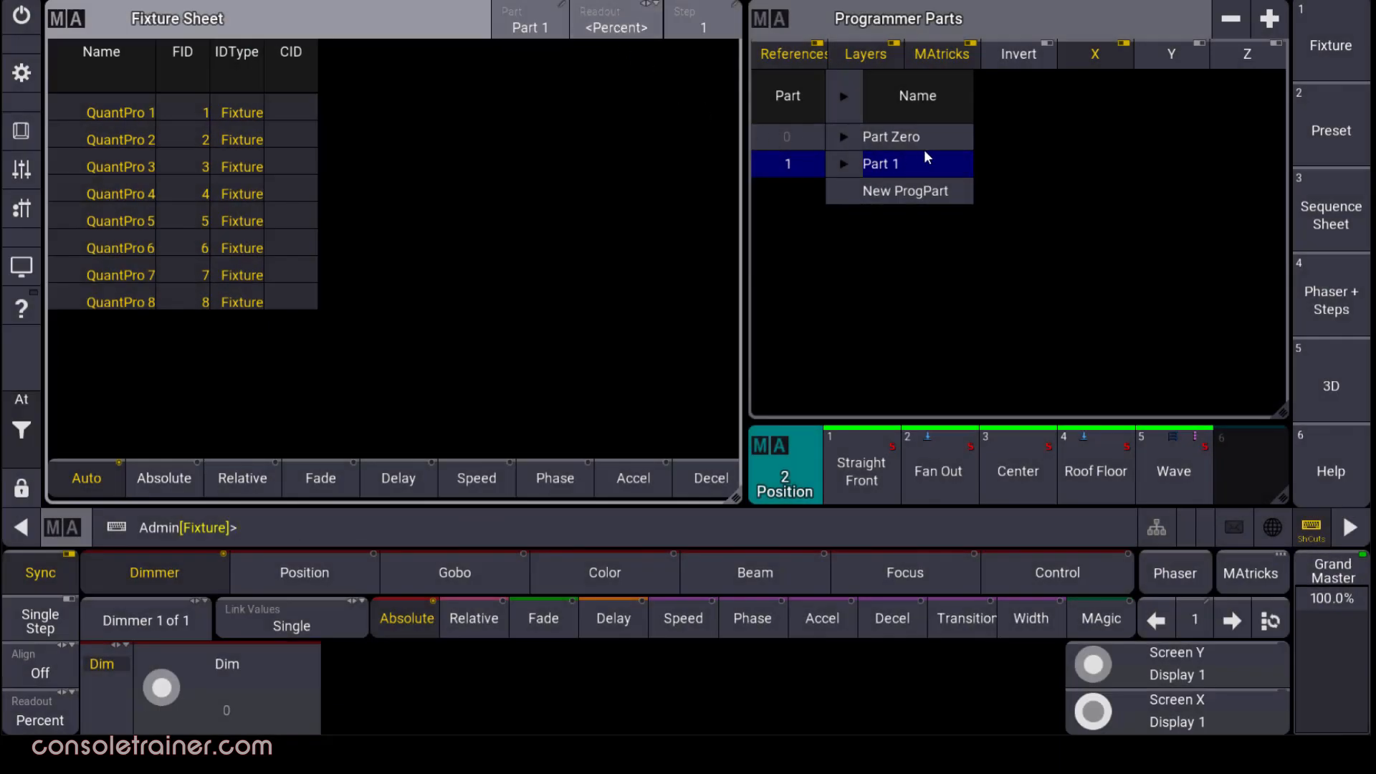
pyautogui.click(953, 137)
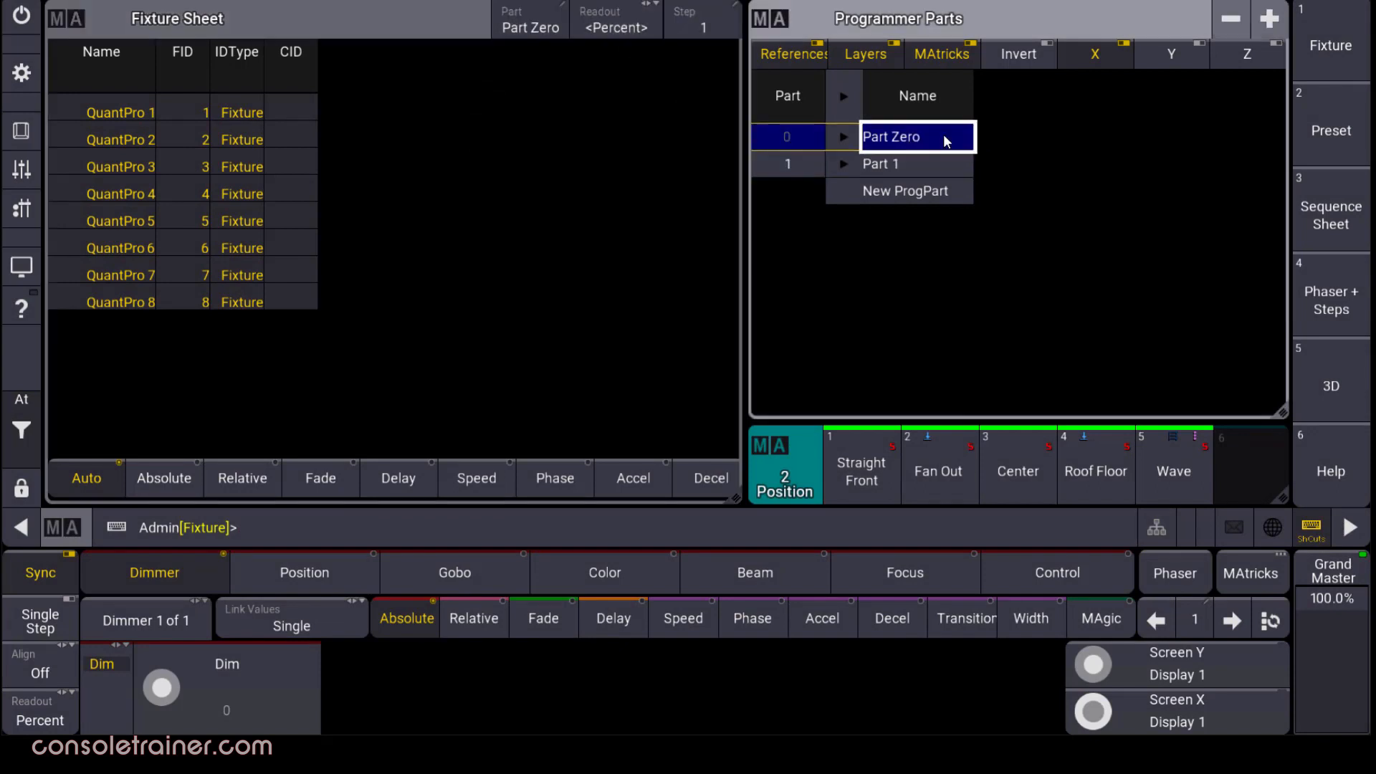
pyautogui.click(948, 172)
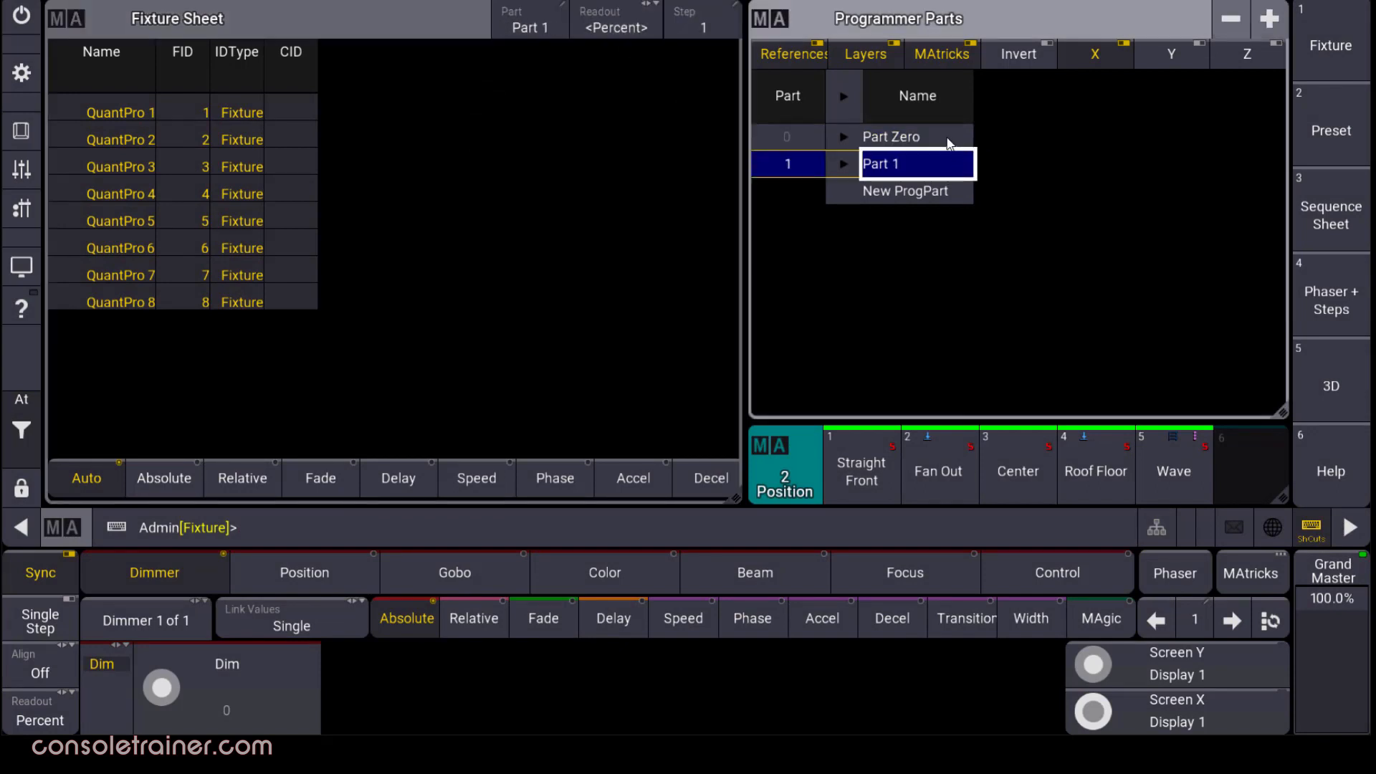
pyautogui.click(949, 140)
pyautogui.click(943, 471)
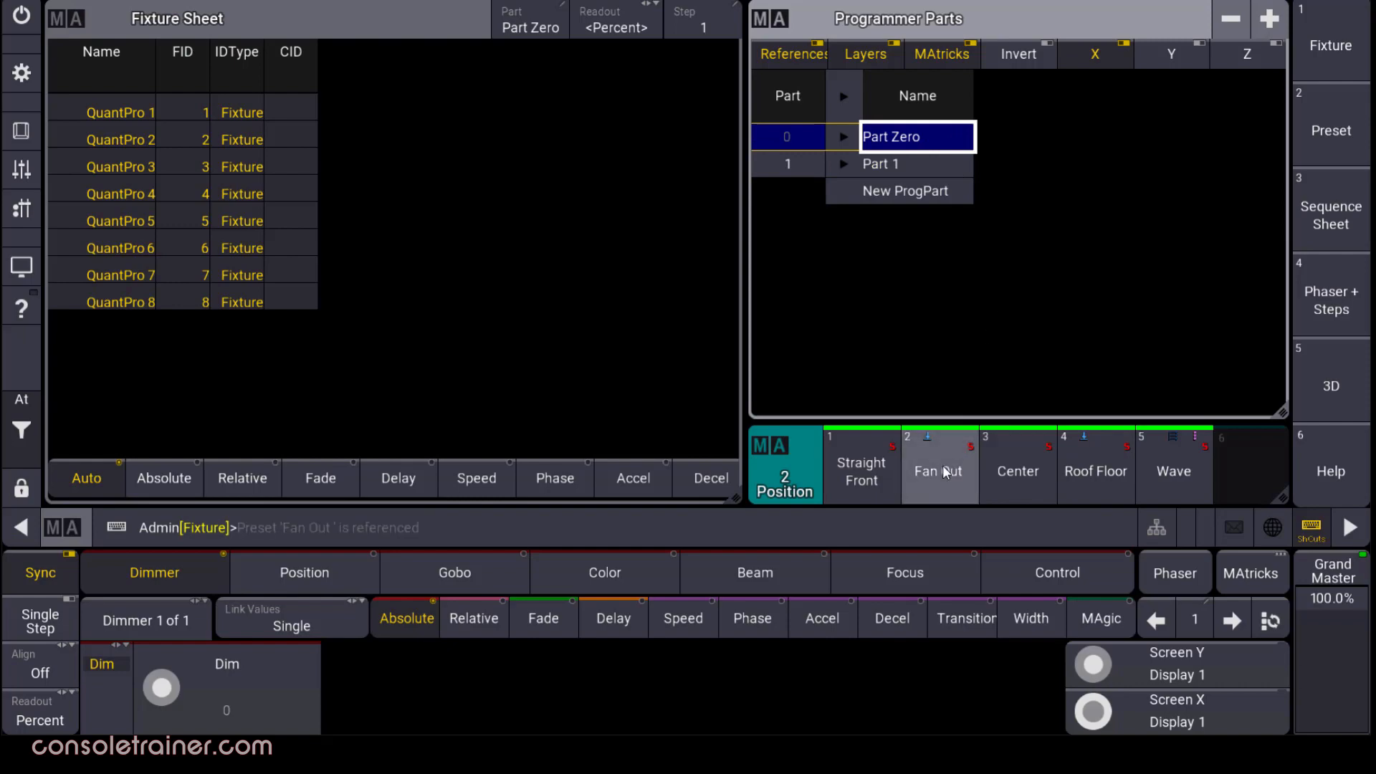
# Set all QuantPro dimmers to 100 in Part 1.
pyautogui.click(908, 160)
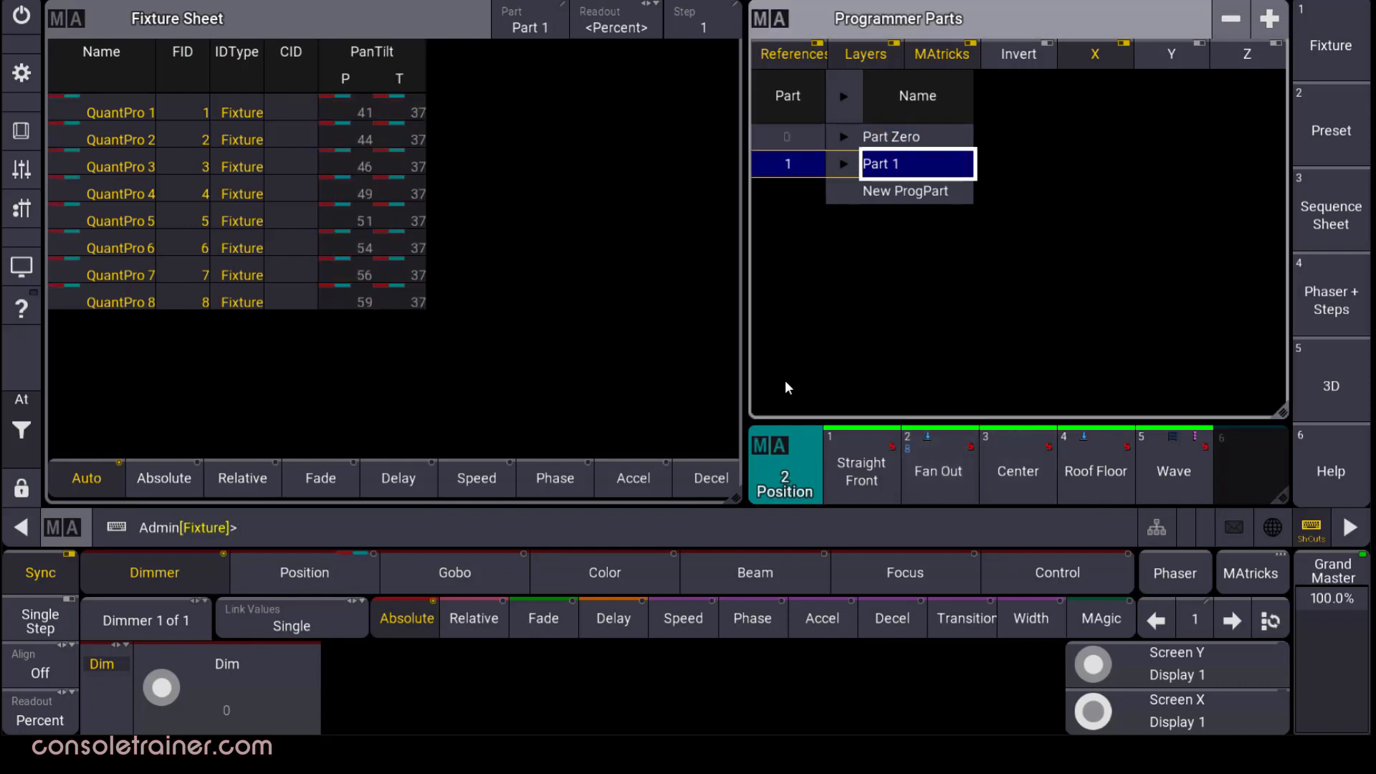
pyautogui.click(253, 719)
pyautogui.write('100')
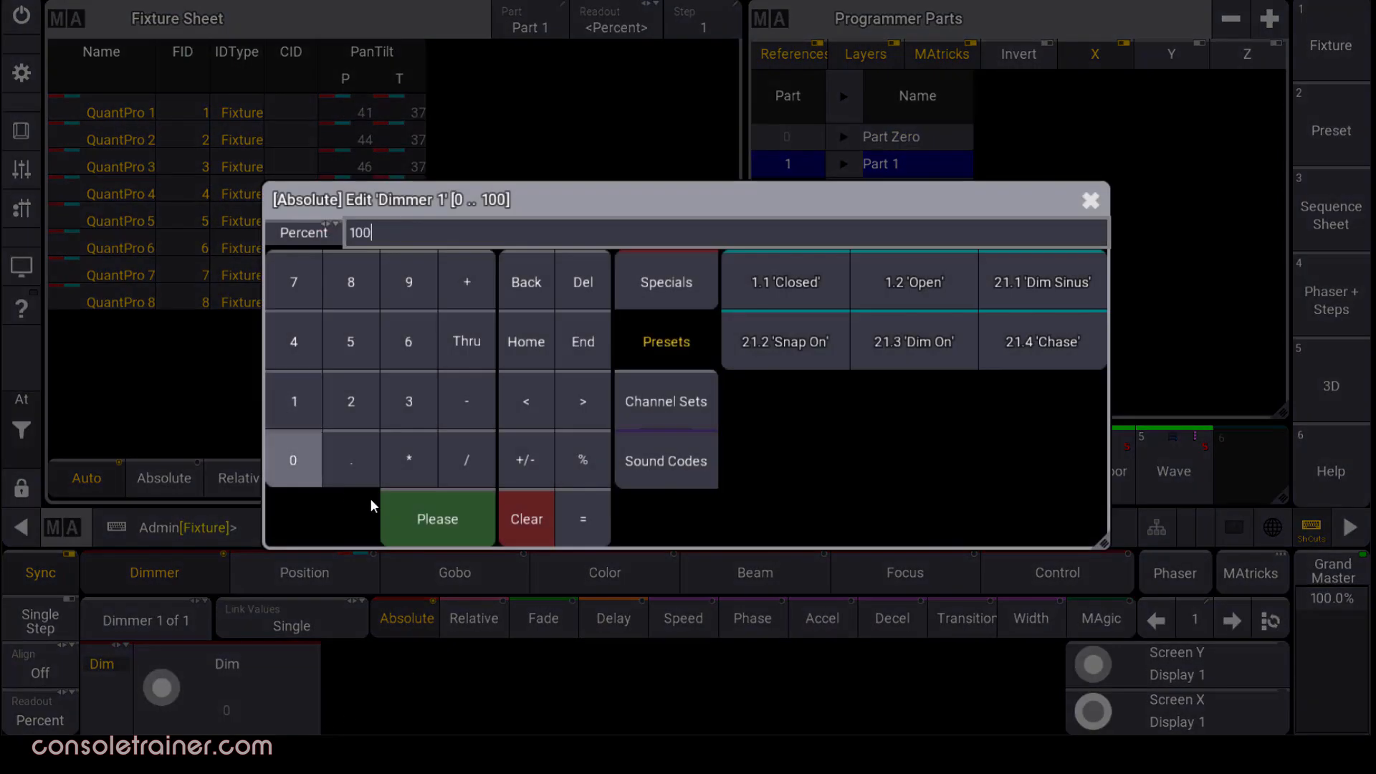
pyautogui.click(430, 520)
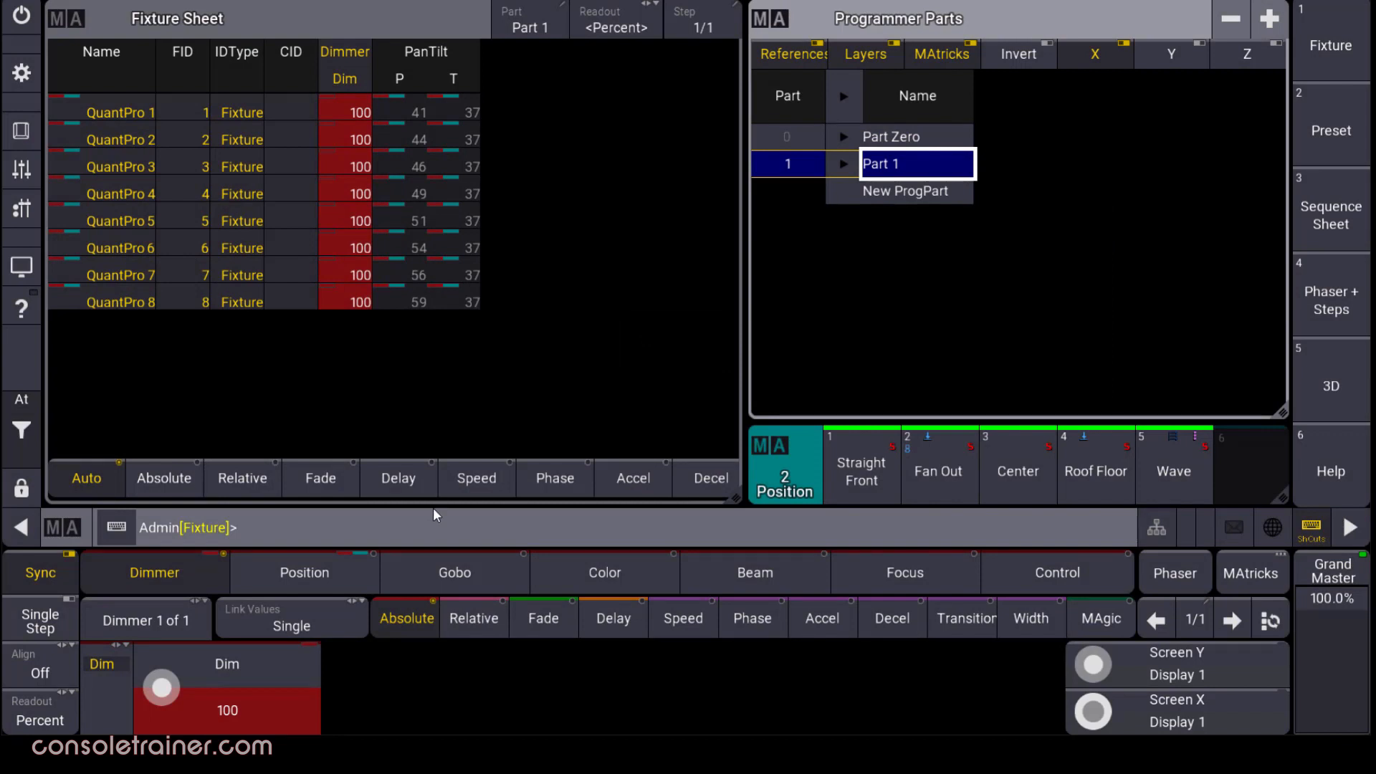
# Compare Part Zero and Part 1, make Part Zero active, and expand Part 1's recipe.
pyautogui.click(952, 134)
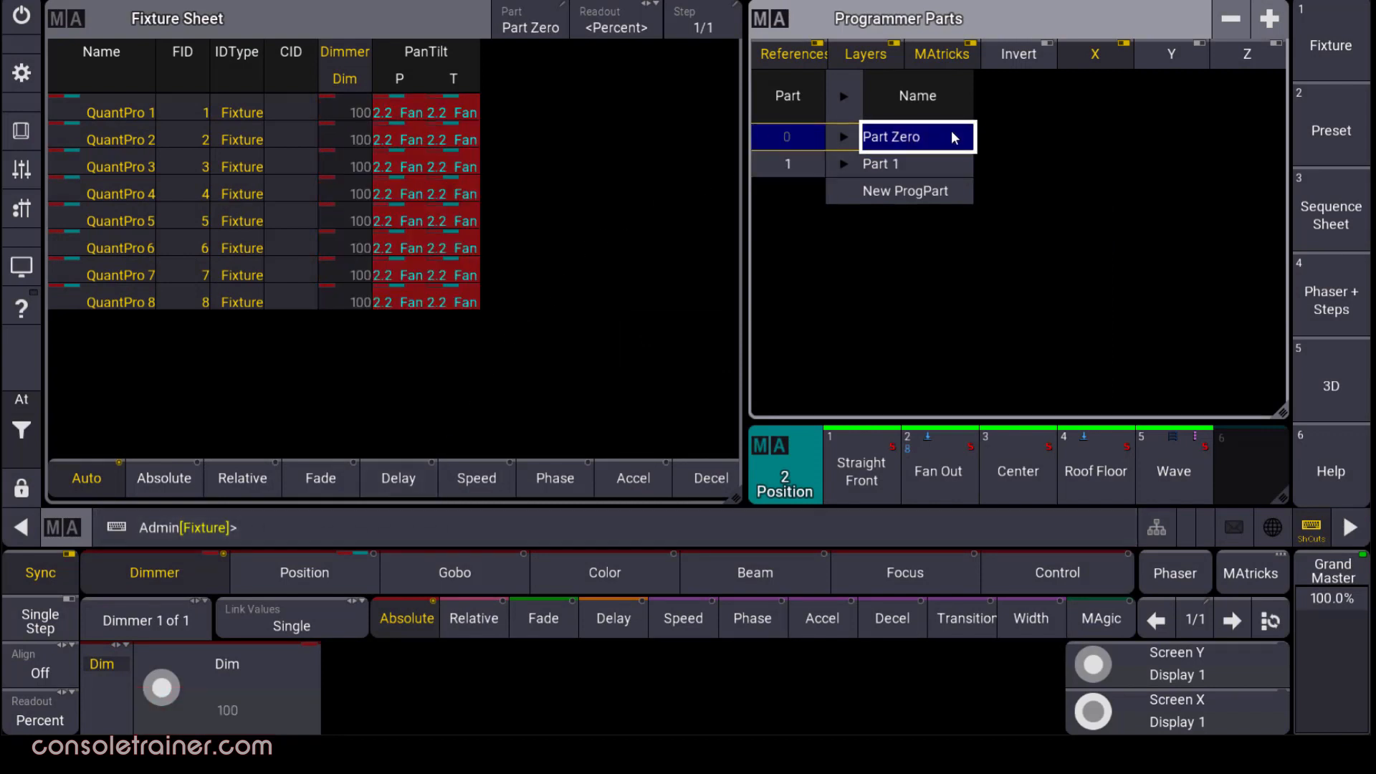
pyautogui.click(953, 169)
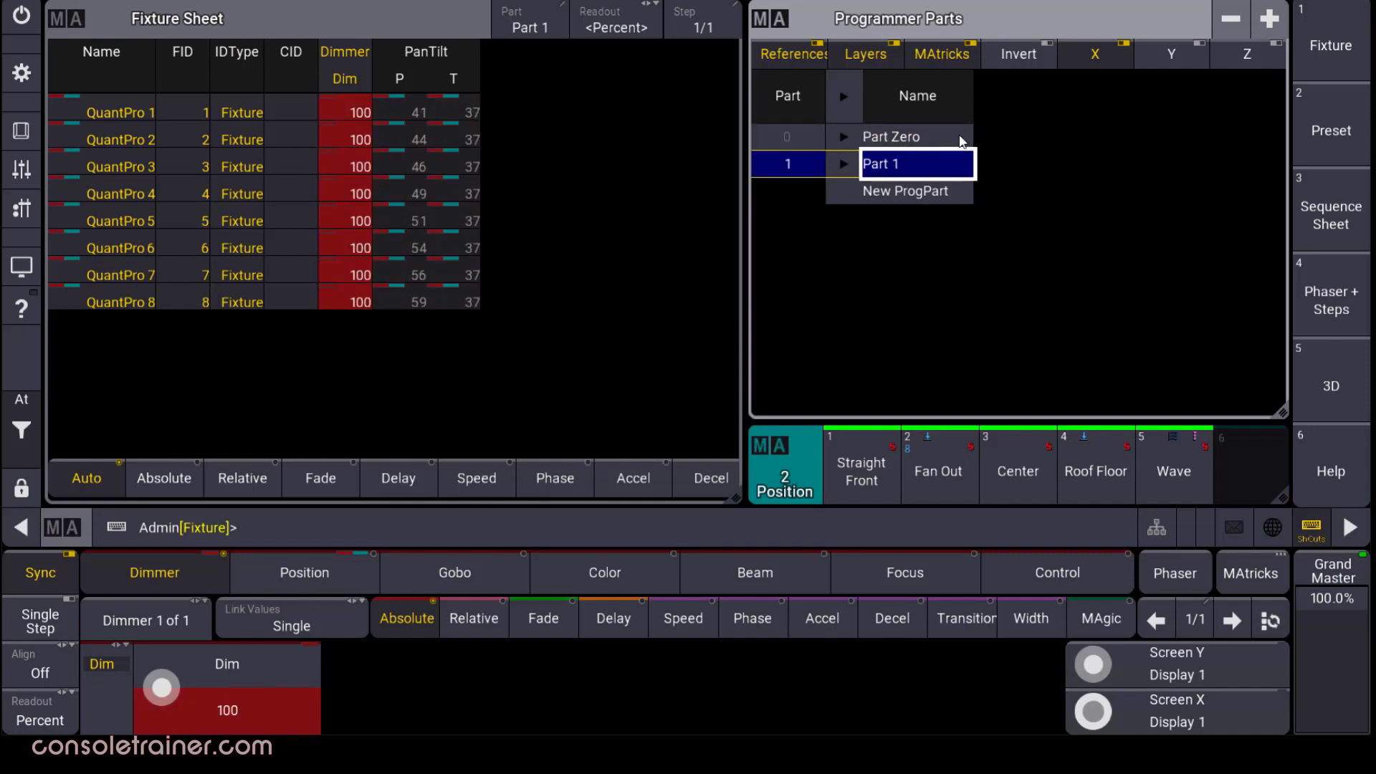
pyautogui.click(962, 141)
pyautogui.click(960, 166)
pyautogui.click(539, 23)
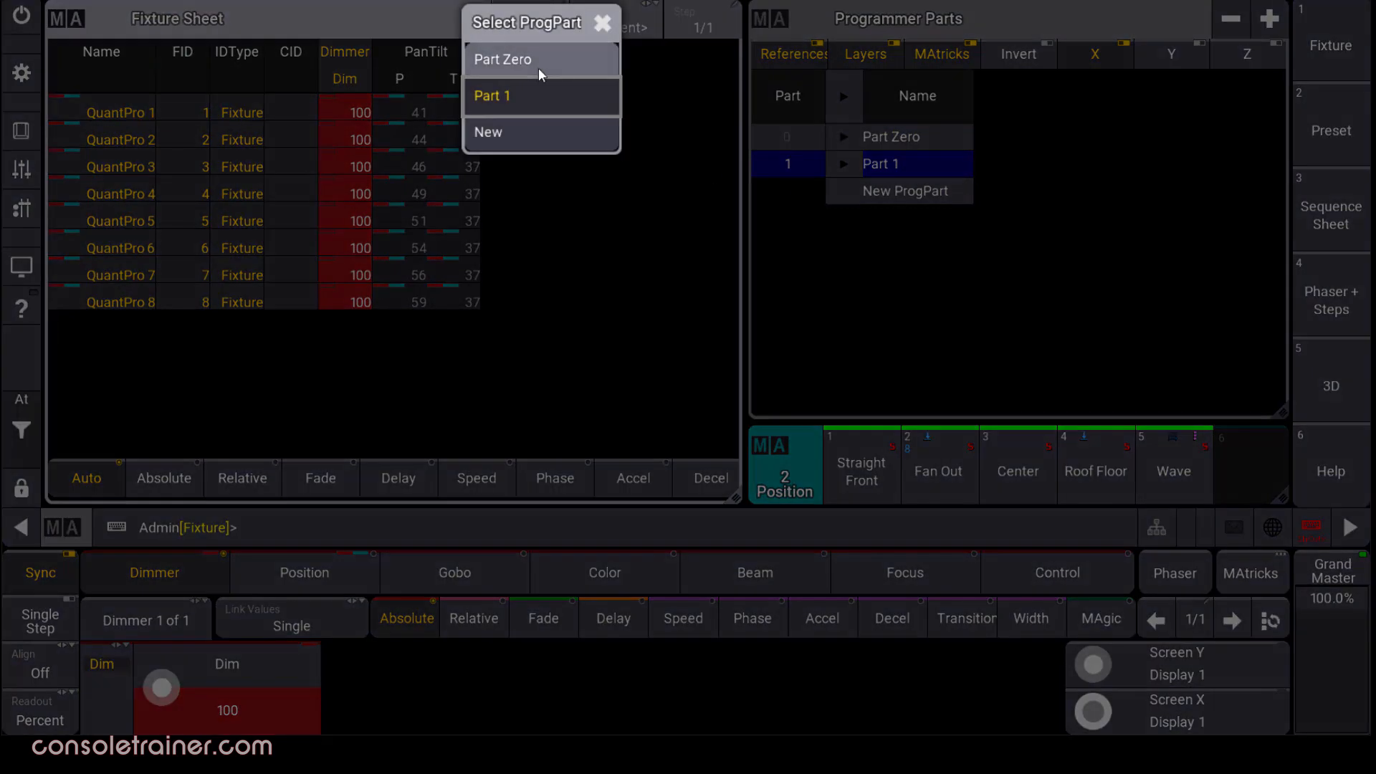
pyautogui.click(539, 68)
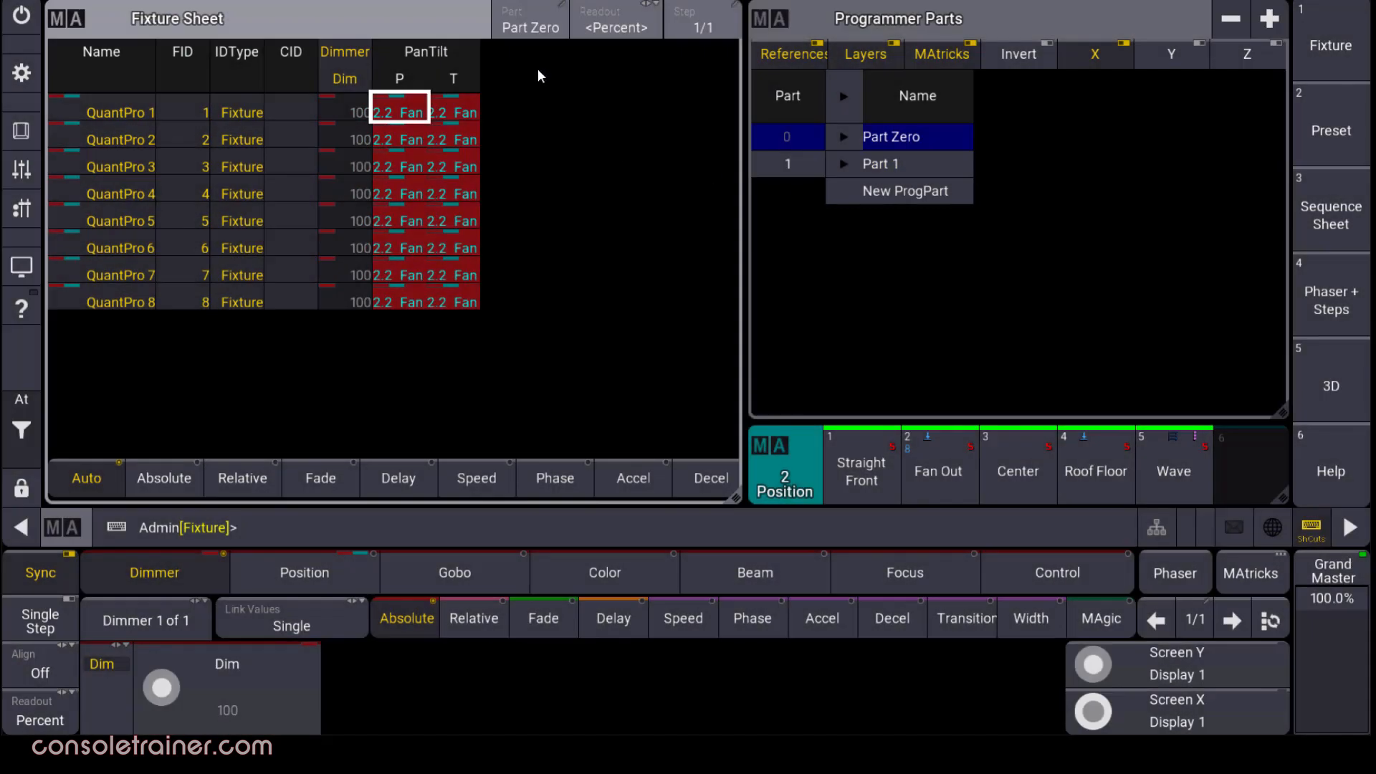
pyautogui.click(835, 163)
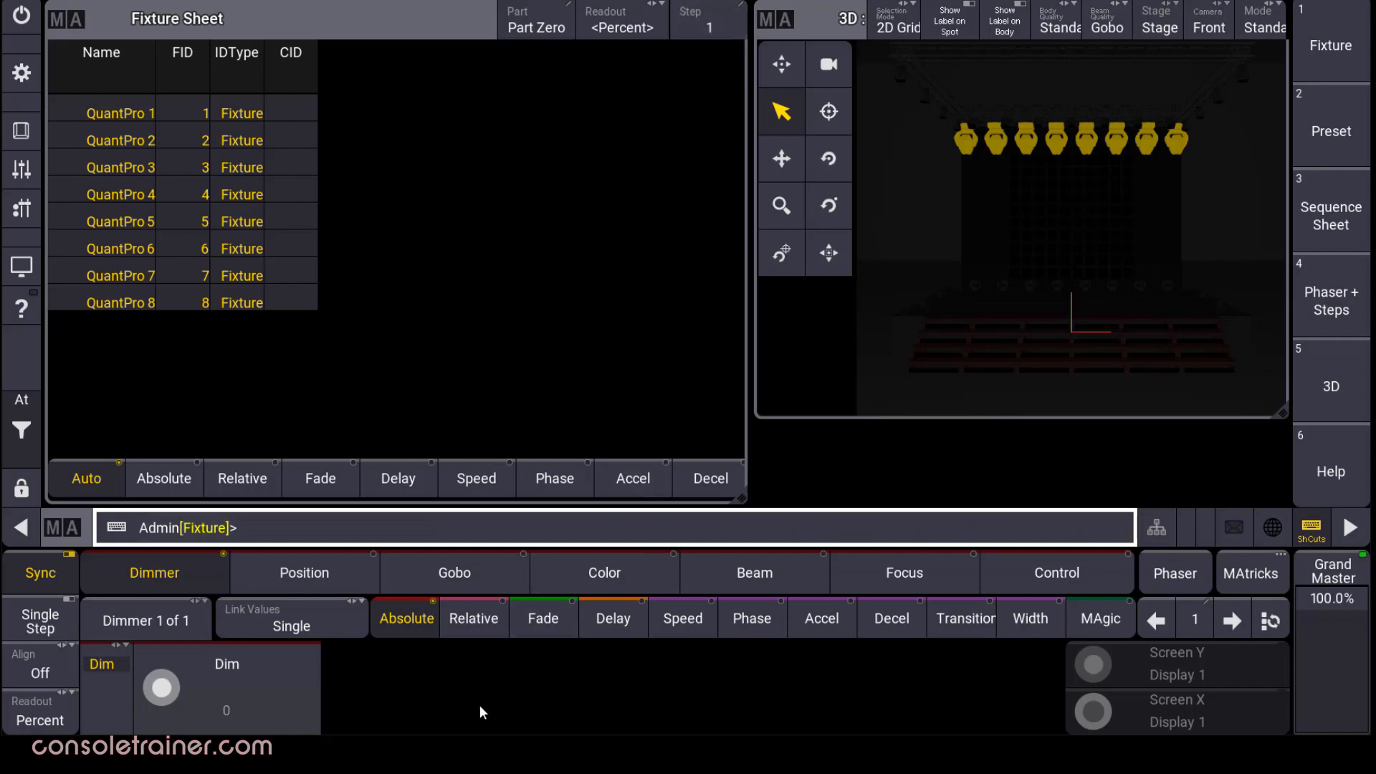
# Set all QuantPro dimmers to 100 in step 1 using the calculator.
pyautogui.click(242, 720)
pyautogui.click(284, 399)
pyautogui.click(290, 465)
pyautogui.click(294, 469)
pyautogui.click(421, 513)
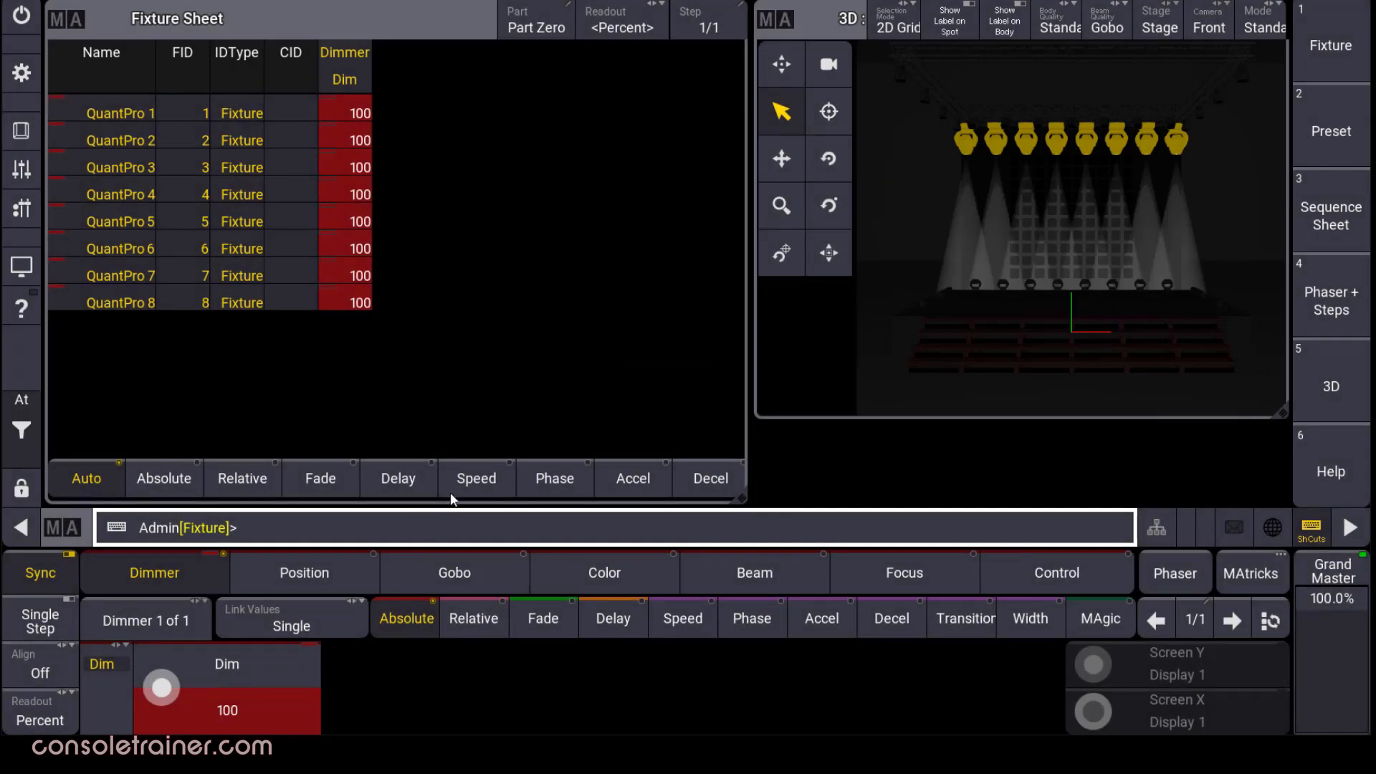
# Create step 2 and set its dimmers to 0.
pyautogui.click(1224, 635)
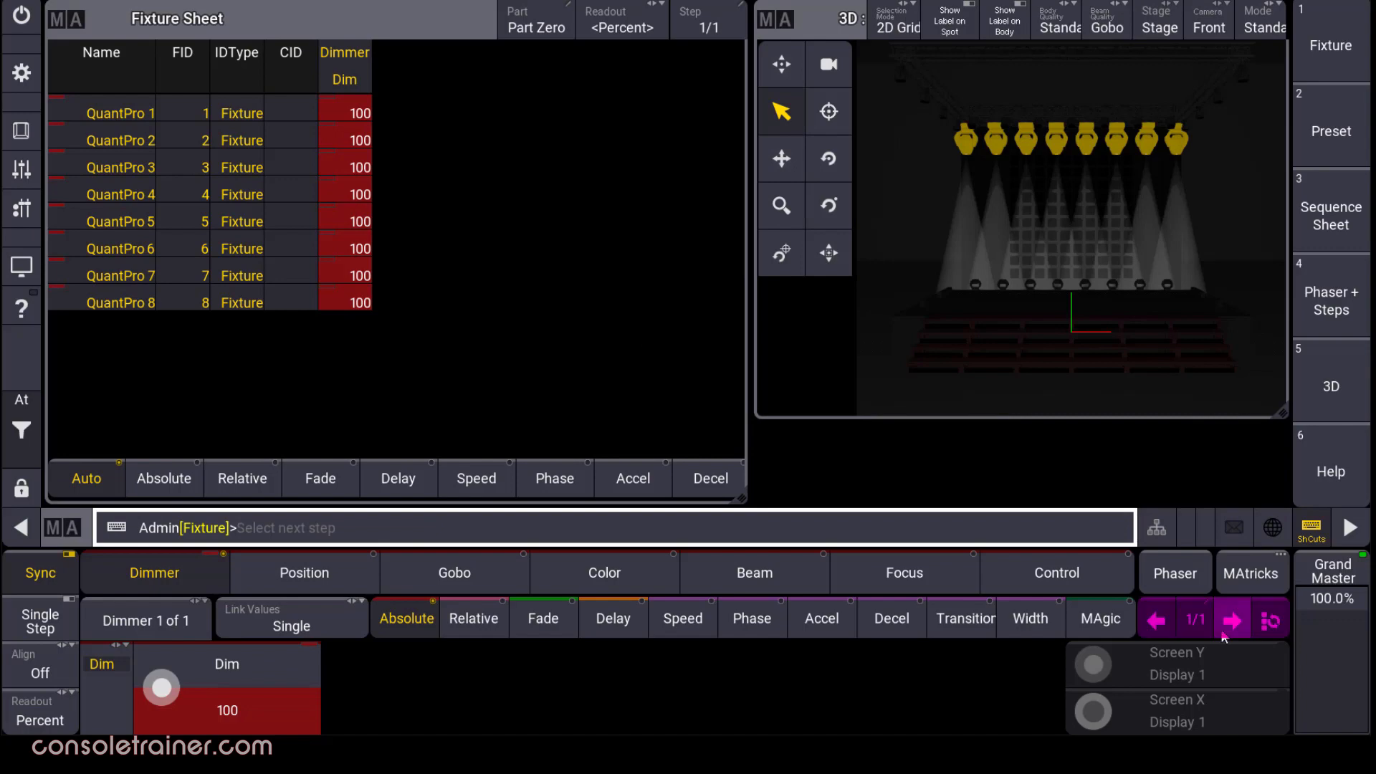
pyautogui.click(1222, 632)
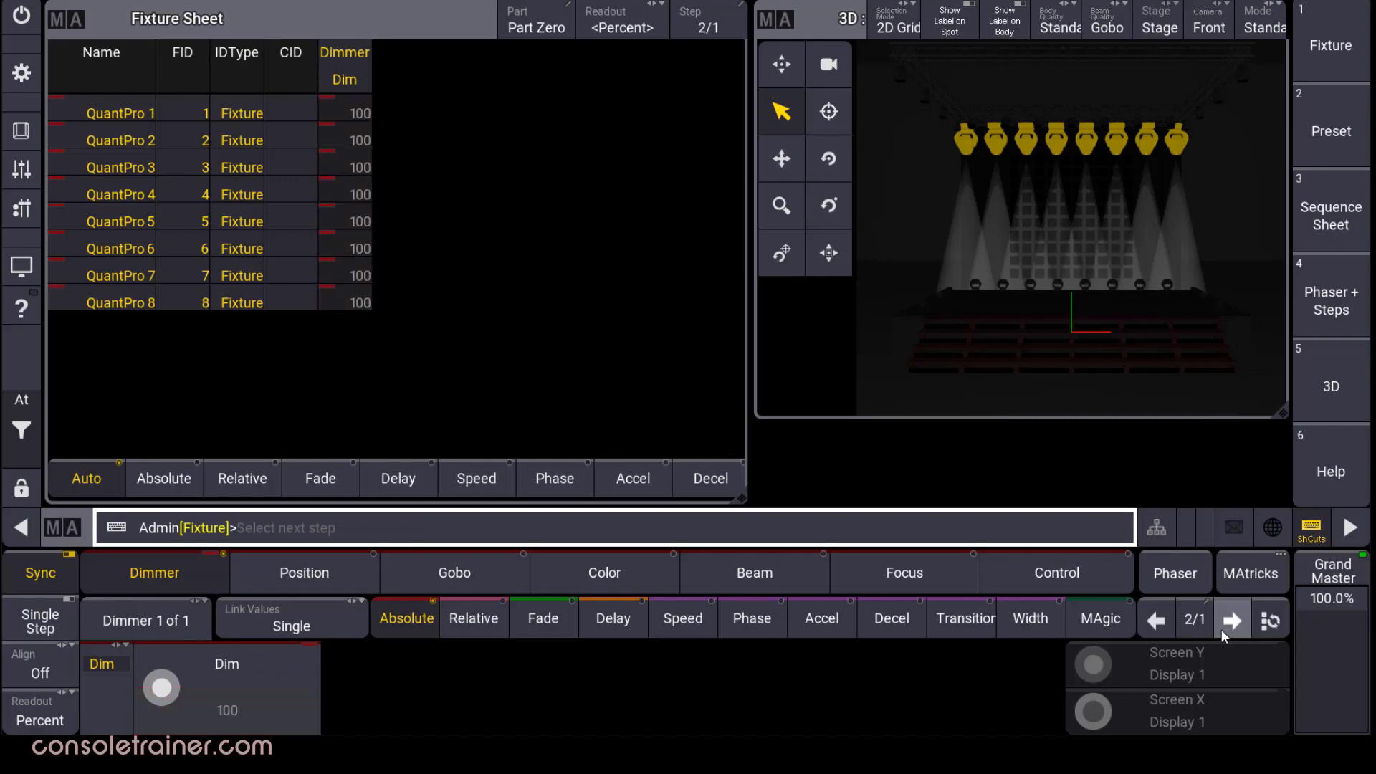
pyautogui.click(249, 709)
pyautogui.click(294, 452)
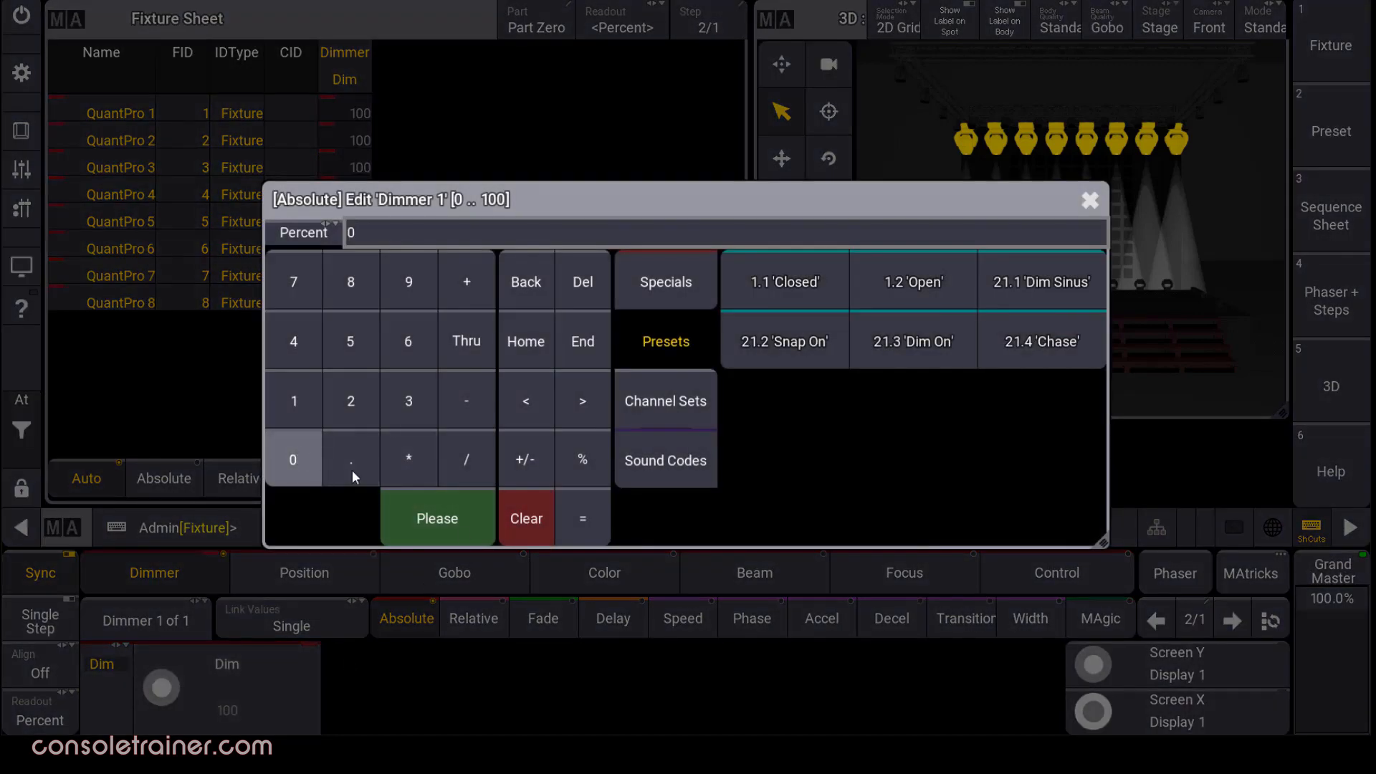
pyautogui.click(456, 526)
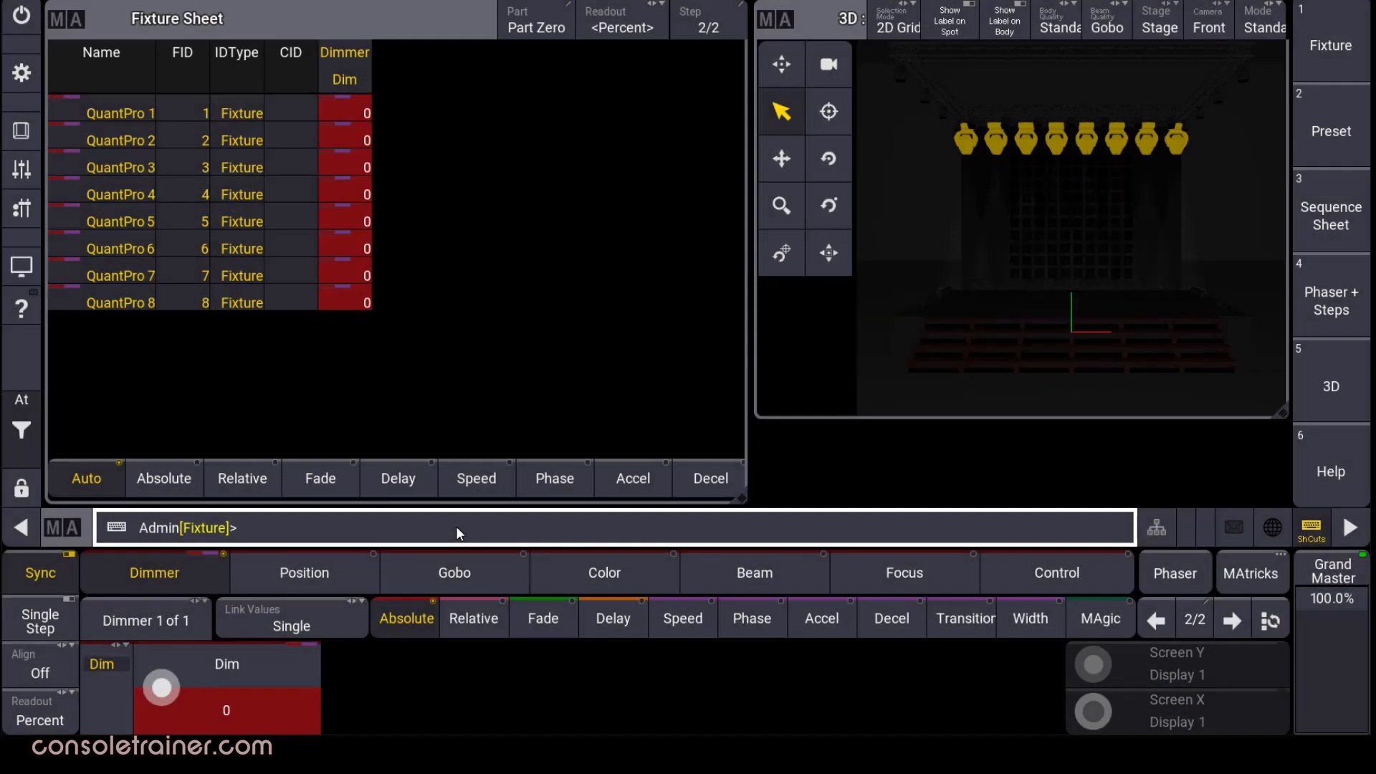
# Flip between steps 1 and 2 to compare them, ending on step 1.
pyautogui.click(1158, 619)
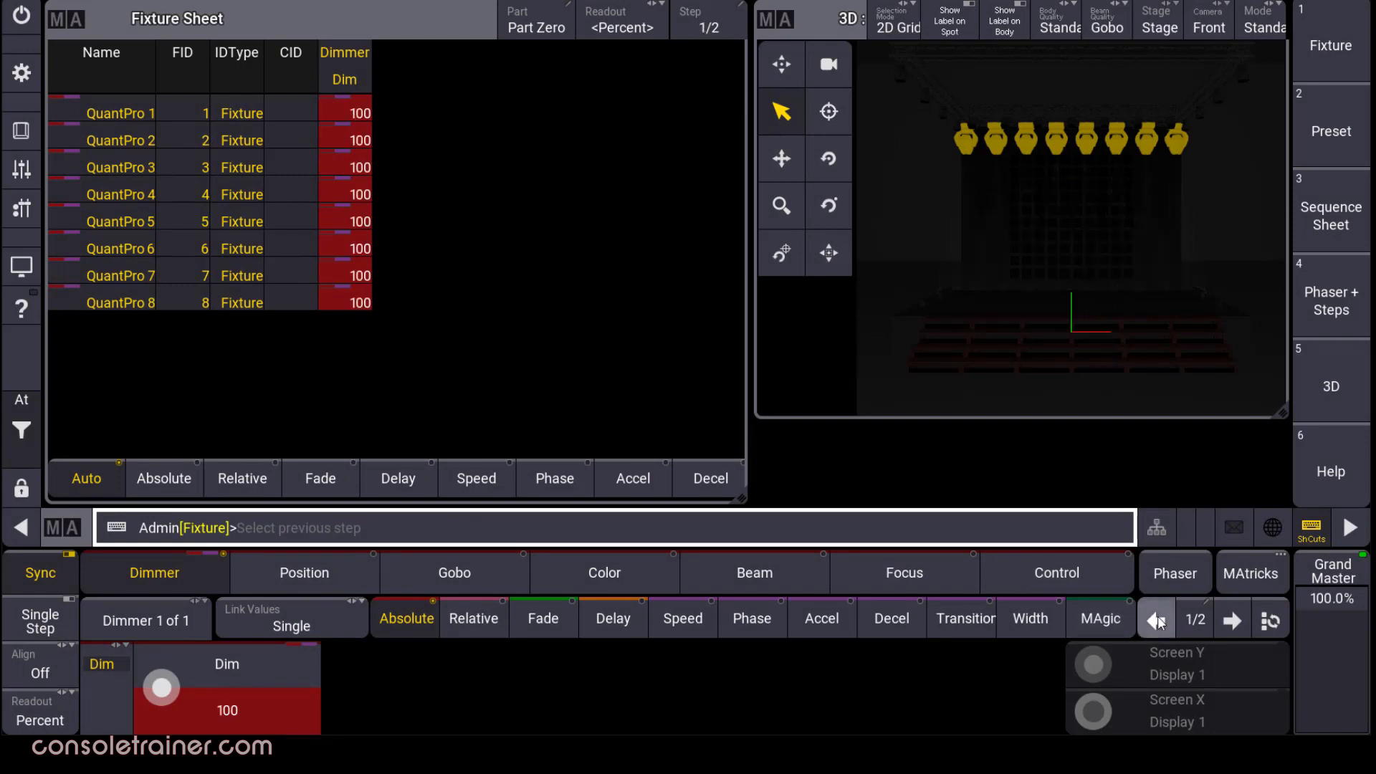
pyautogui.click(1232, 620)
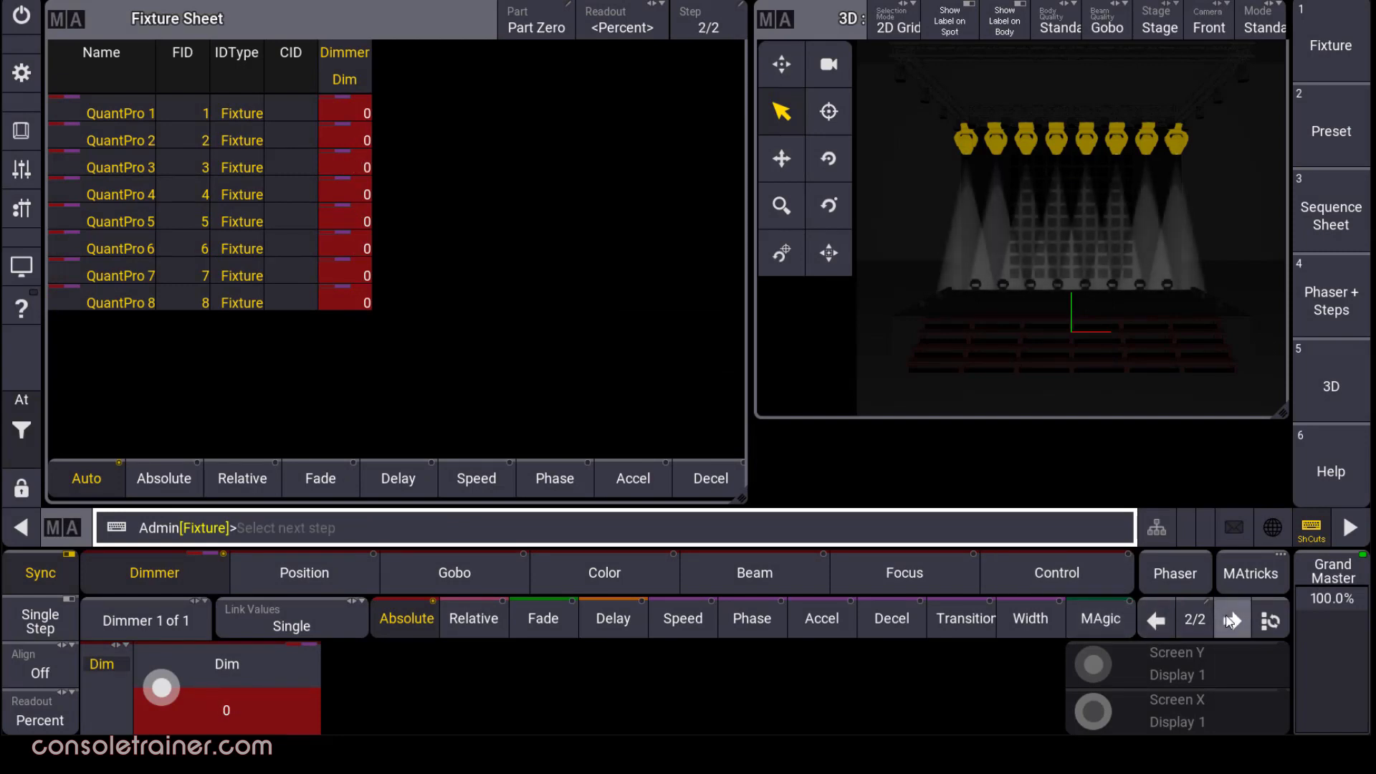
pyautogui.click(1160, 620)
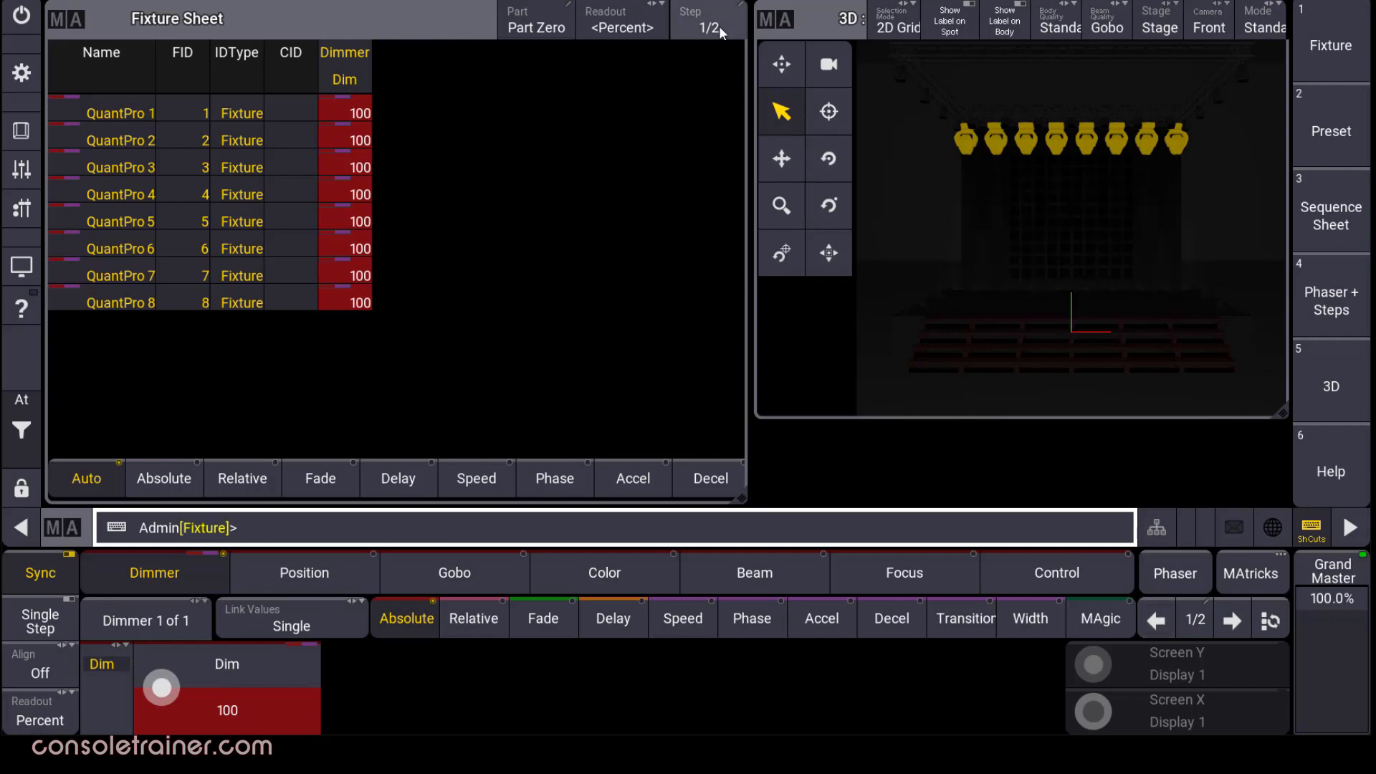
pyautogui.click(720, 26)
pyautogui.click(859, 46)
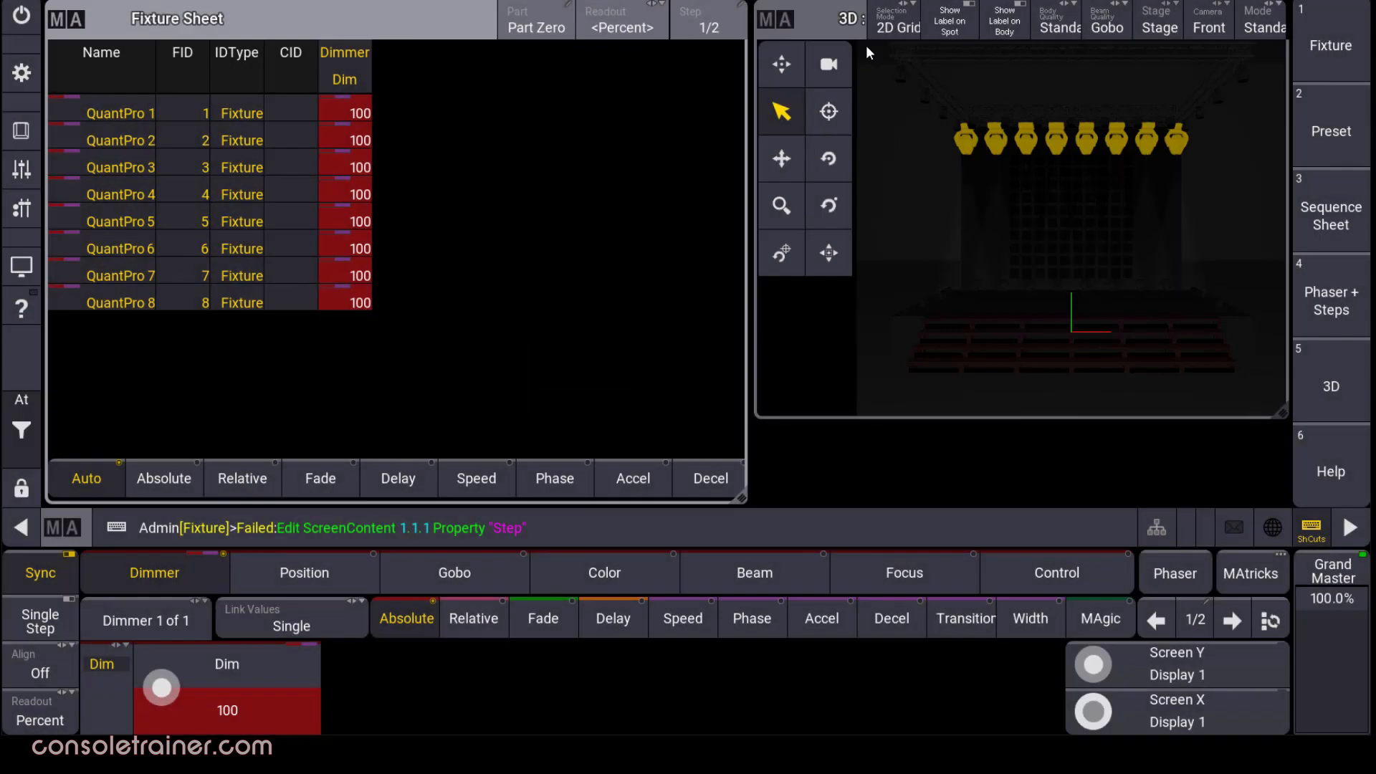
pyautogui.click(775, 463)
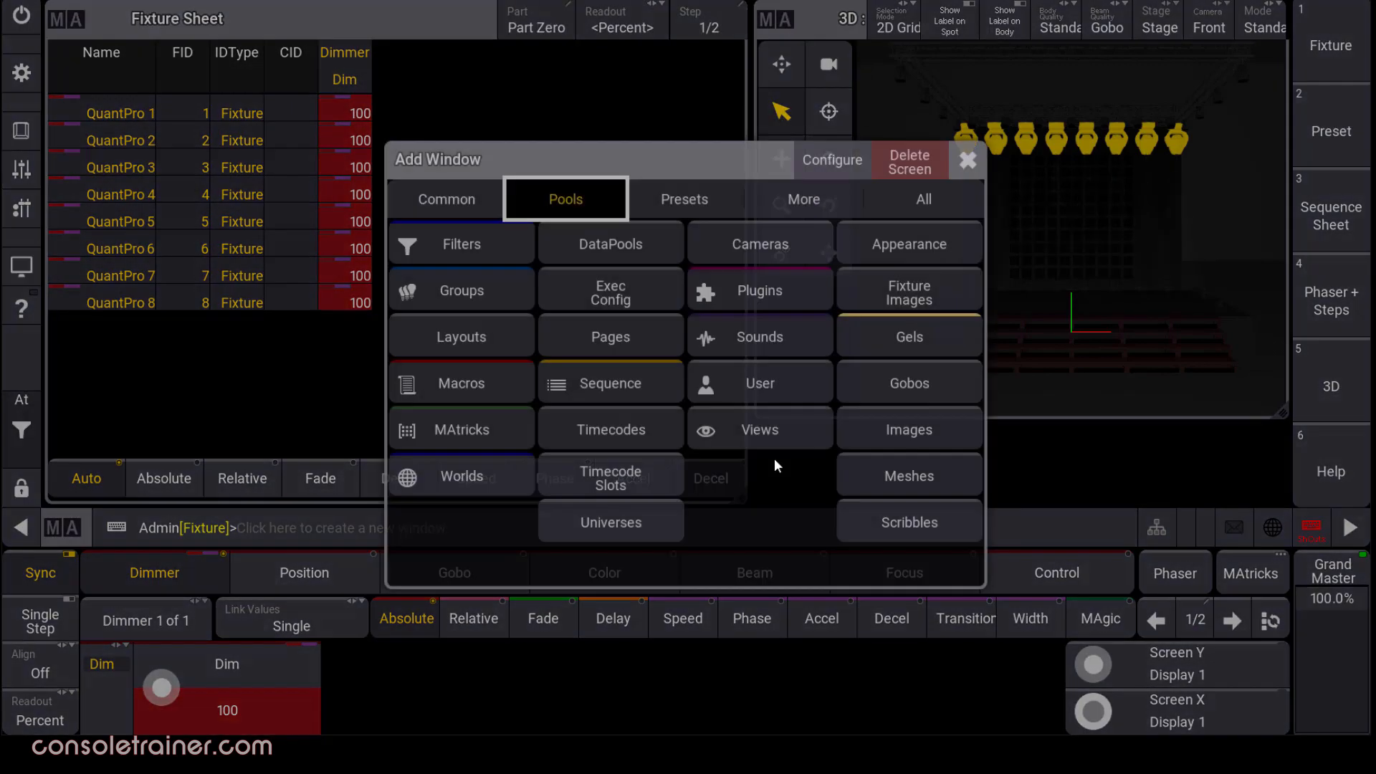
# Add a Step Bar window, move to step 2, then select steps 1 and 2 together.
pyautogui.click(804, 199)
pyautogui.click(651, 426)
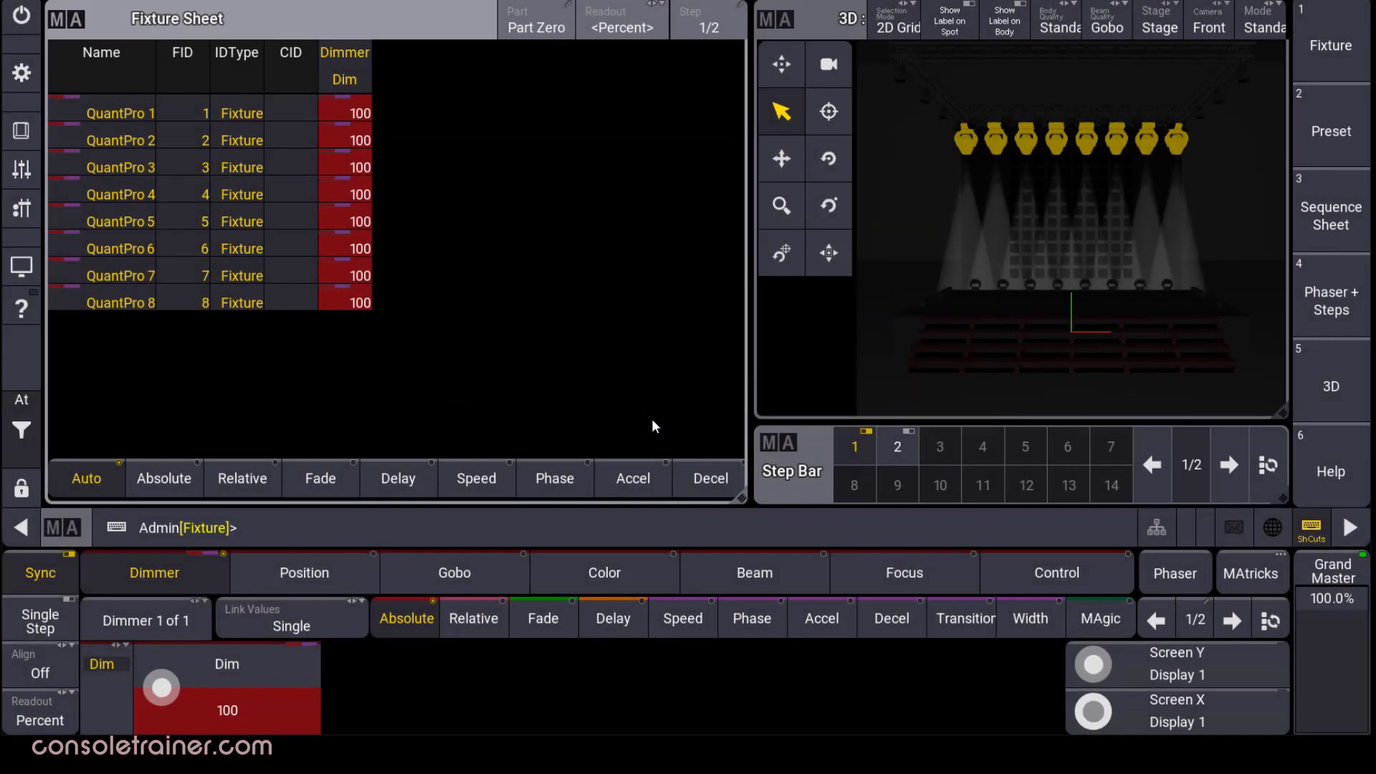
pyautogui.click(1227, 468)
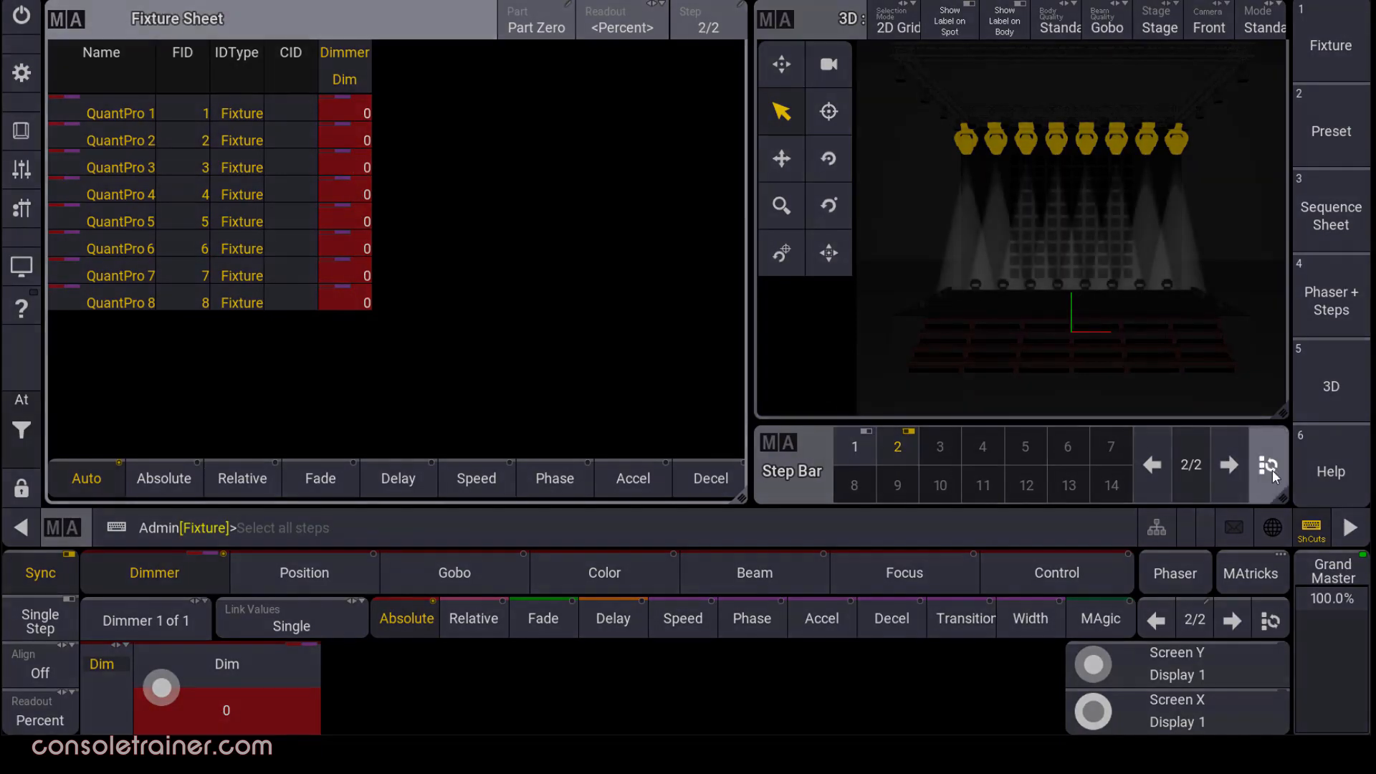
pyautogui.click(1272, 470)
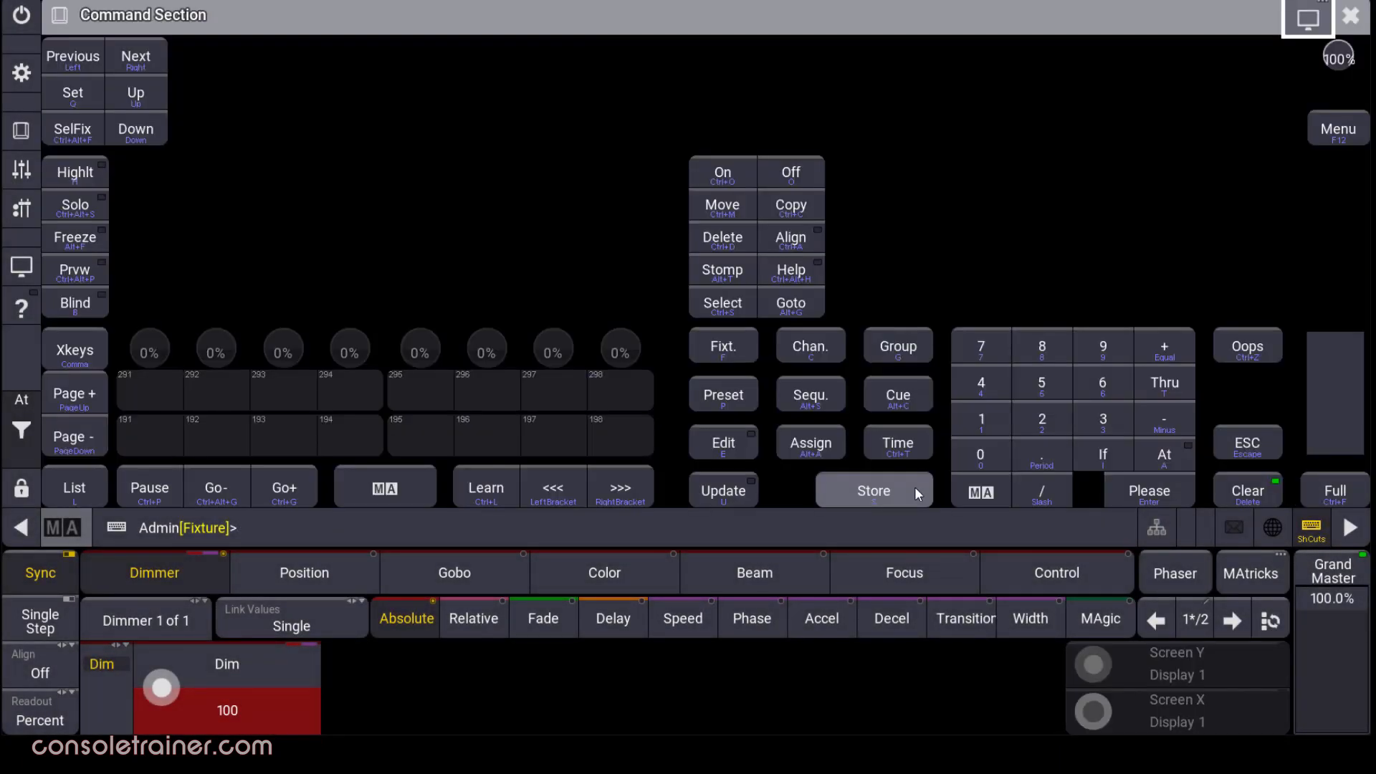
# Store the two-step programmer look onto executor 204 as Sequence 2, back on the fixture sheet.
pyautogui.click(914, 487)
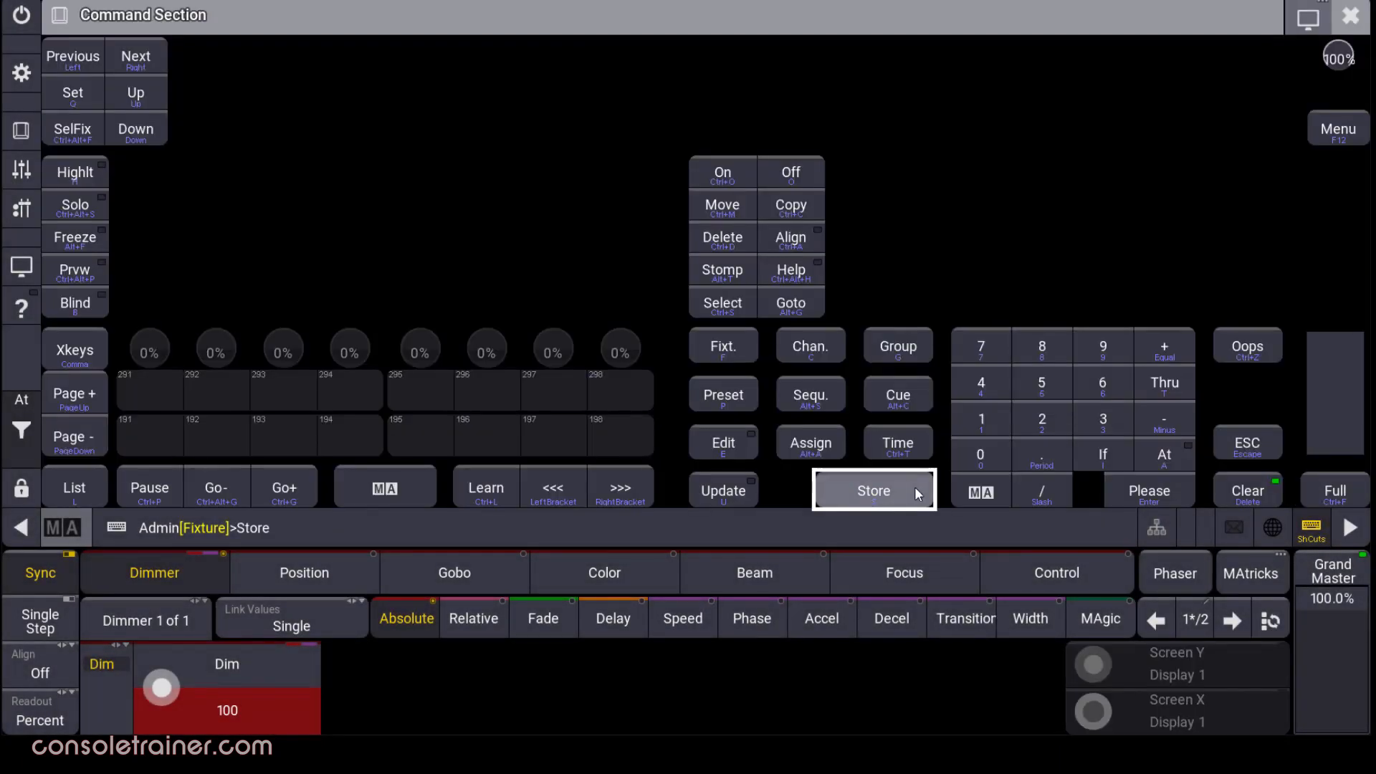
pyautogui.click(13, 214)
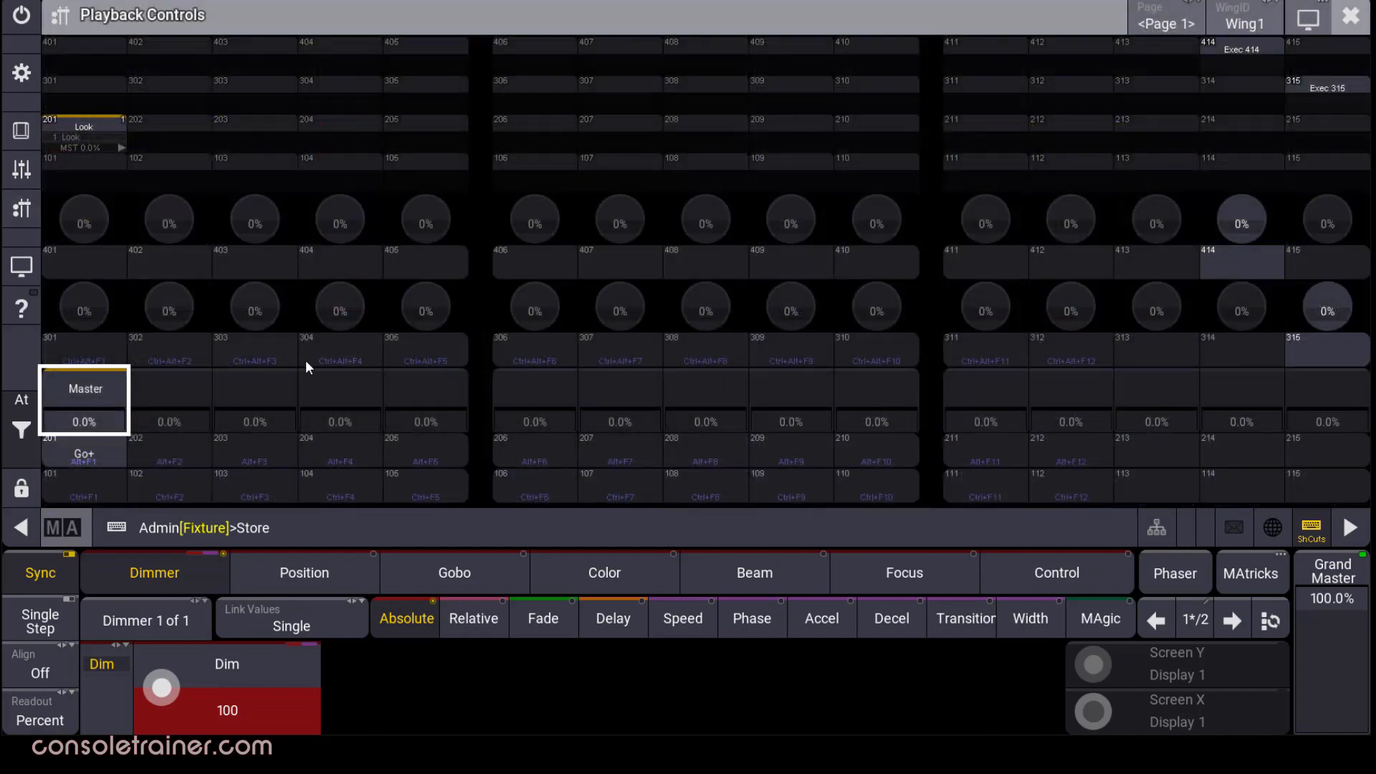
pyautogui.click(356, 446)
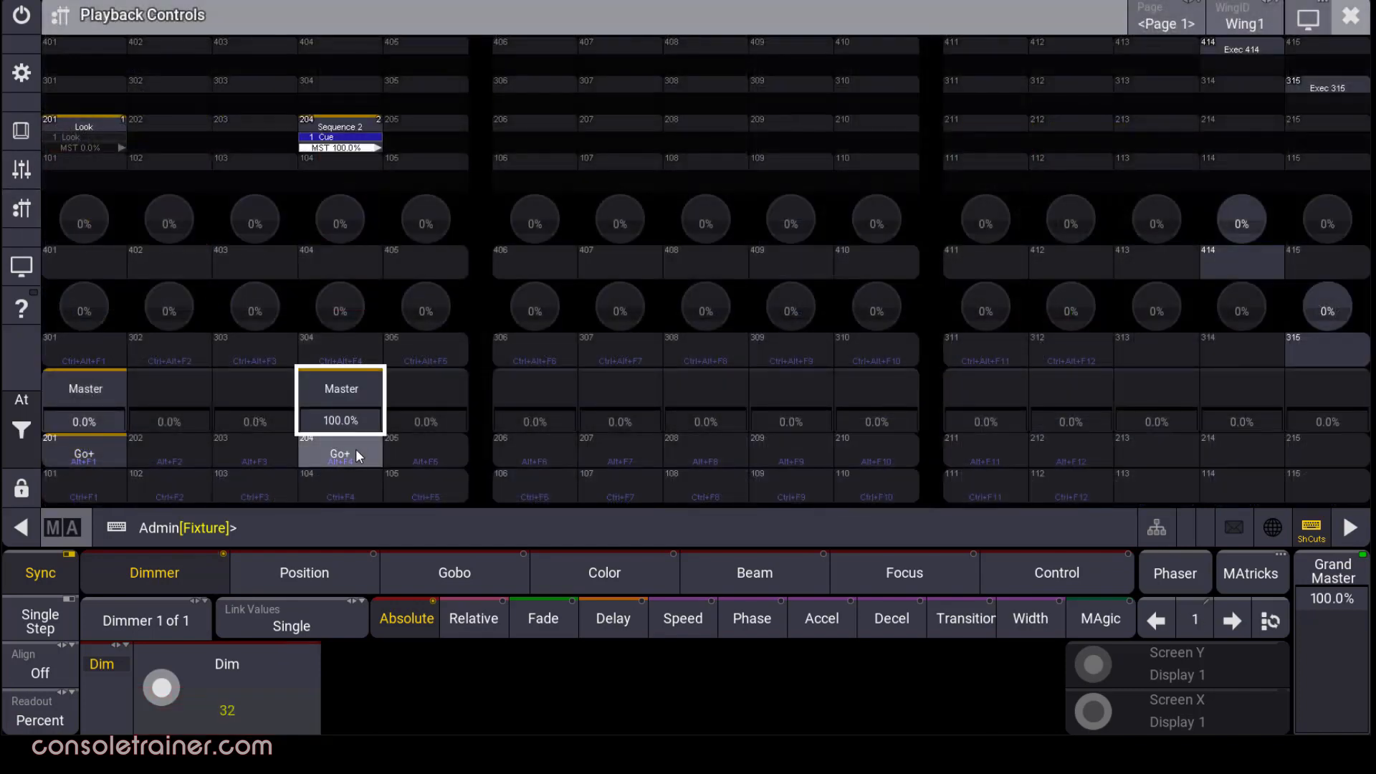
pyautogui.click(1358, 21)
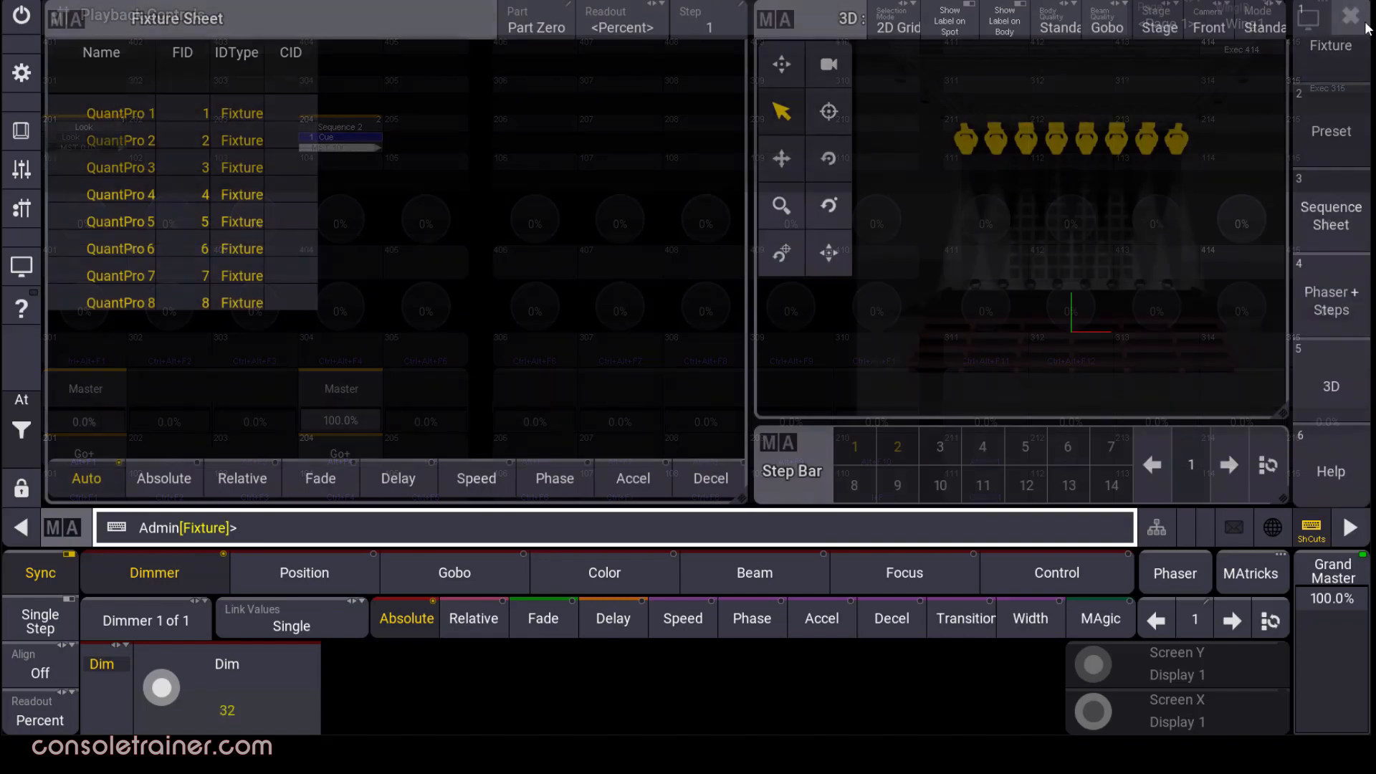